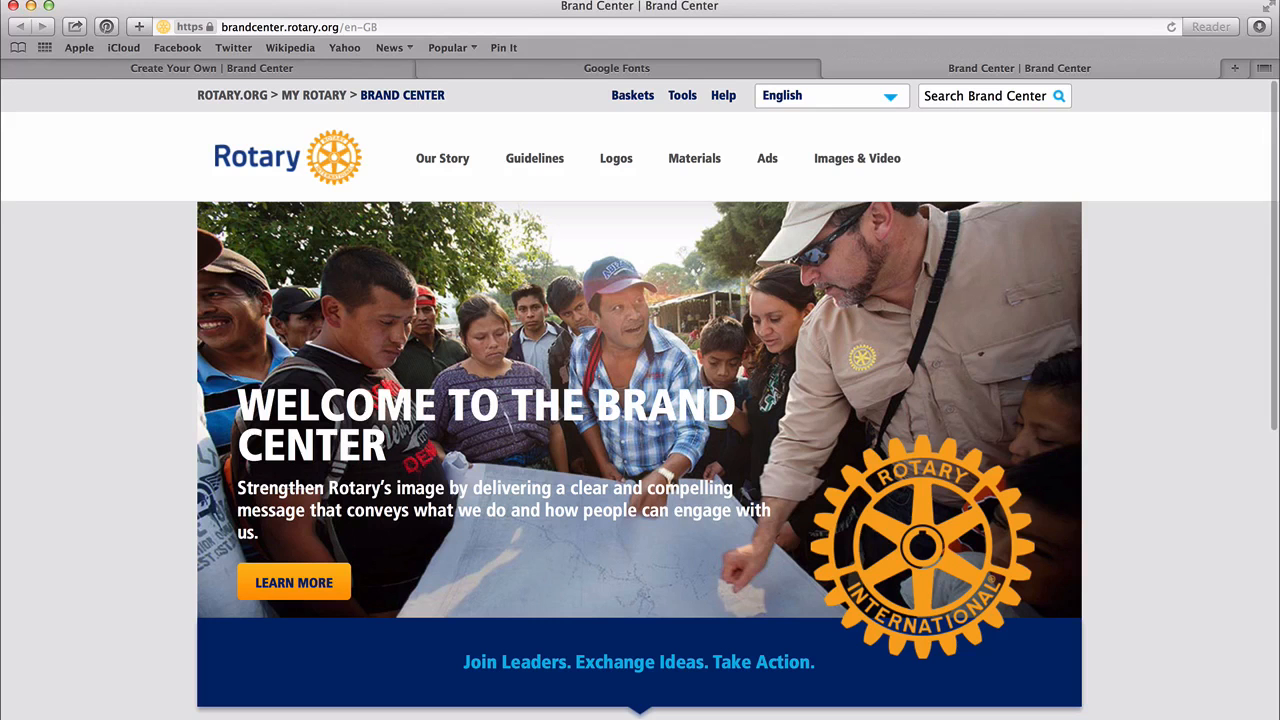
click(268, 27)
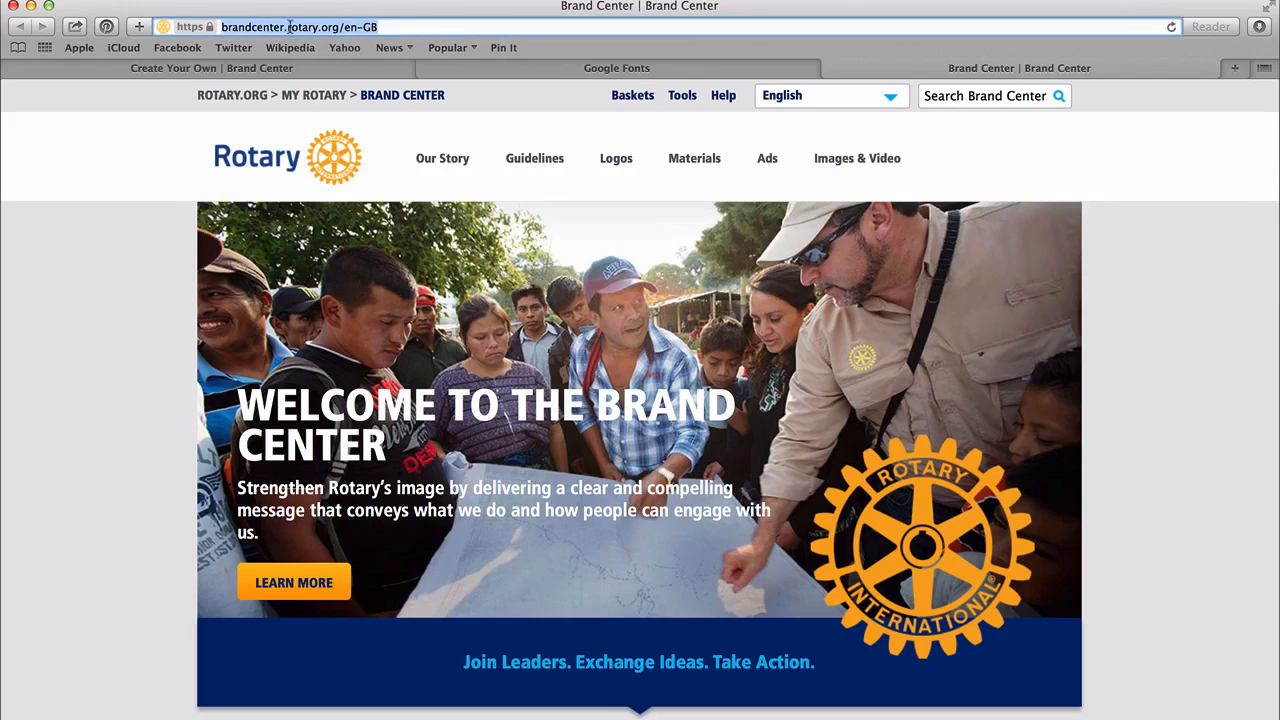
click(288, 27)
click(335, 27)
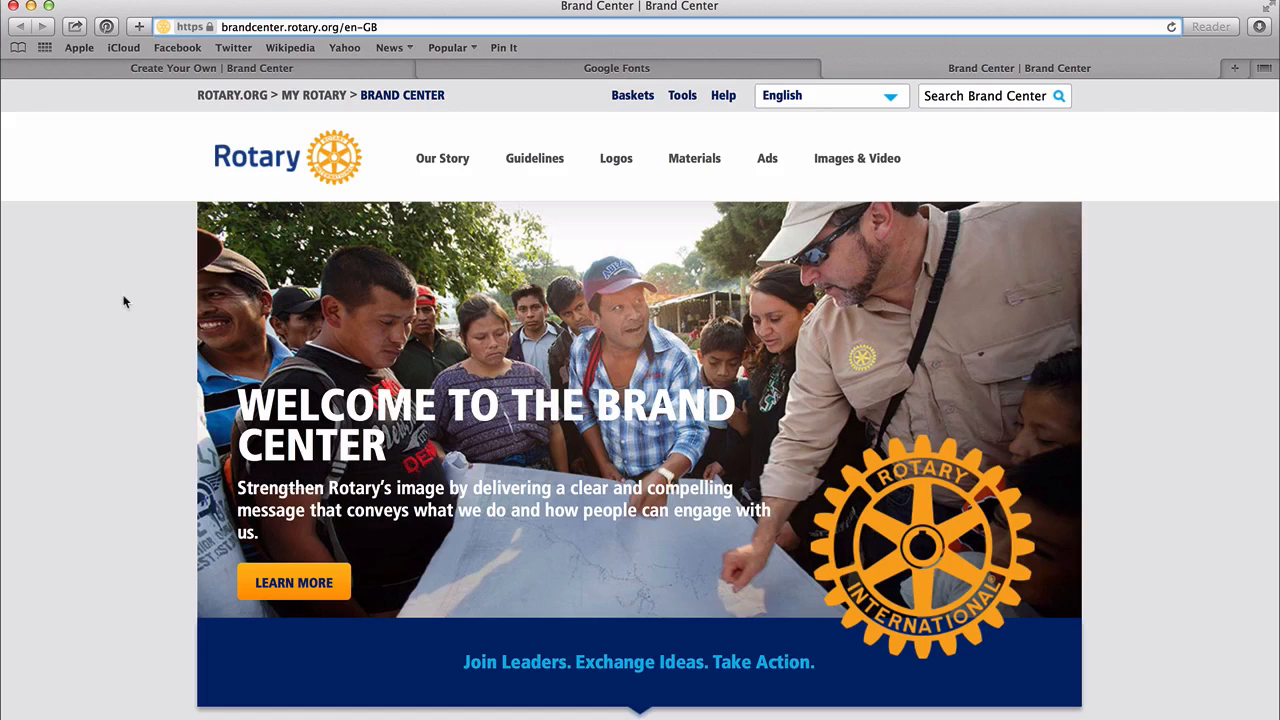
Browse the Brand Center's Rotary Logos collection and open the asset details of the blue and gold Rotary Logo.
mouse_move(622, 168)
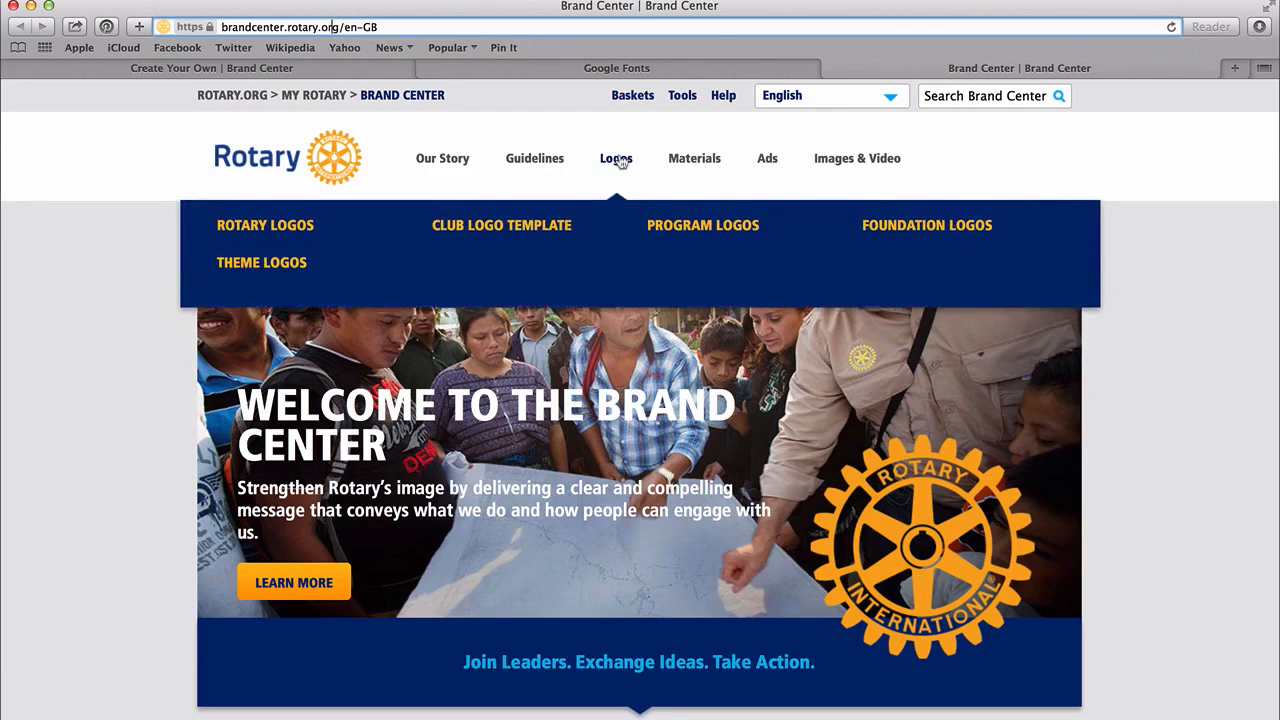
click(289, 228)
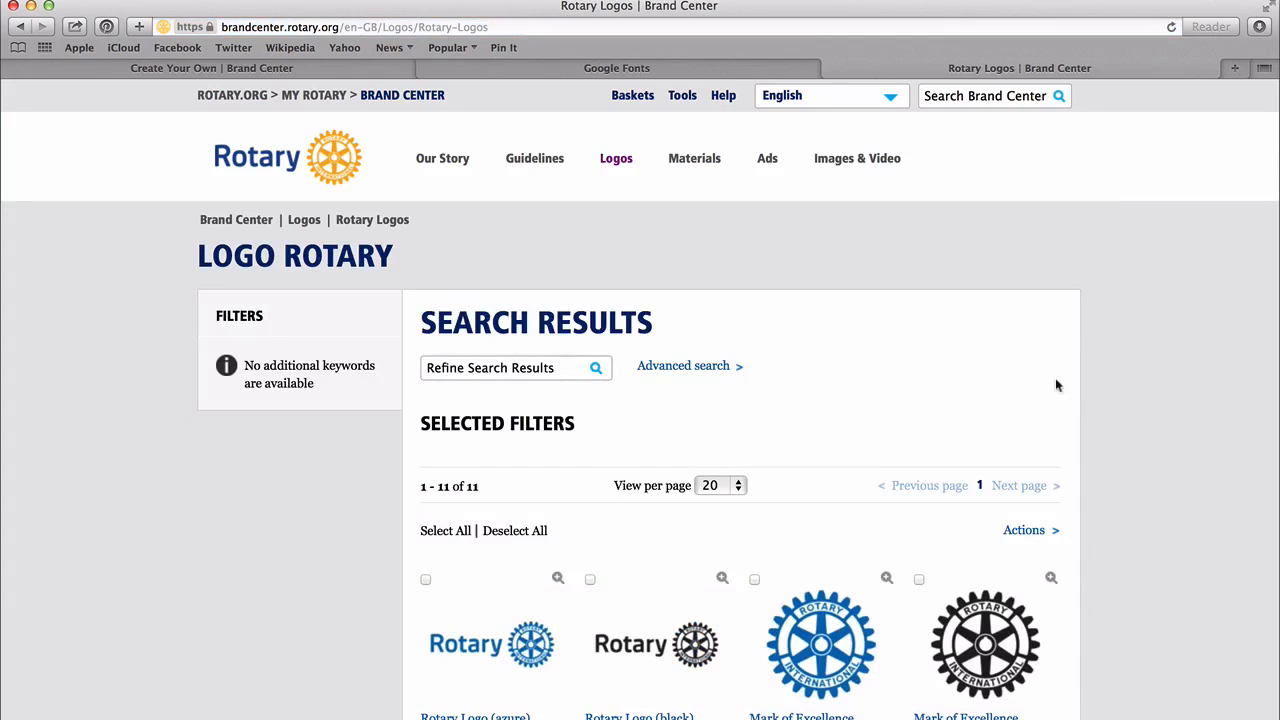
scroll(1118, 547, down, 5)
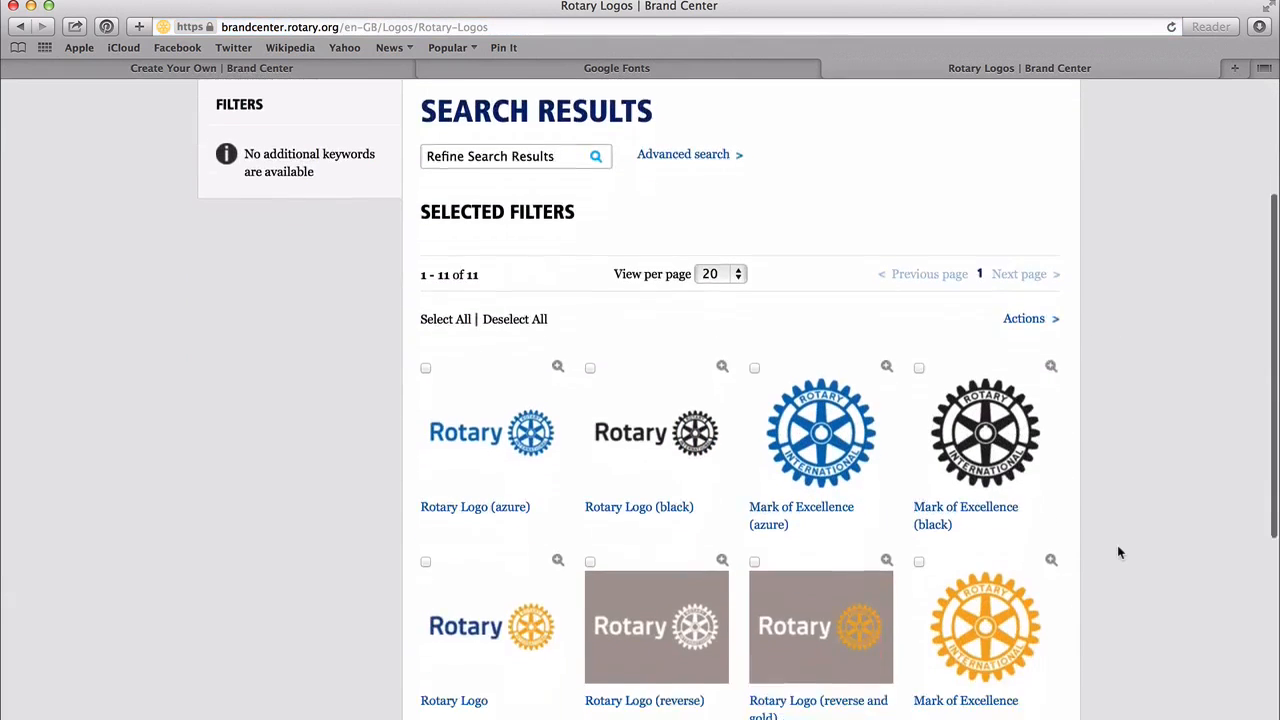
scroll(1118, 553, down, 4)
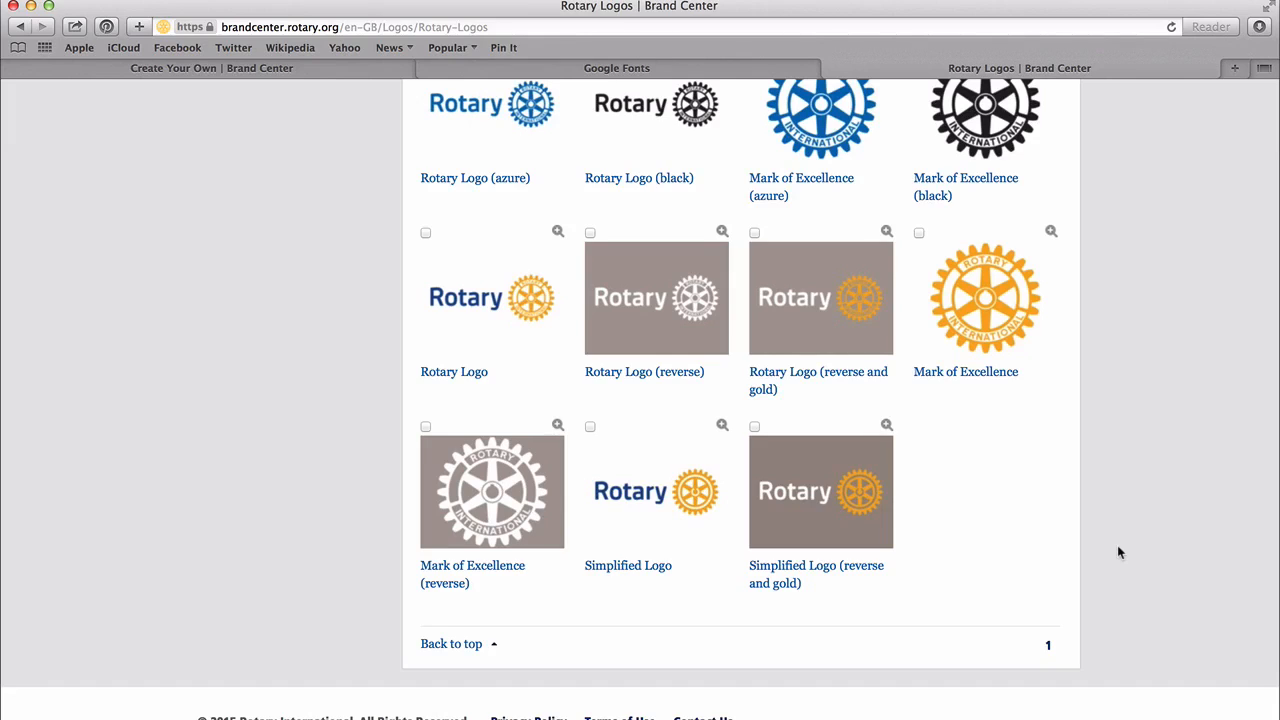
scroll(1156, 532, up, 3)
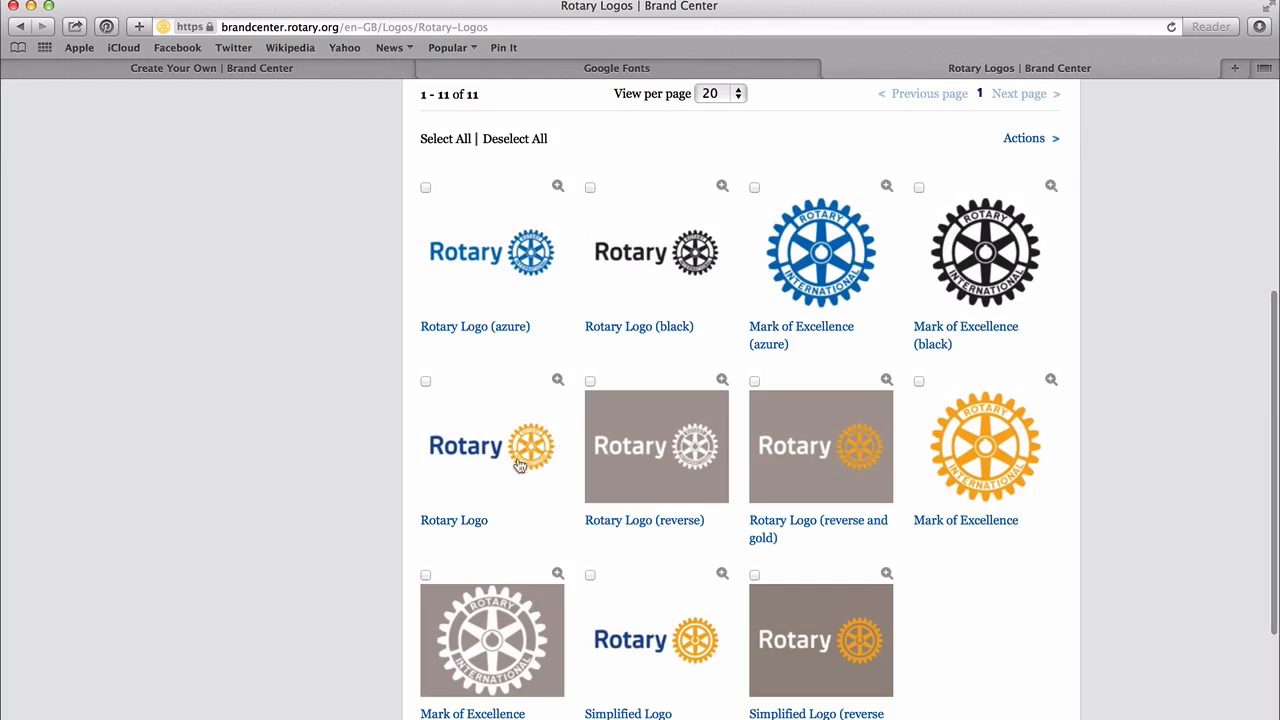
click(464, 458)
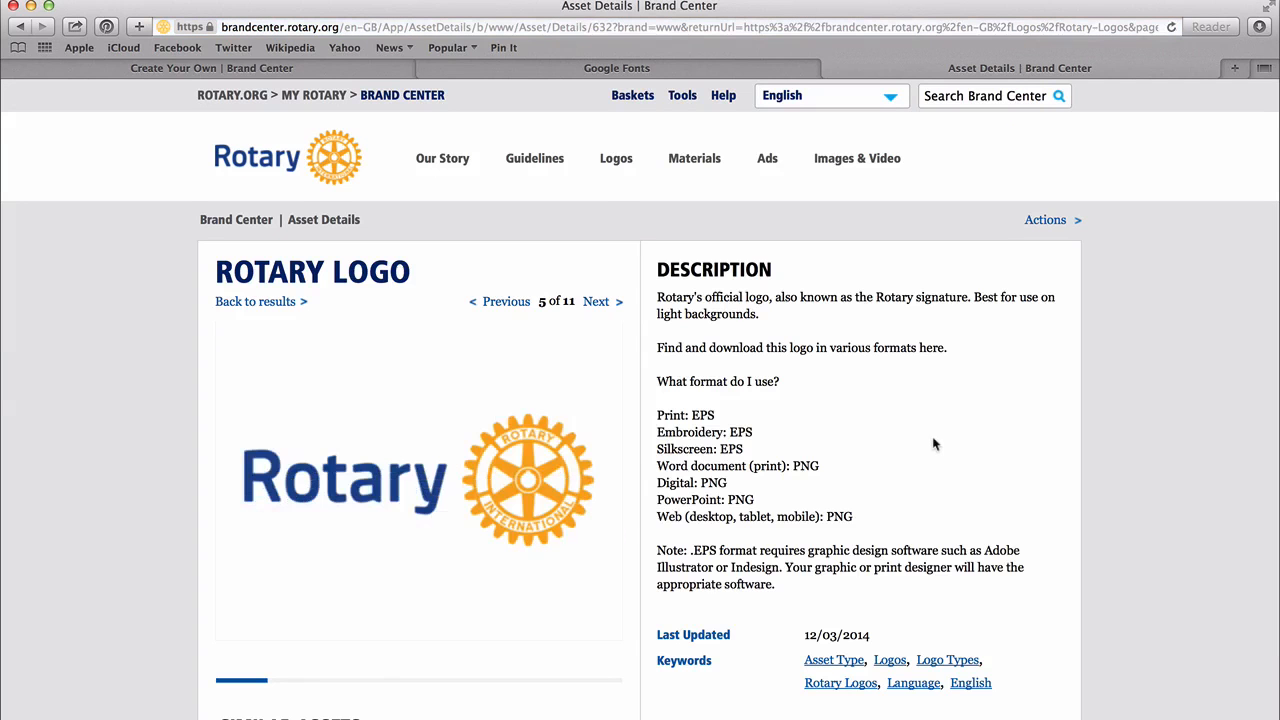
Download the PNG version of the Rotary Logo as "Rotary Logo_Main" into the 0 Rotary Social Media folder.
scroll(960, 446, down, 3)
scroll(1015, 458, down, 1)
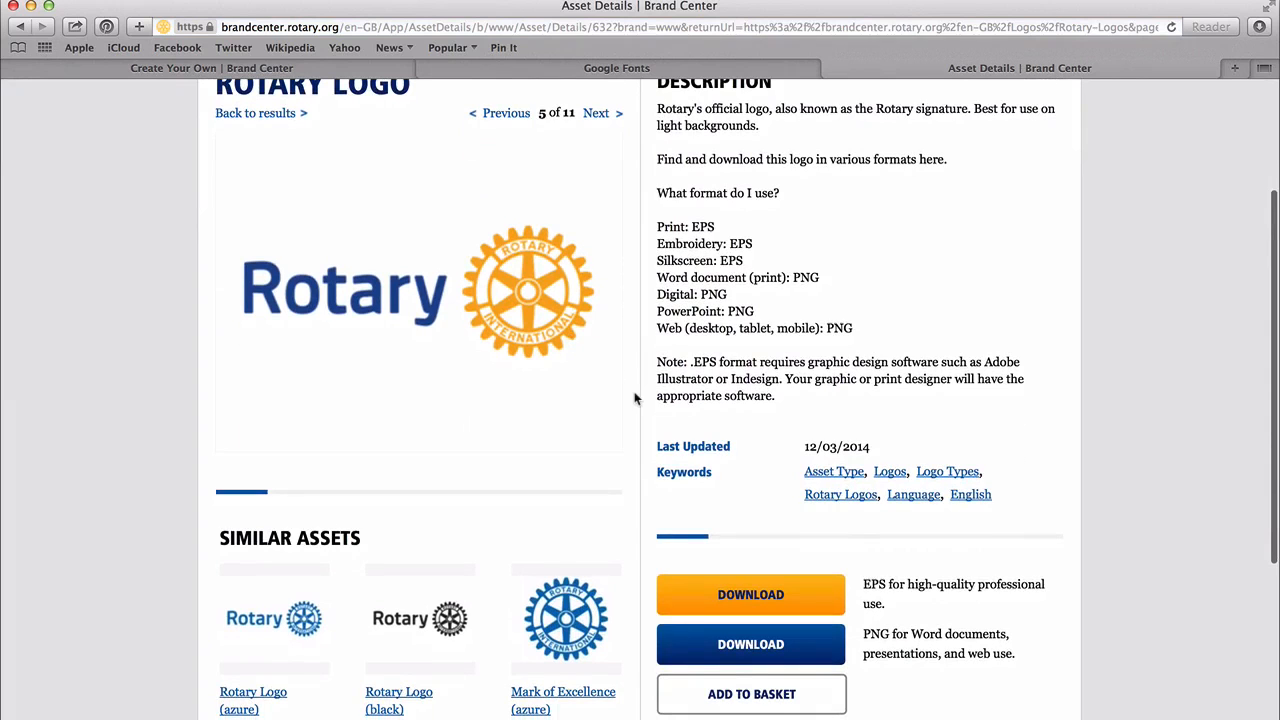
scroll(634, 398, down, 1)
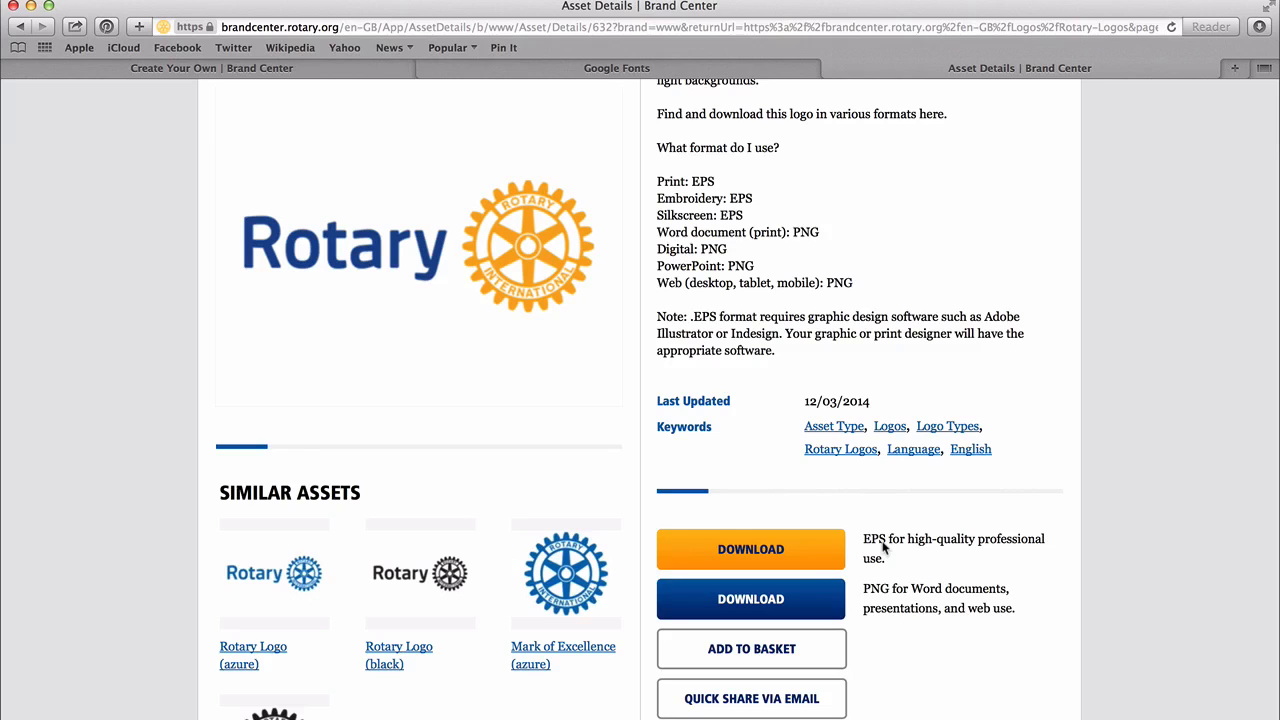
scroll(930, 548, down, 2)
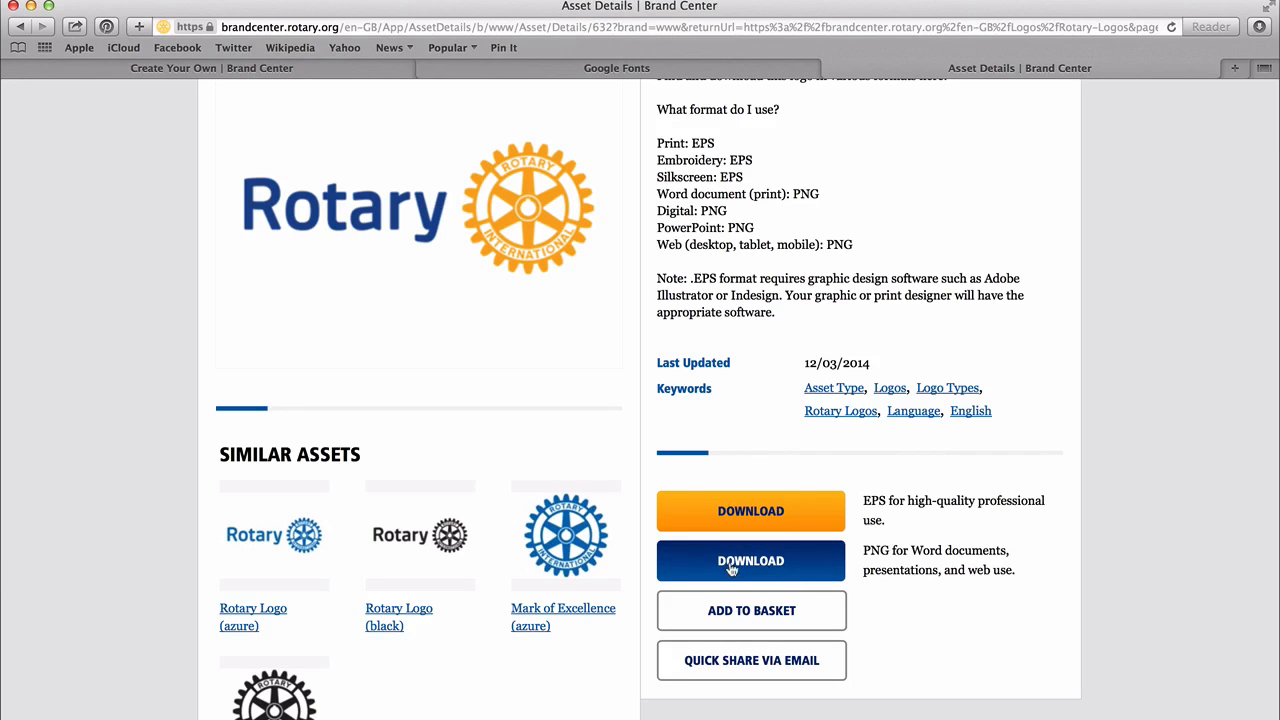
click(775, 563)
right_click(805, 568)
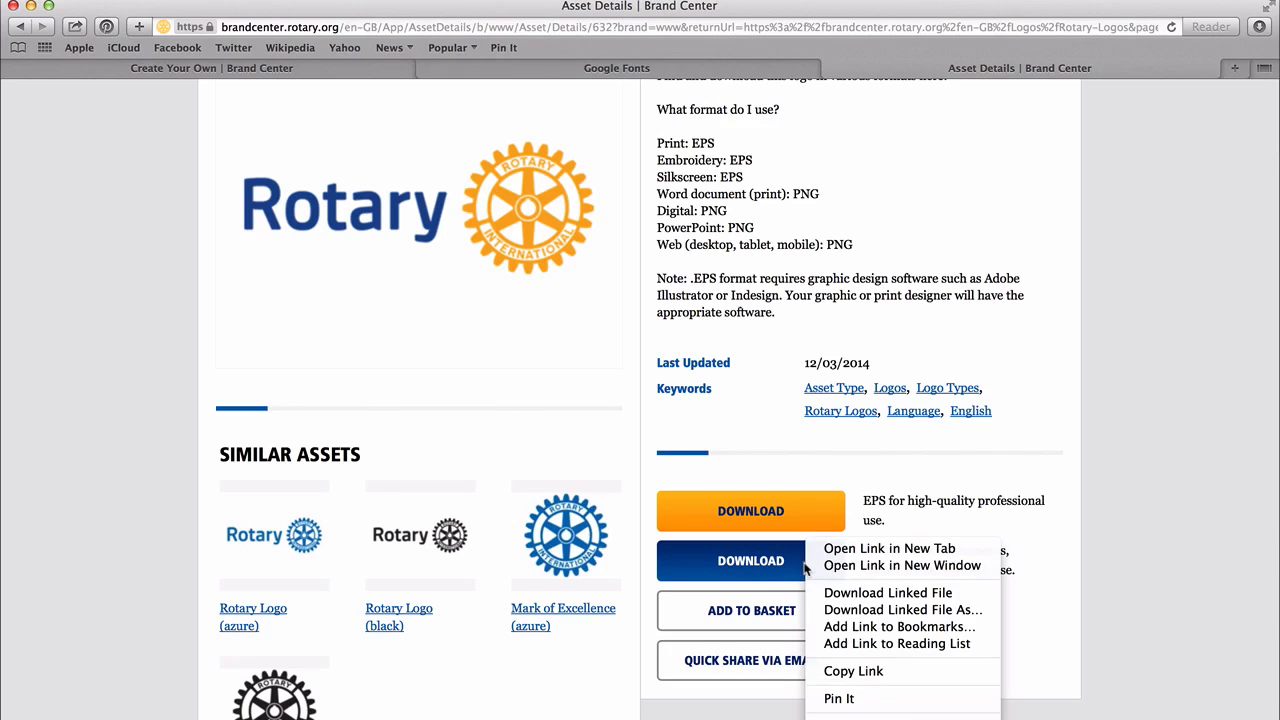
click(964, 613)
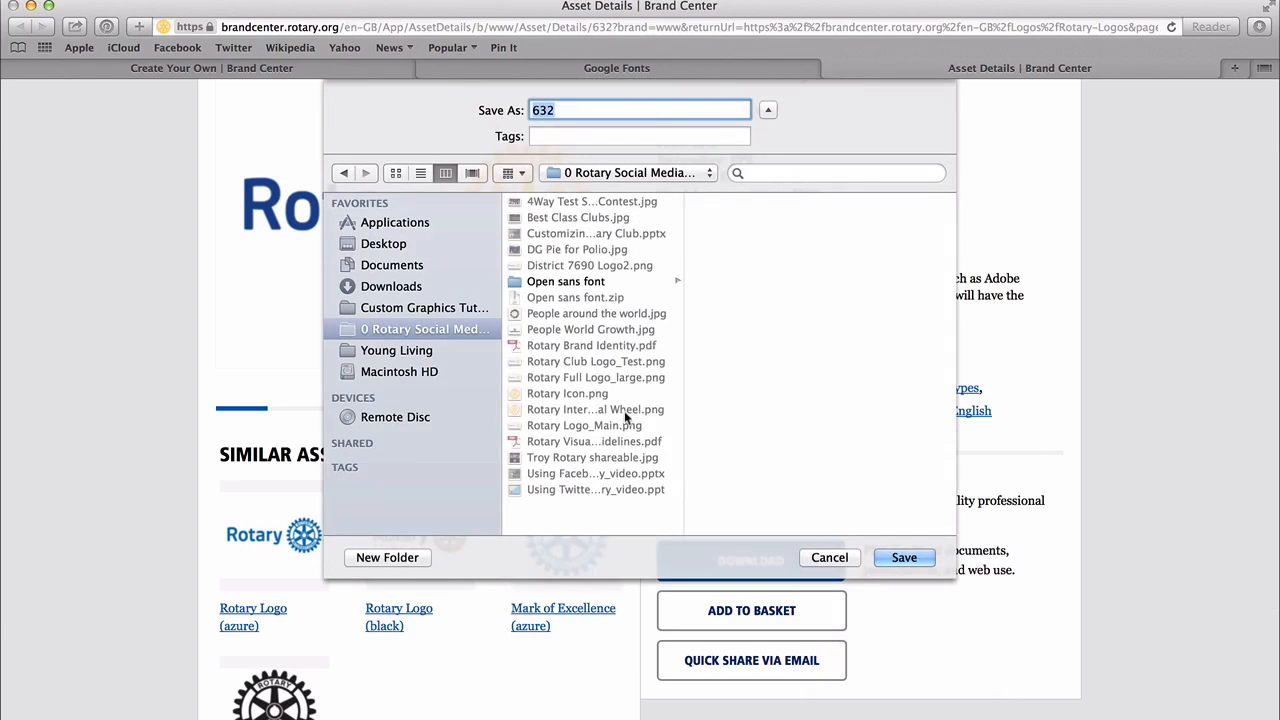
click(560, 110)
double_click(560, 110)
text(Rotary Logo_Main)
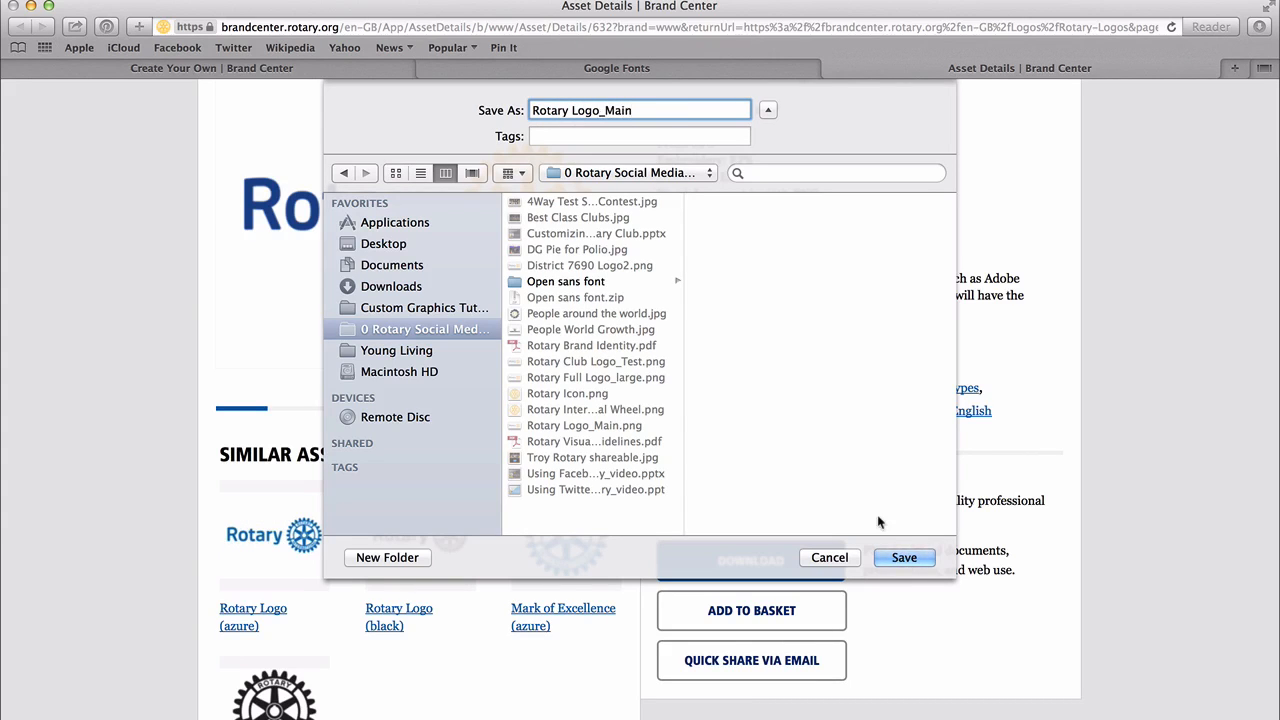
click(903, 558)
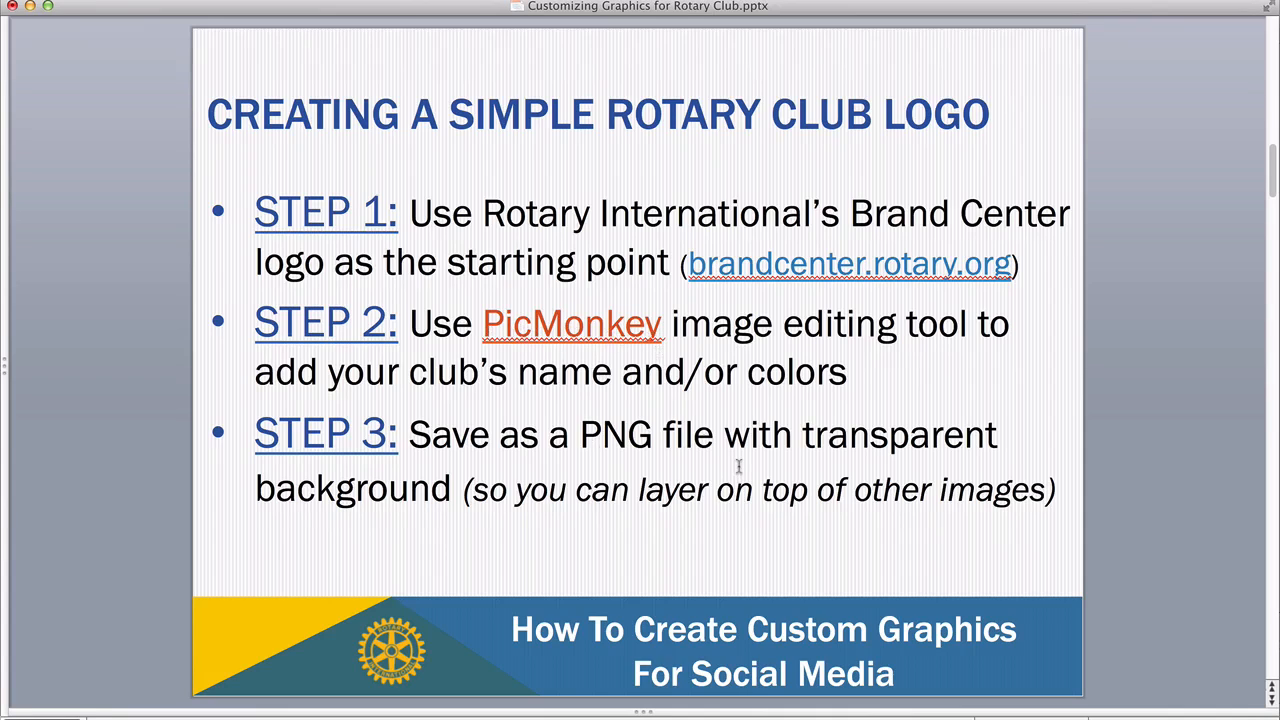
Advance the presentation to the slide on adding Rotary logos to images and switch to PicMonkey in Chrome.
scroll(739, 466, down, 1)
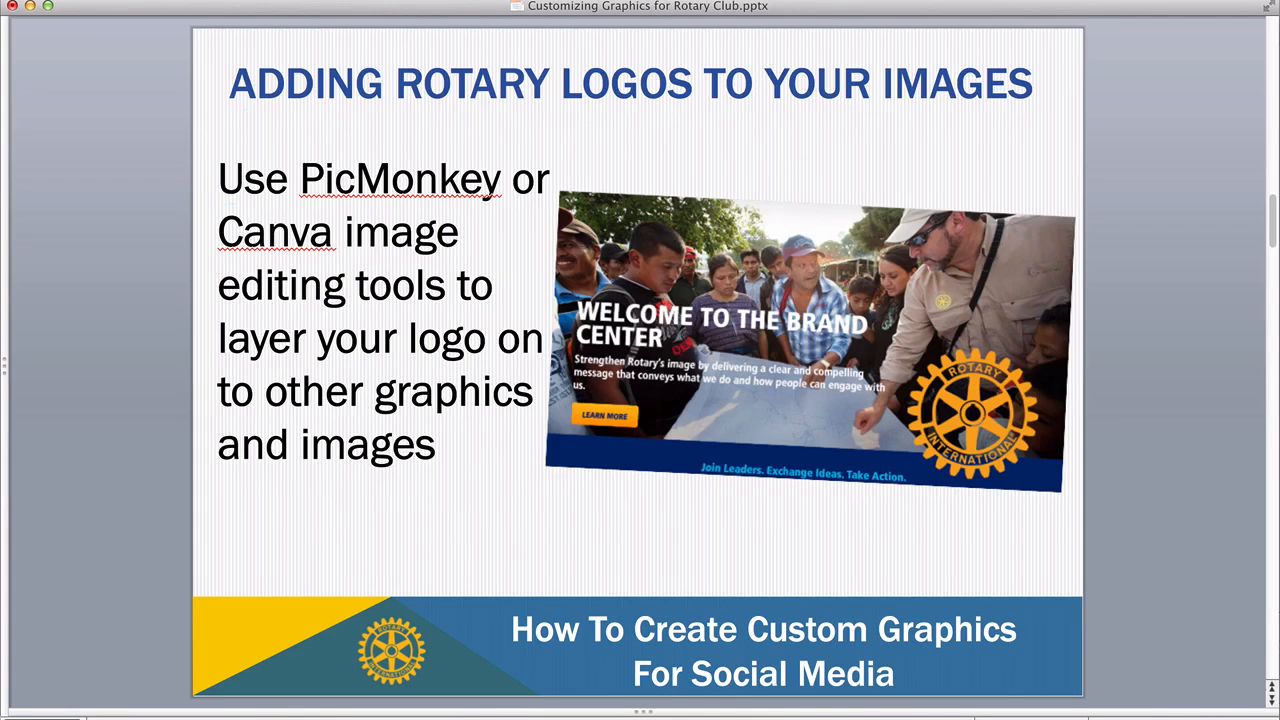
key(super+Tab)
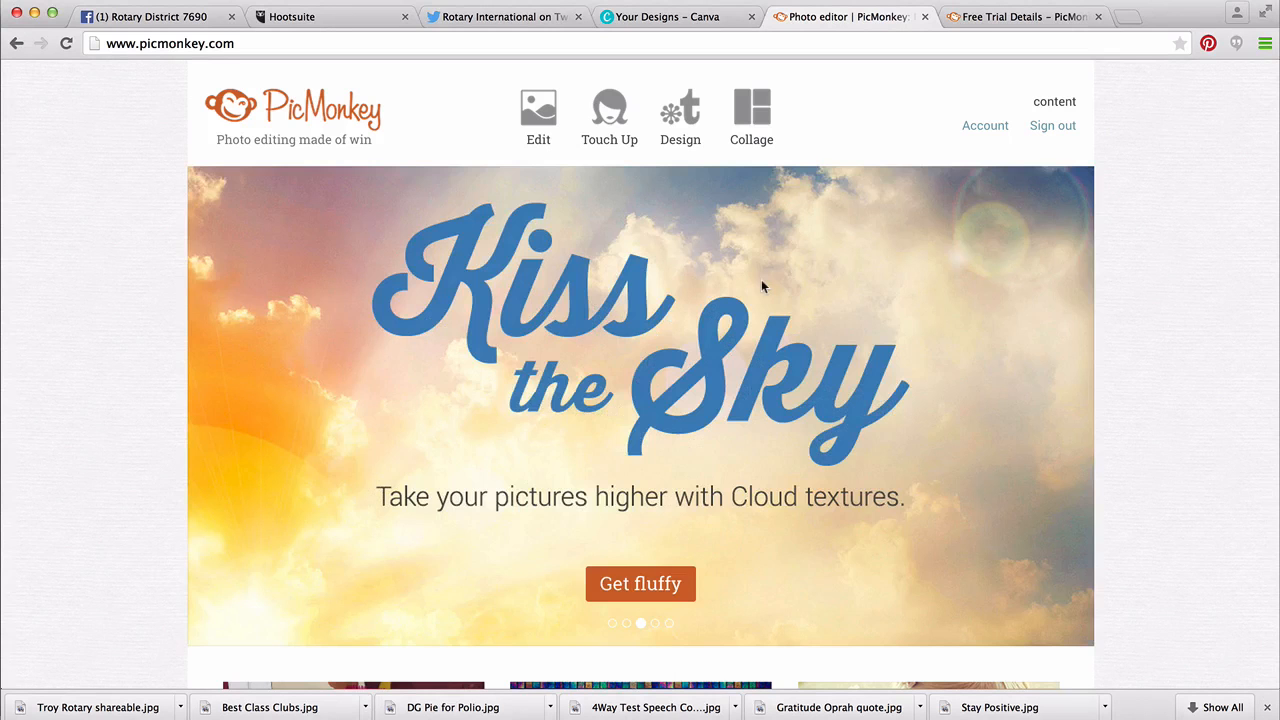
click(296, 44)
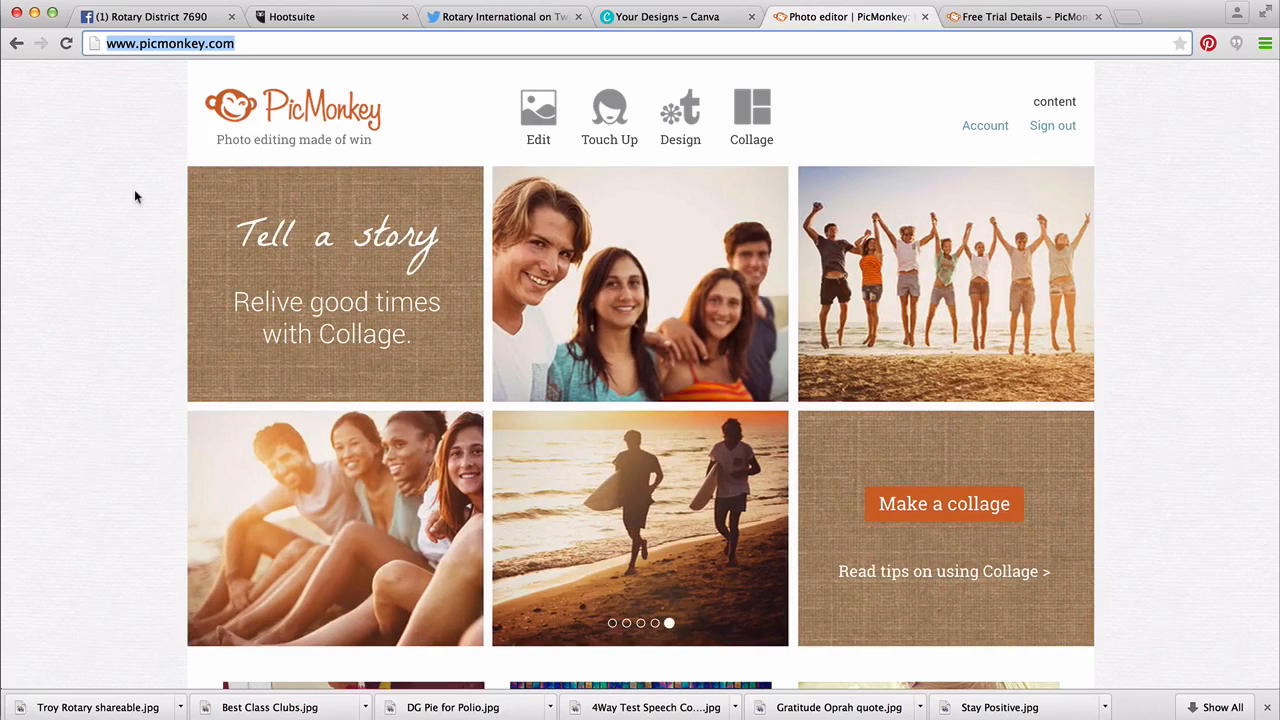
Open Rotary Logo_Main.png from the 0 Rotary Social Media folder for editing in PicMonkey.
mouse_move(545, 125)
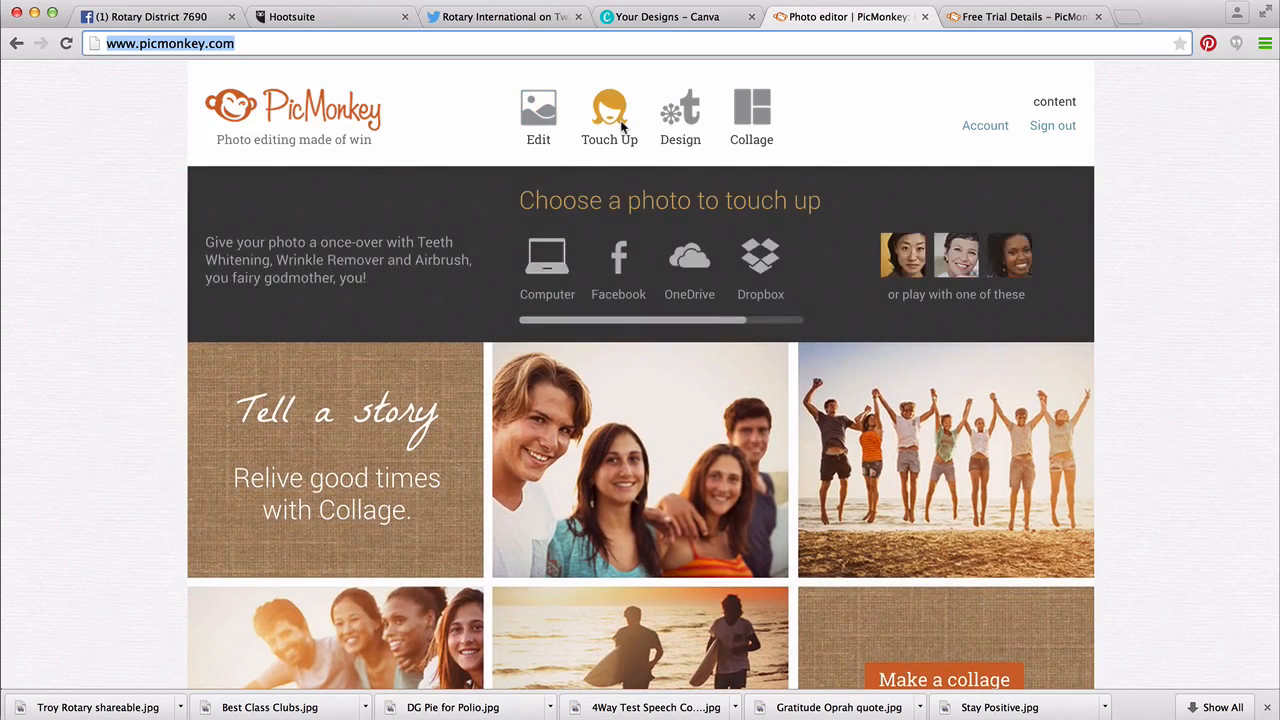
mouse_move(700, 118)
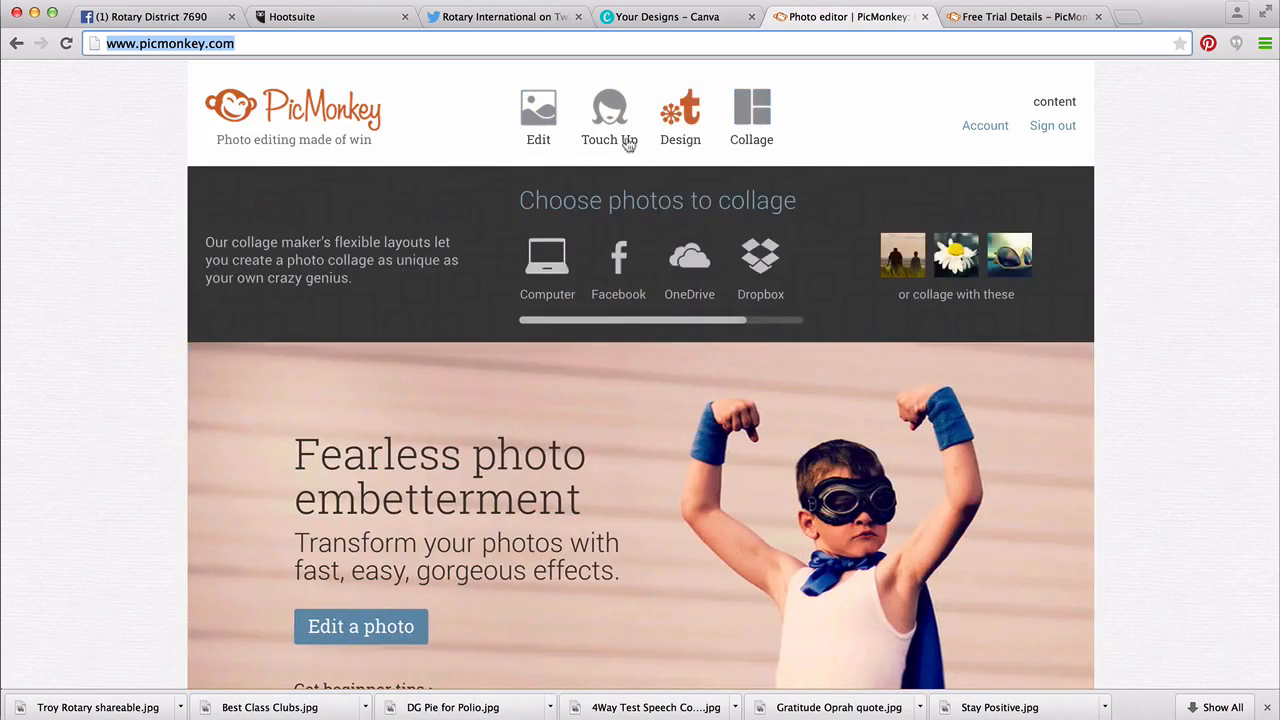
click(538, 120)
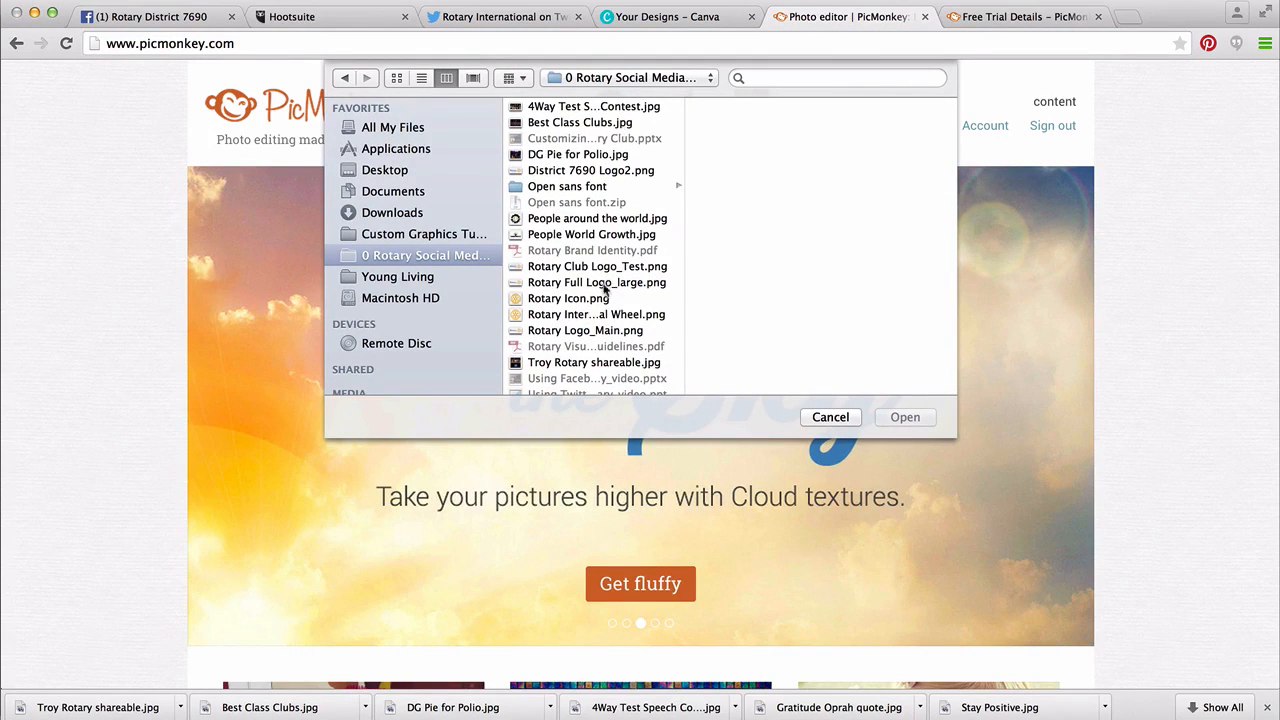
click(560, 334)
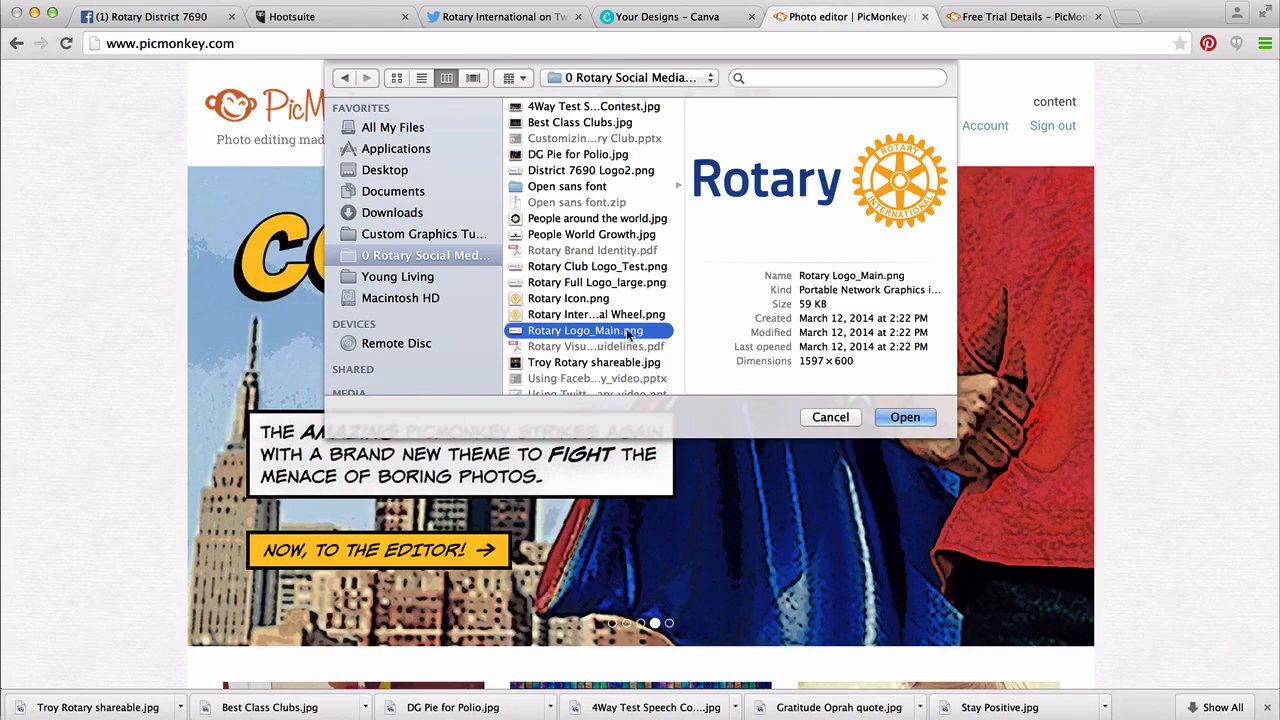
click(905, 418)
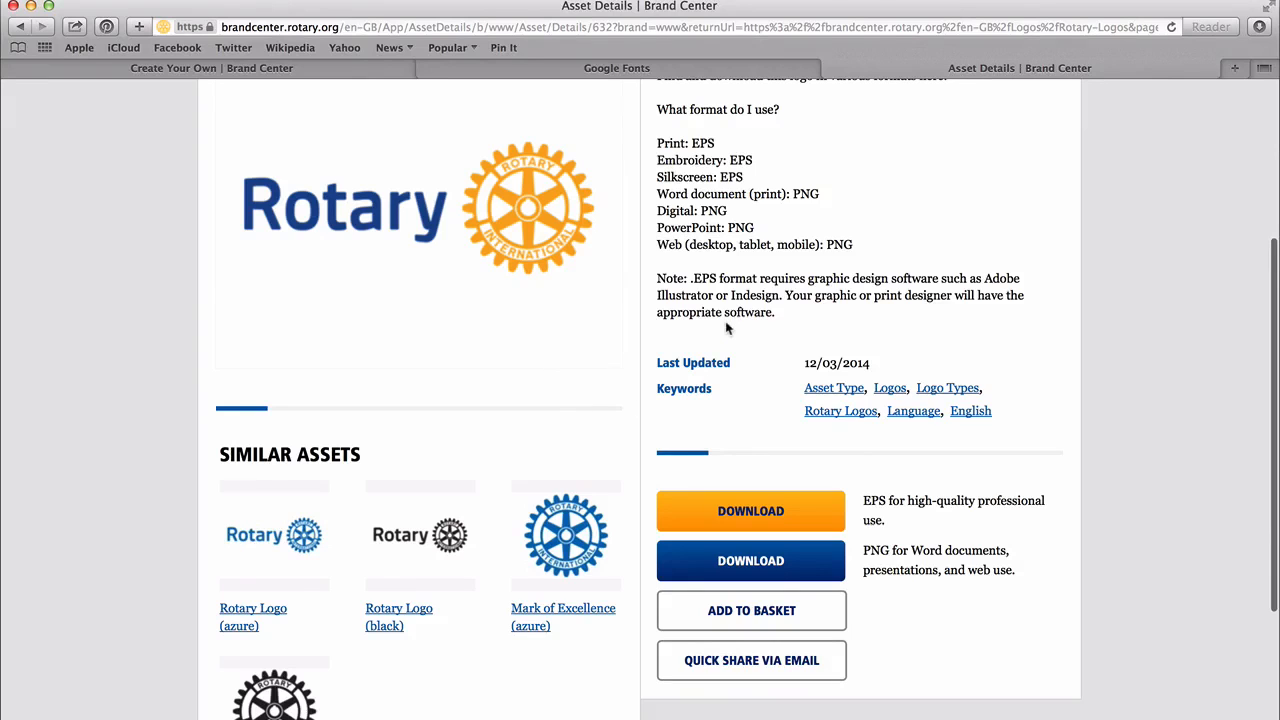
Open the Brand Center's Guidelines page and check the download options for the Identity at a Glance link.
scroll(728, 328, up, 5)
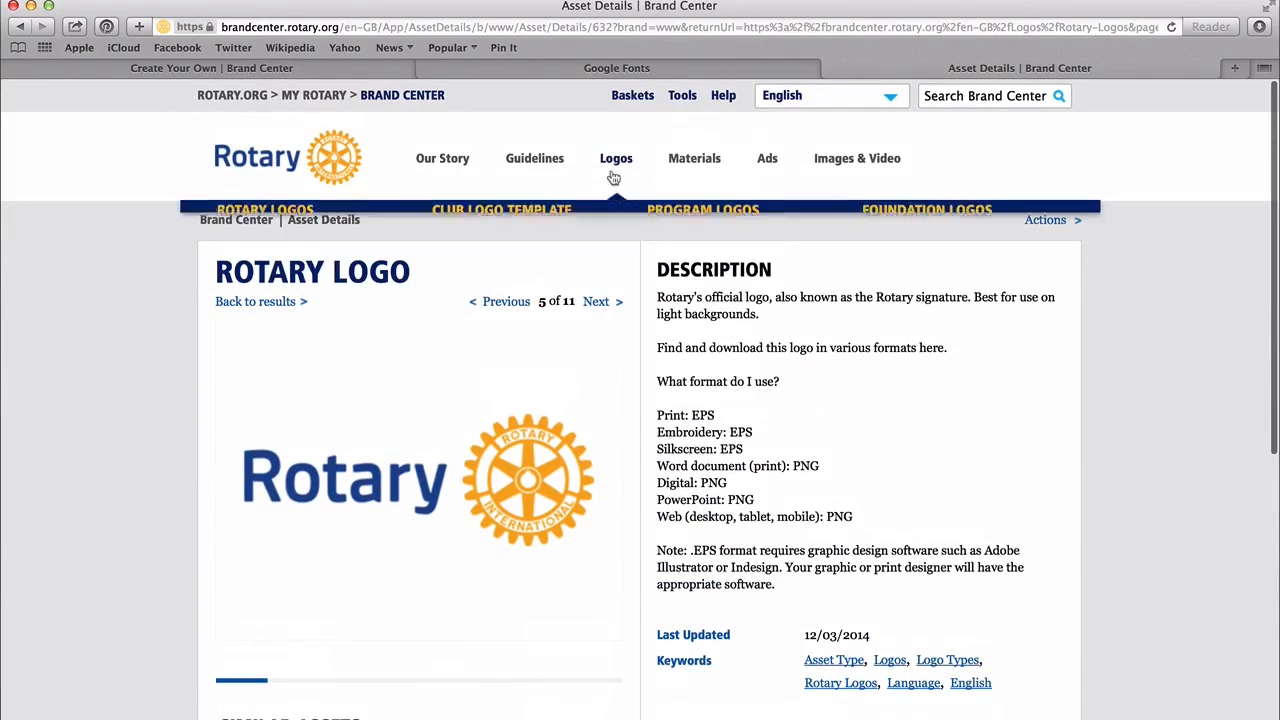
mouse_move(617, 170)
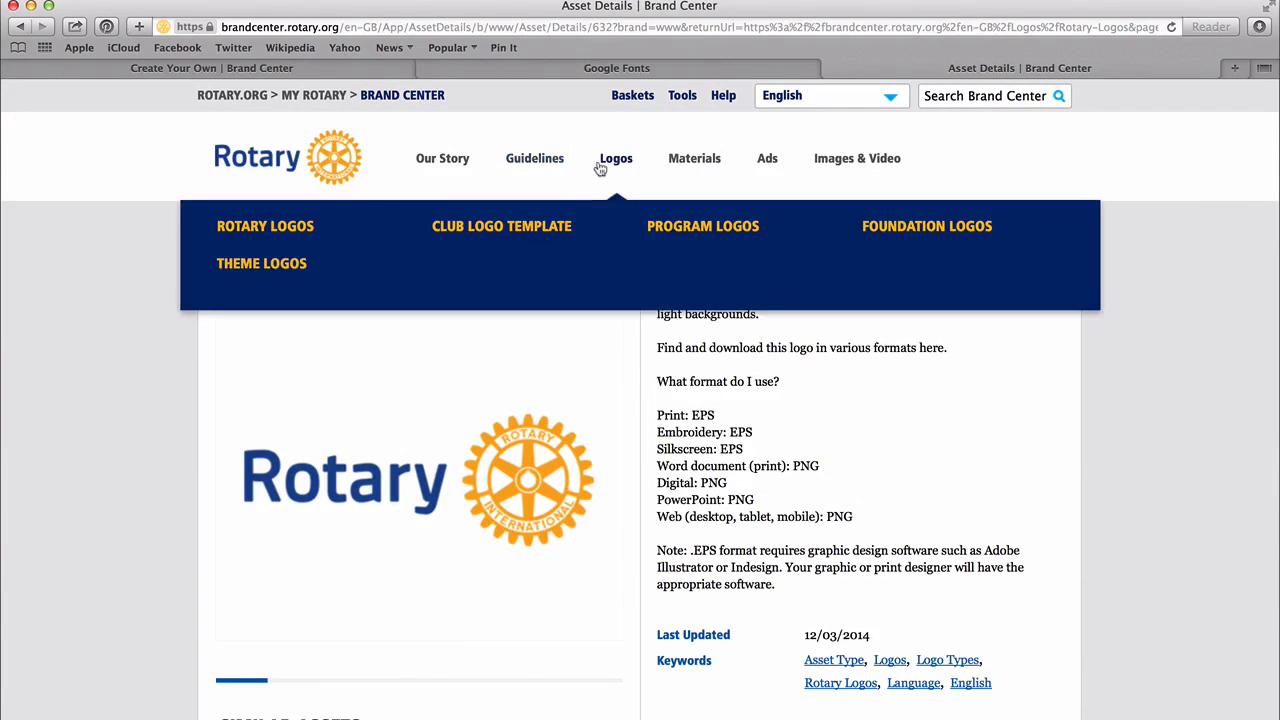
click(534, 165)
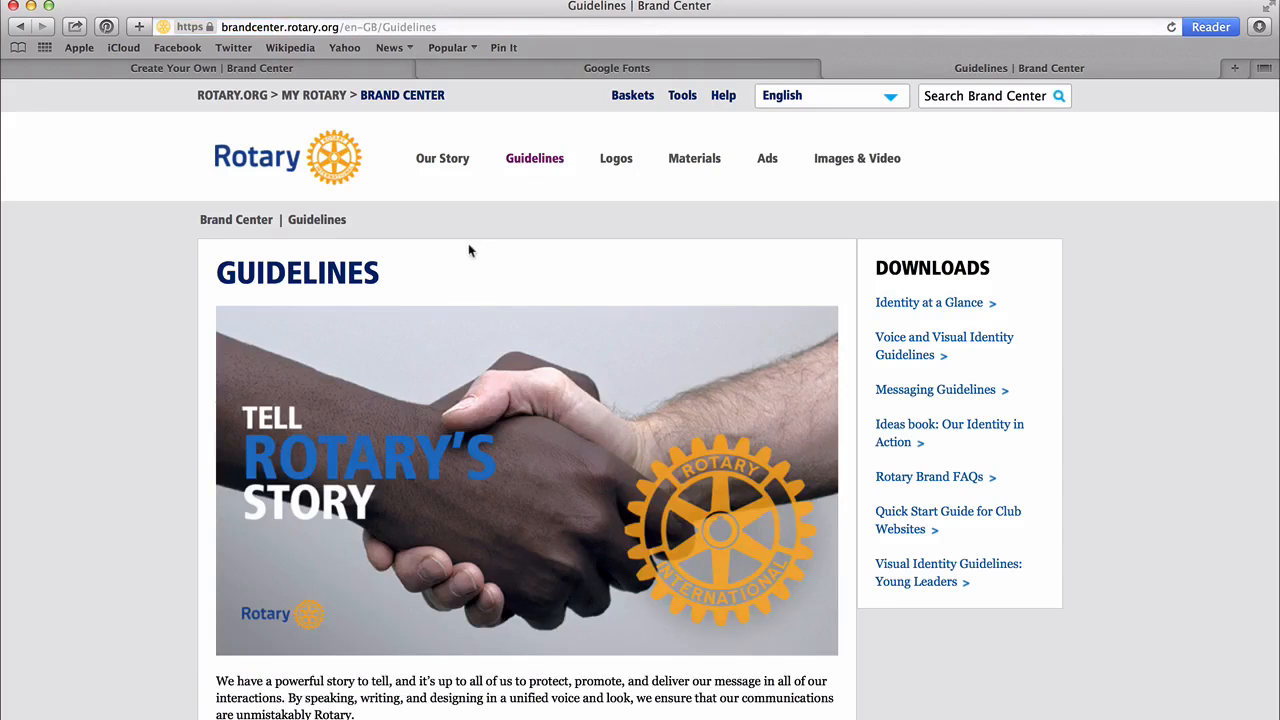
scroll(471, 237, down, 7)
scroll(468, 320, down, 1)
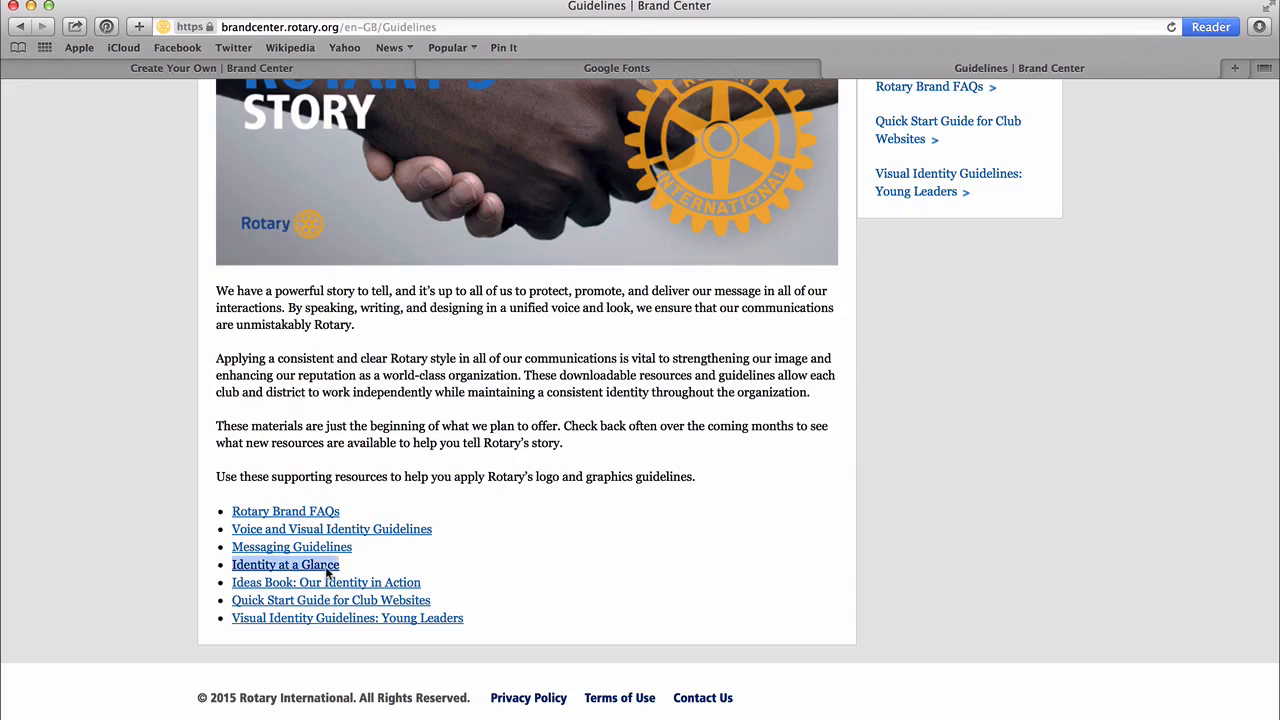
right_click(327, 571)
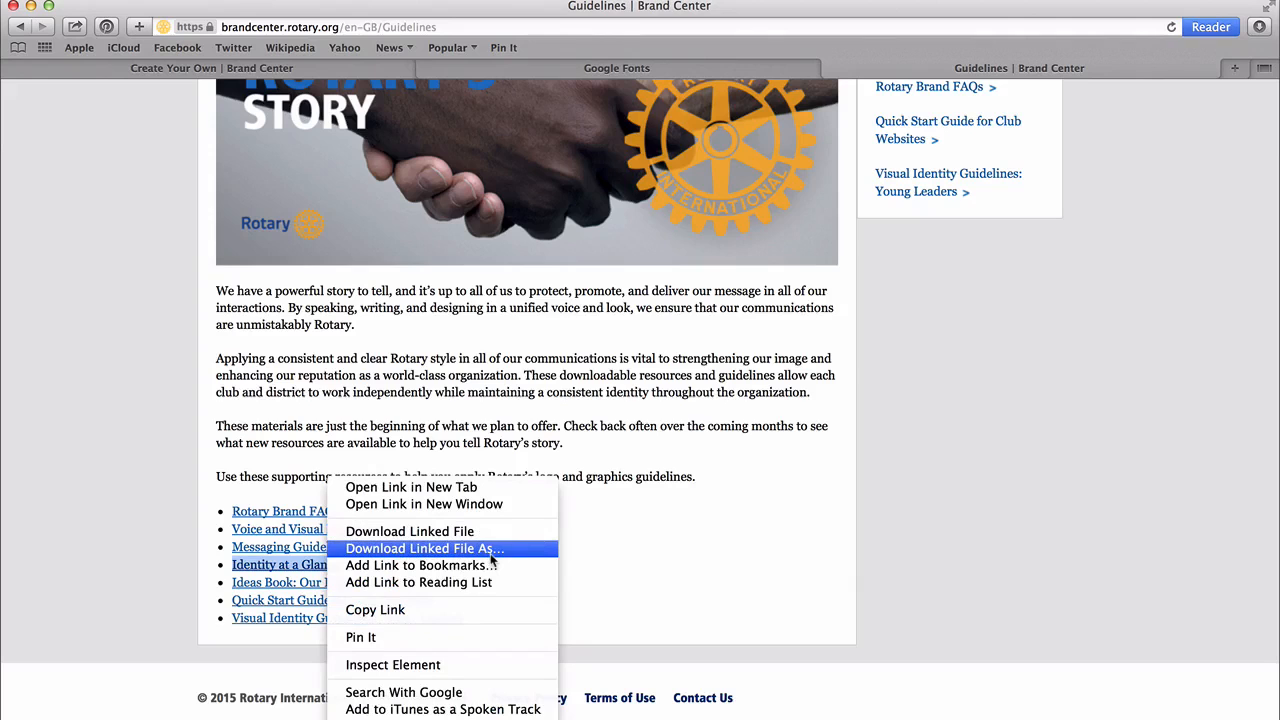
click(693, 531)
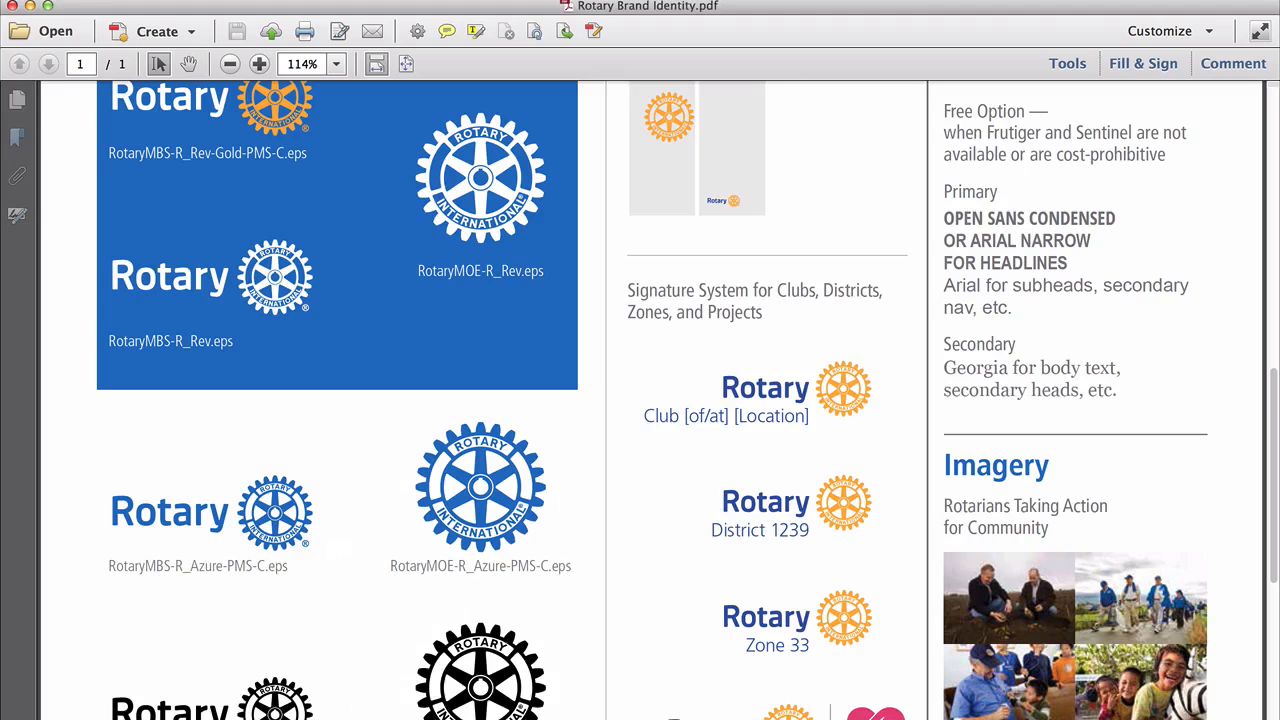
Examine the free font options in the Rotary Brand Identity PDF and highlight the Open Sans Condensed headline font.
scroll(993, 330, up, 4)
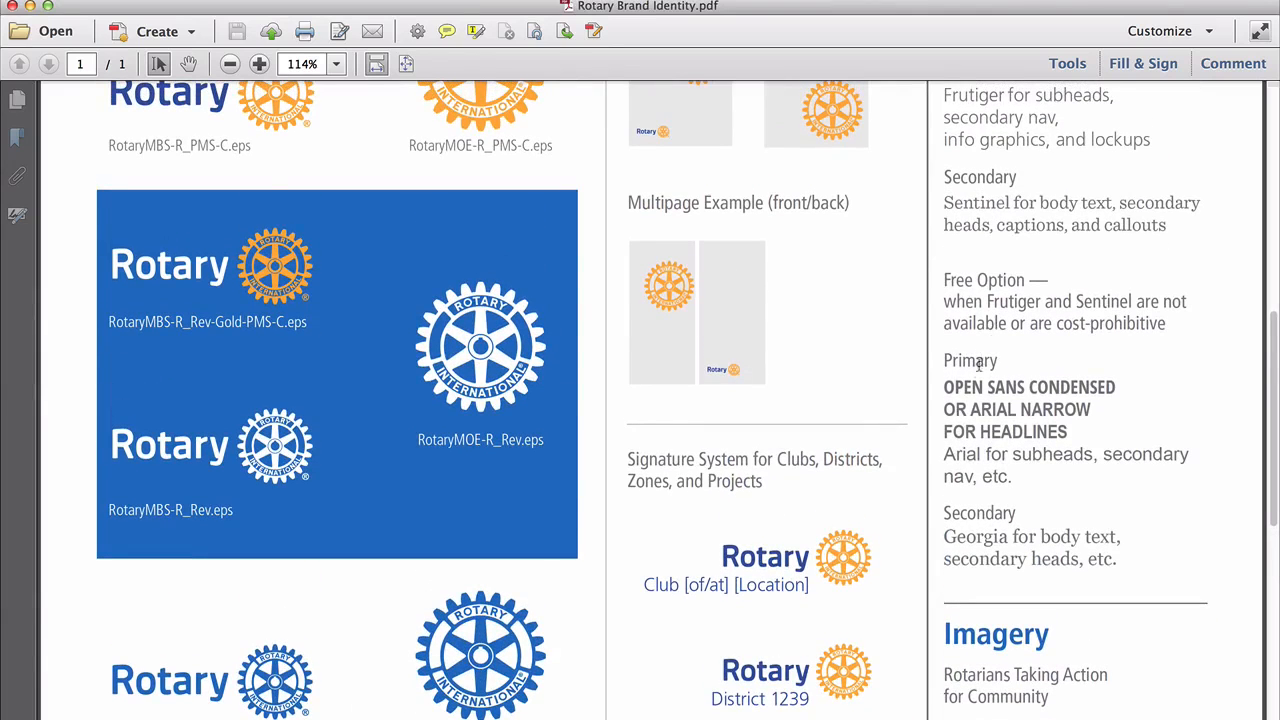
scroll(978, 365, down, 2)
scroll(976, 372, up, 2)
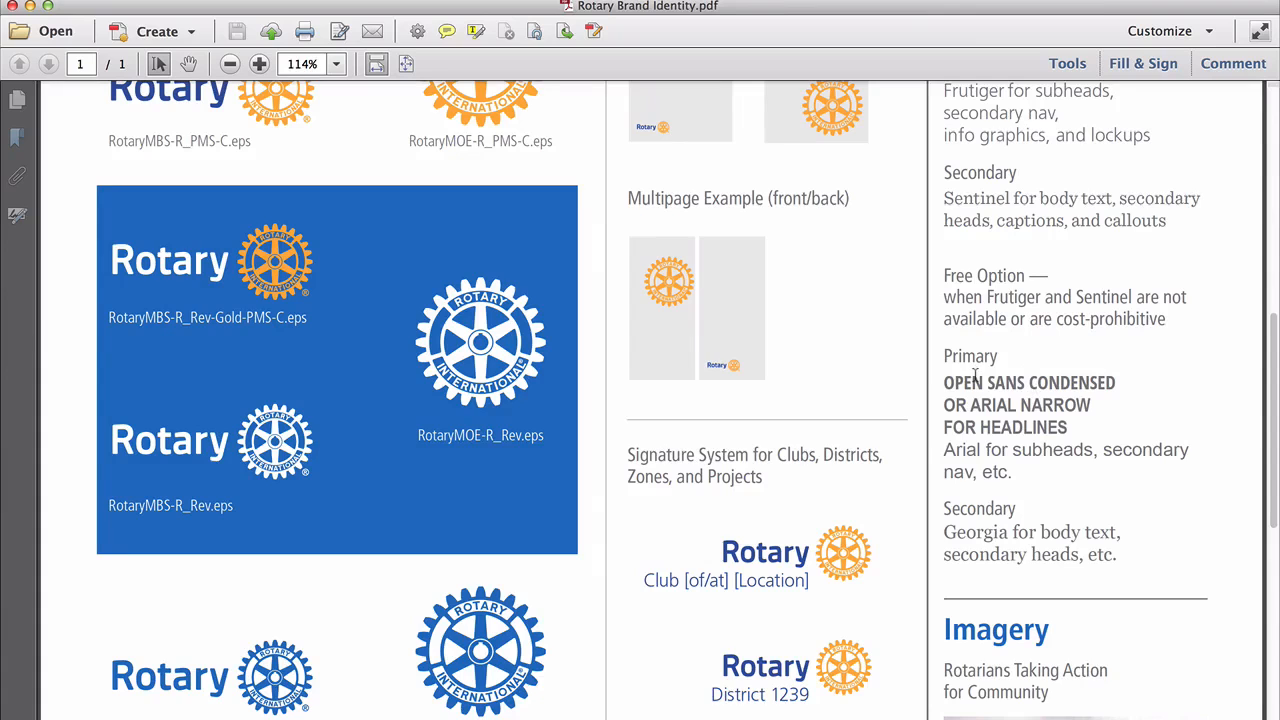
scroll(975, 373, up, 1)
scroll(960, 370, down, 2)
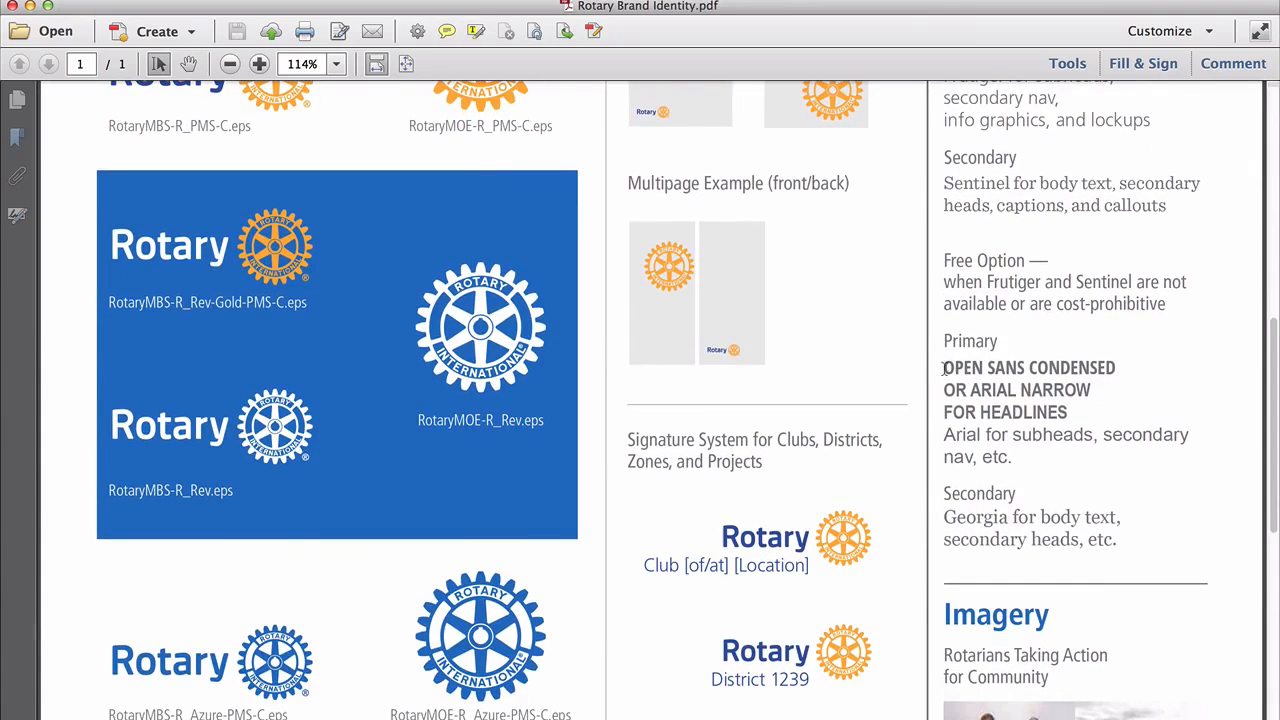
drag(942, 368, 1066, 412)
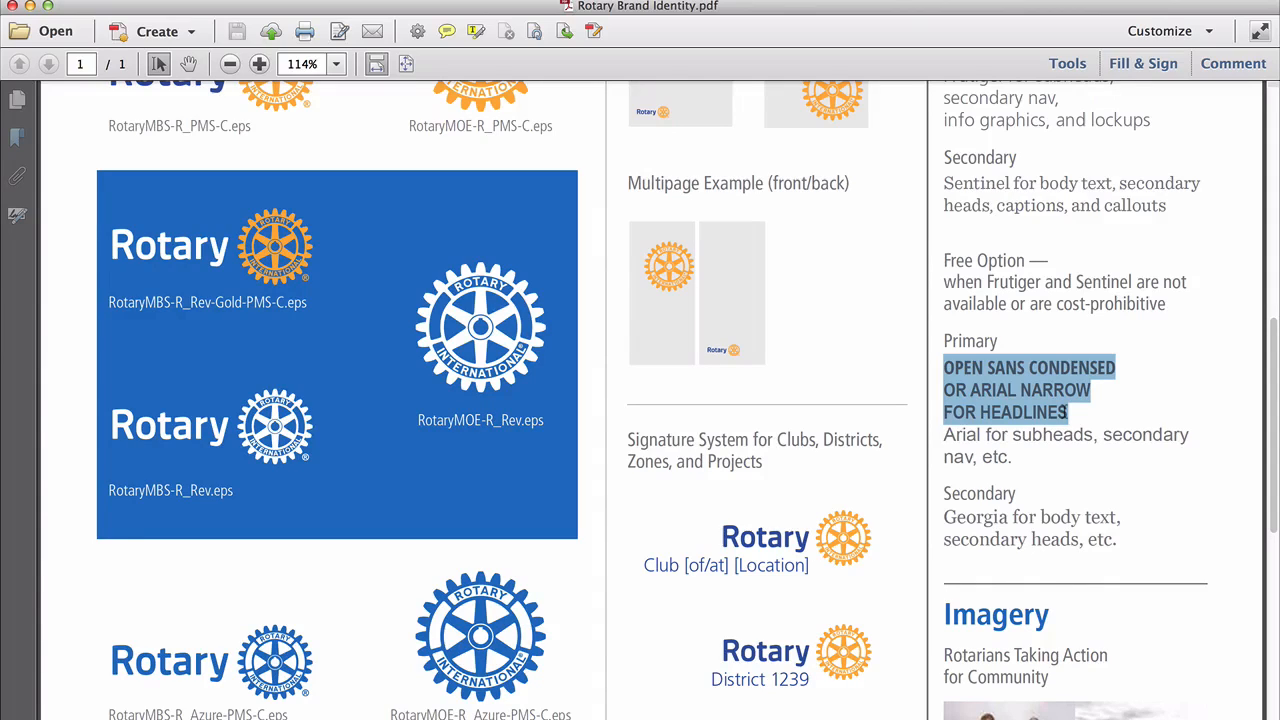
click(1003, 412)
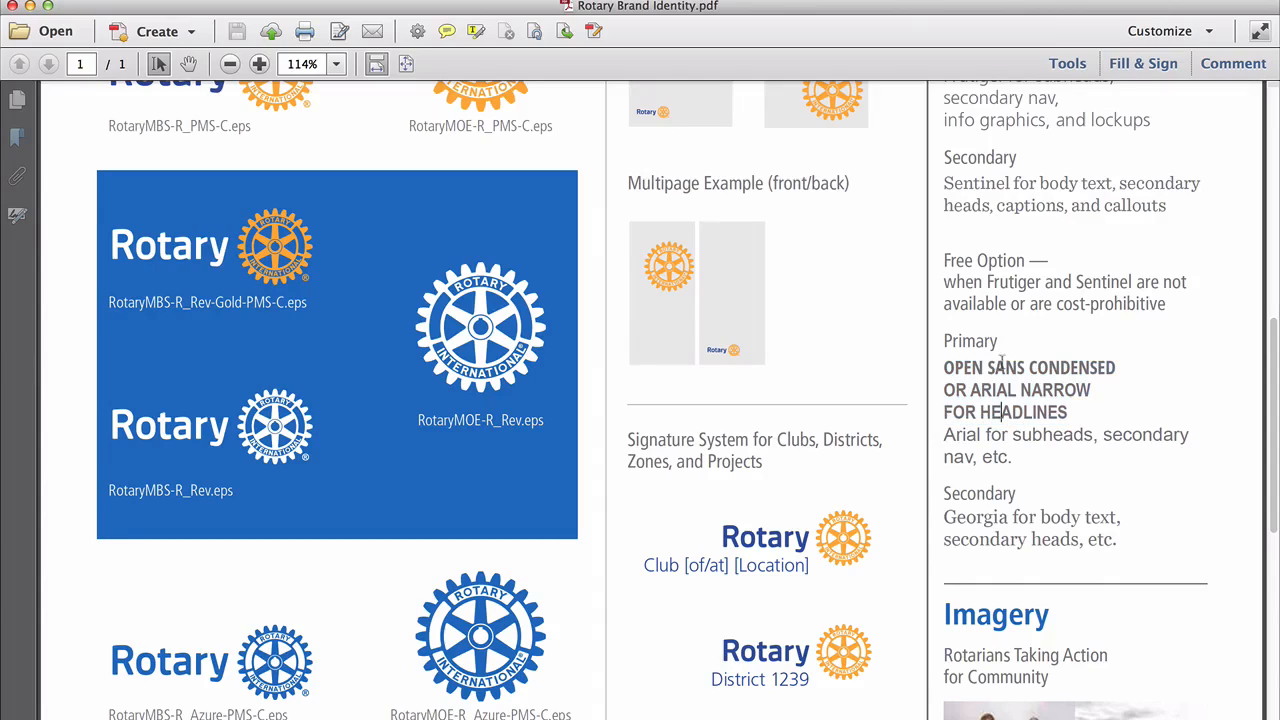
drag(943, 368, 1036, 368)
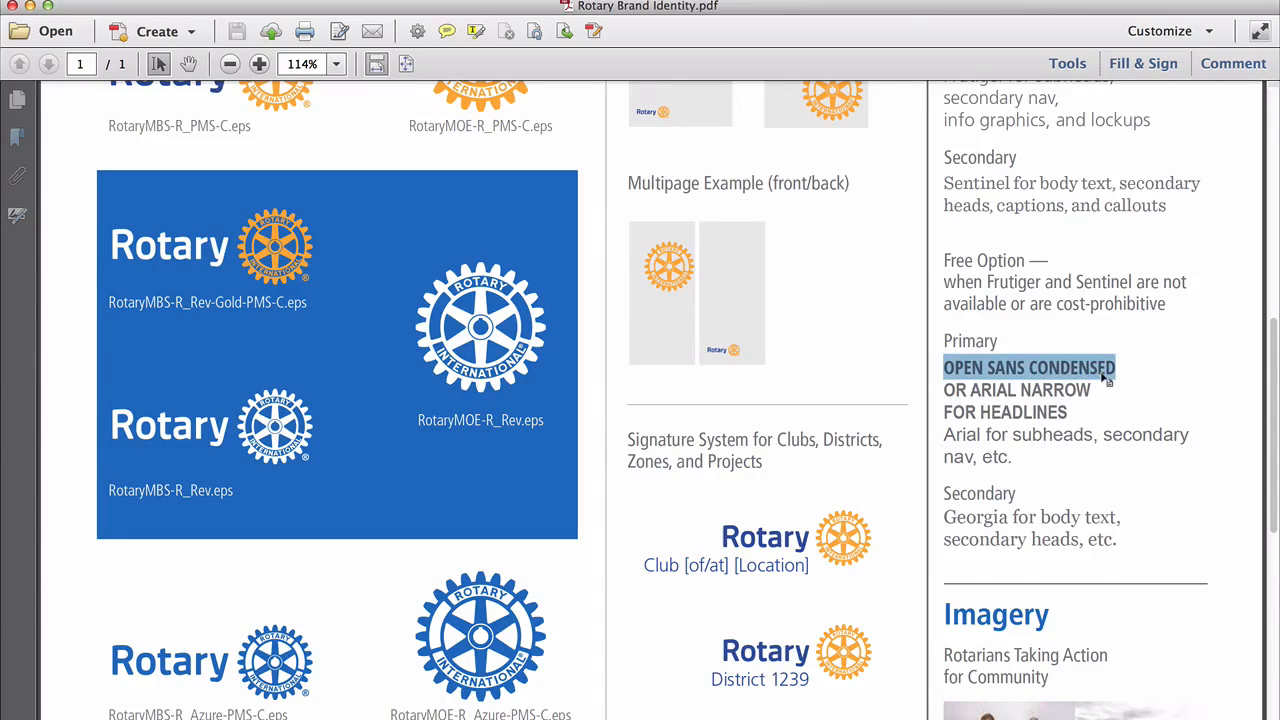
Highlight the Arial Narrow headline option in the free fonts section and review the surrounding font guidance.
drag(970, 391, 1071, 410)
click(1104, 408)
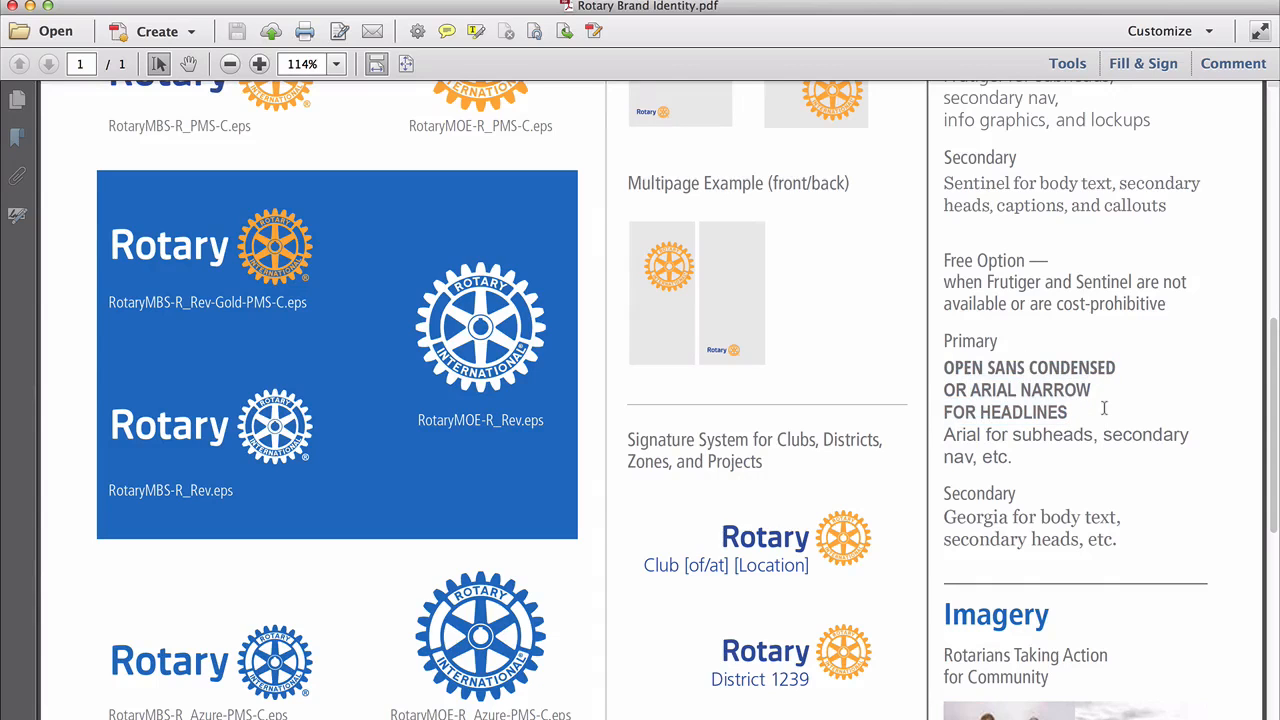
scroll(1104, 408, down, 1)
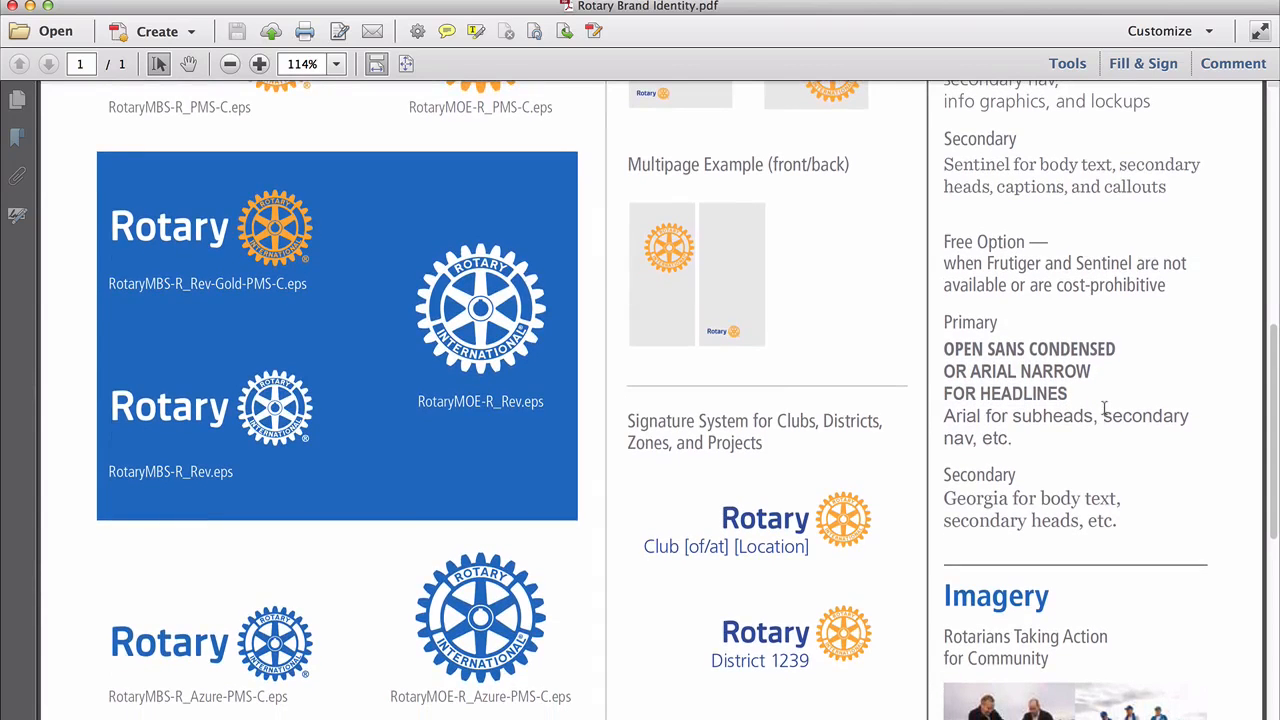
scroll(1104, 408, up, 5)
scroll(1104, 408, down, 11)
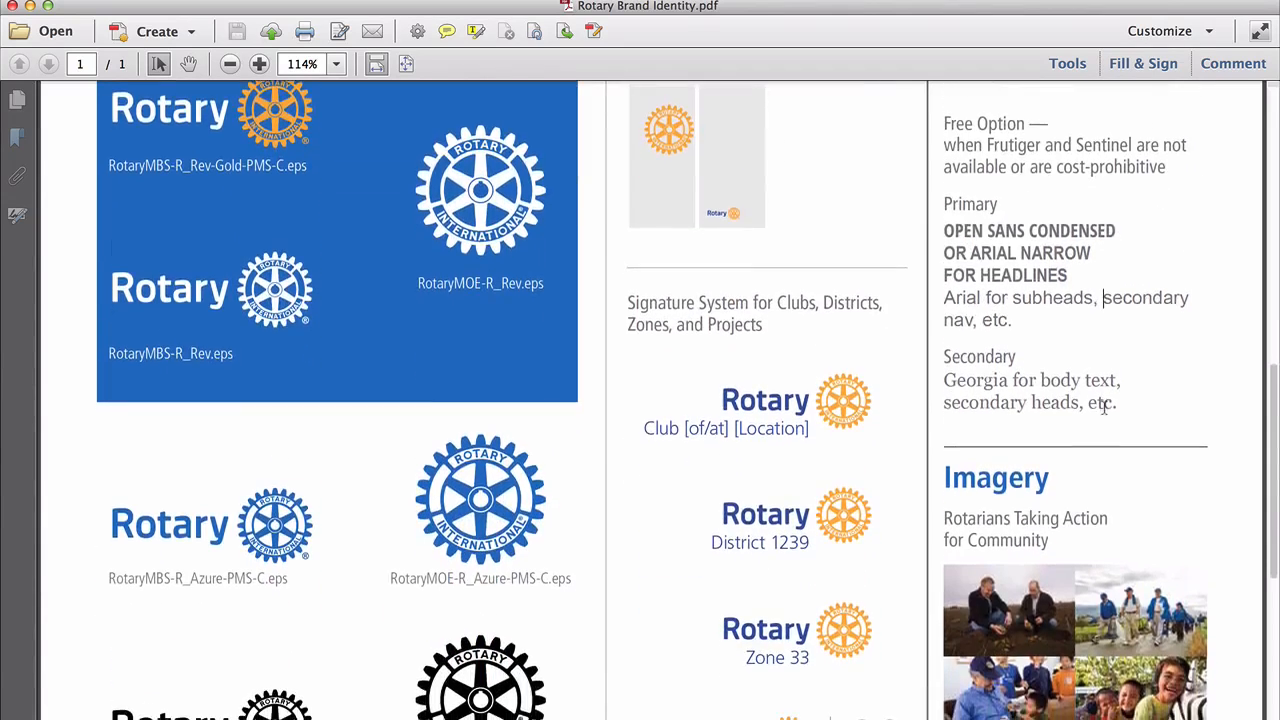
Examine the signature system for clubs, districts and zones, highlighting the Club [of/at] [Location] line of the club logo.
scroll(1104, 408, down, 7)
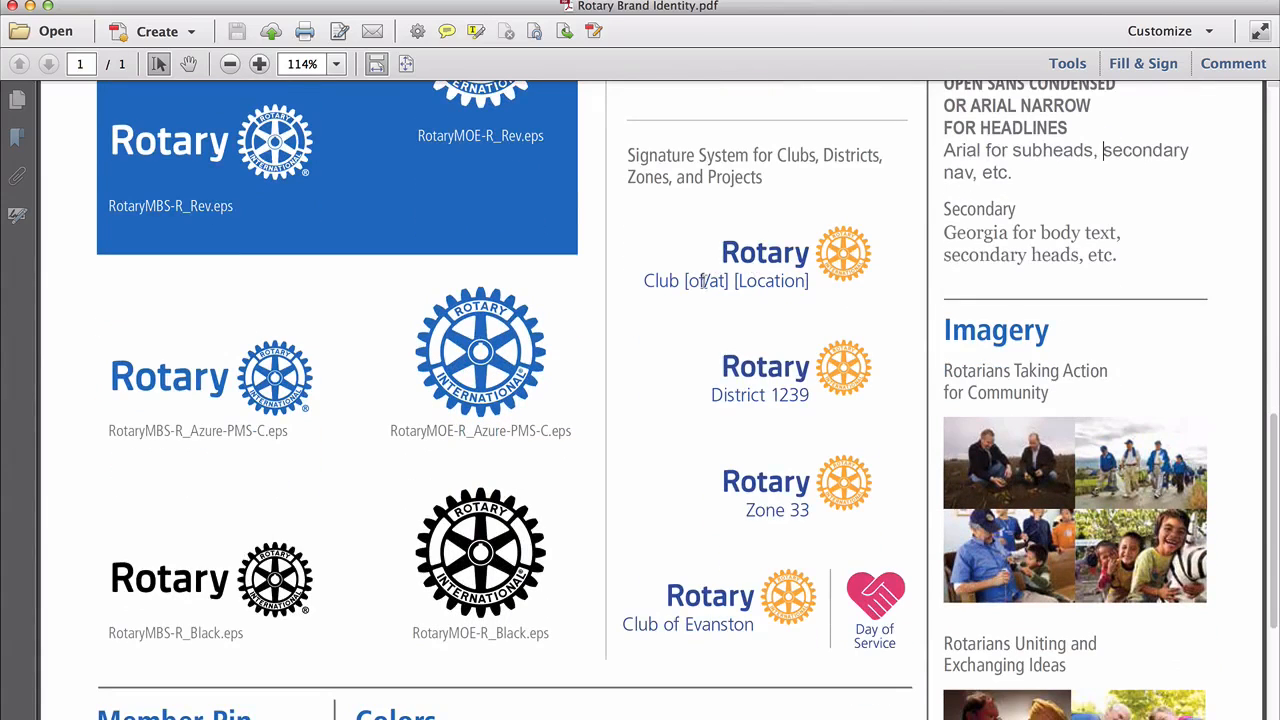
drag(644, 281, 790, 287)
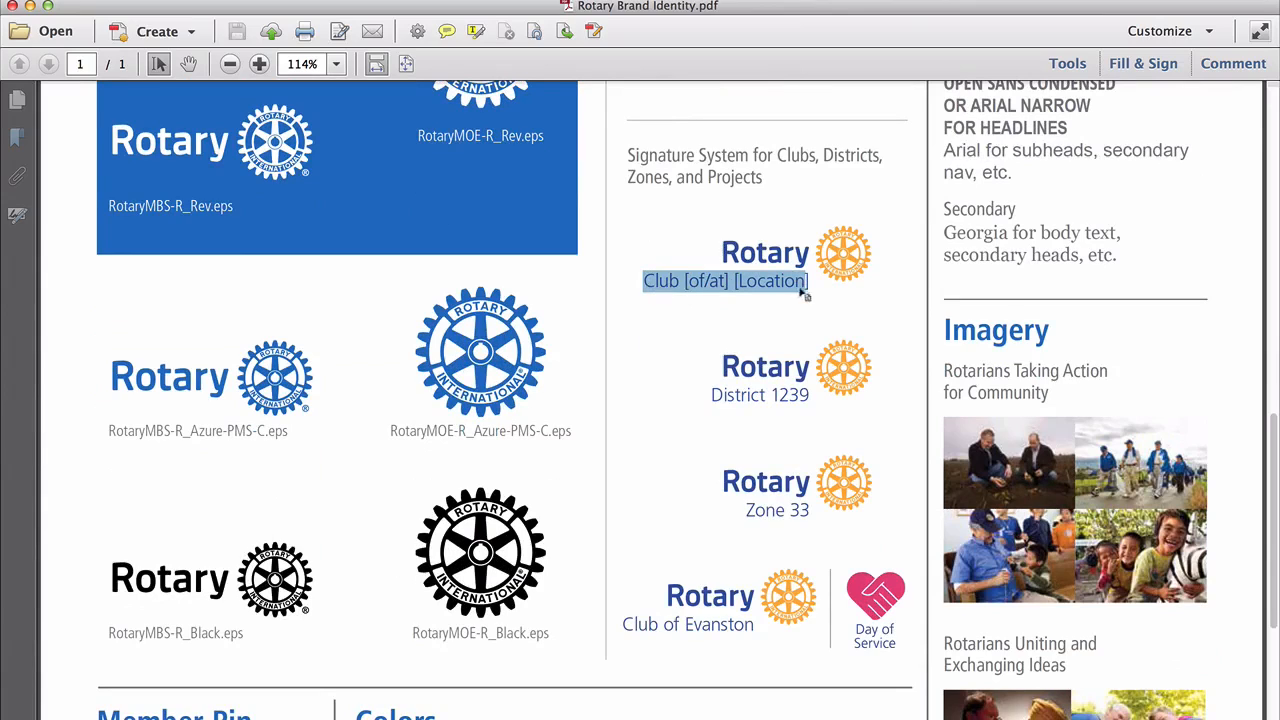
click(811, 281)
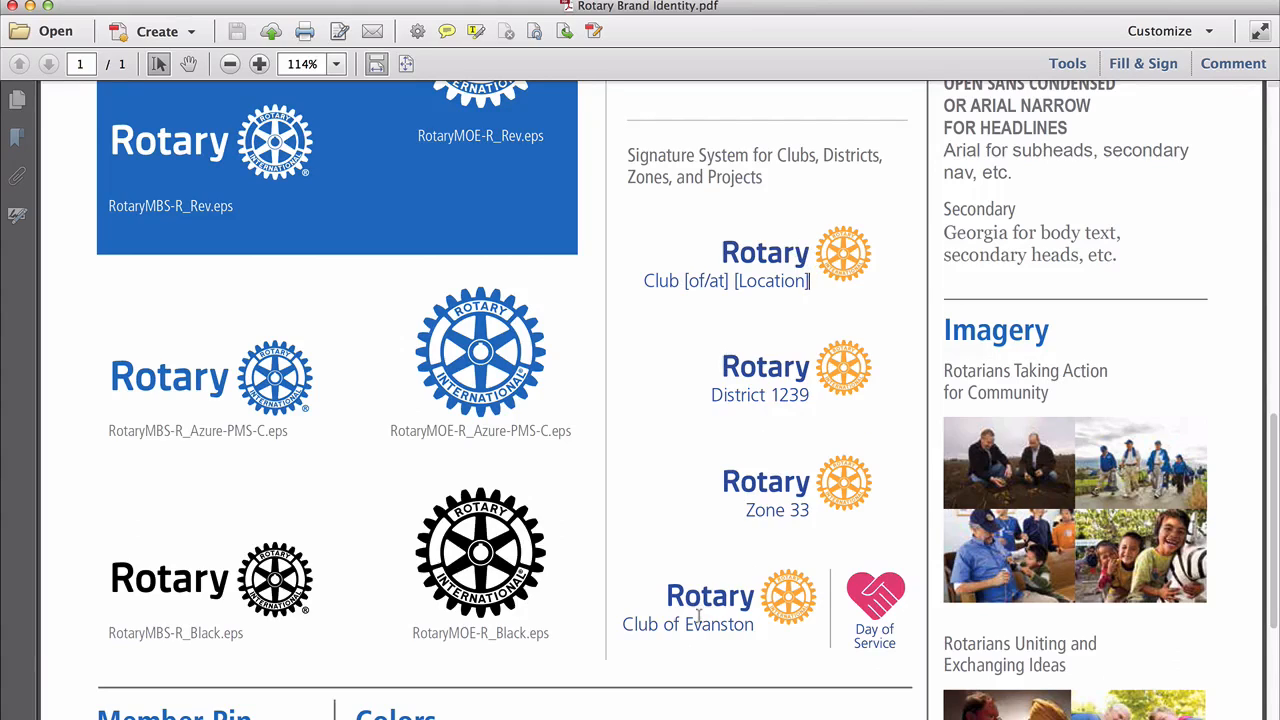
scroll(738, 568, down, 2)
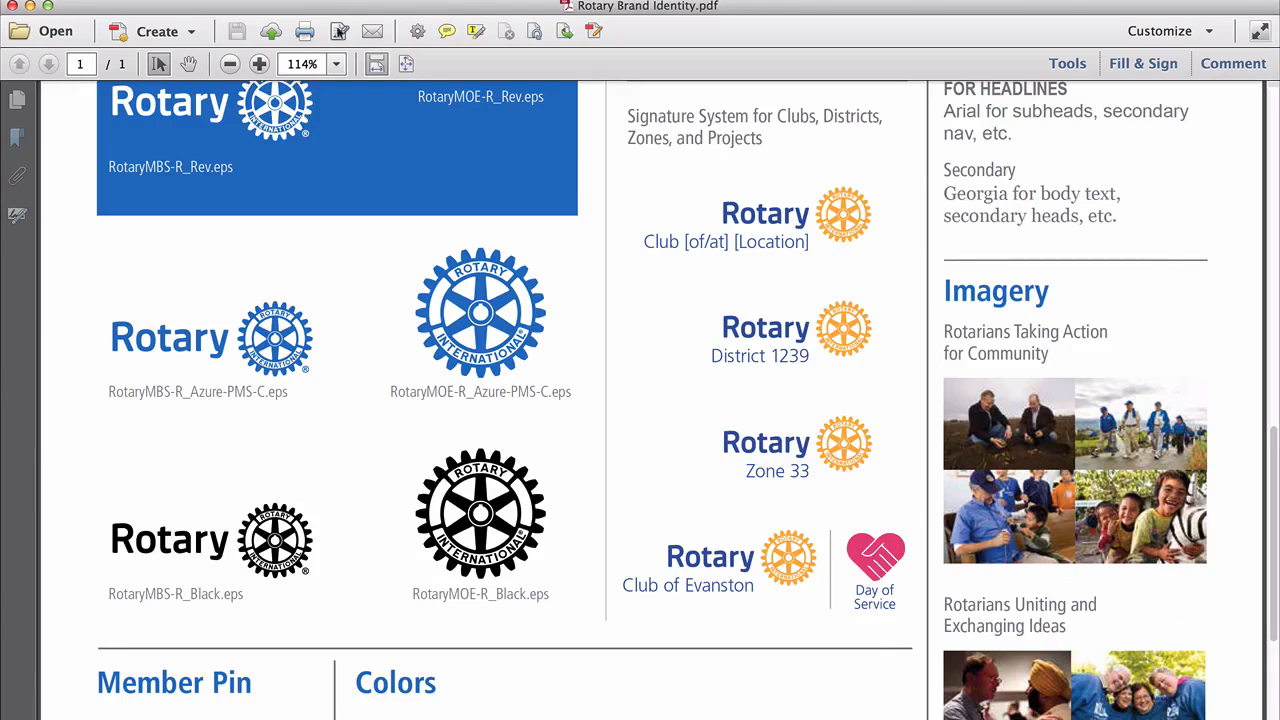
Check the acceptable alternate club signatures in Rotary Visual Identity Guidelines.pdf, highlighting [Location] Club [of/at], and return to Rotary Brand Identity.pdf.
click(258, 0)
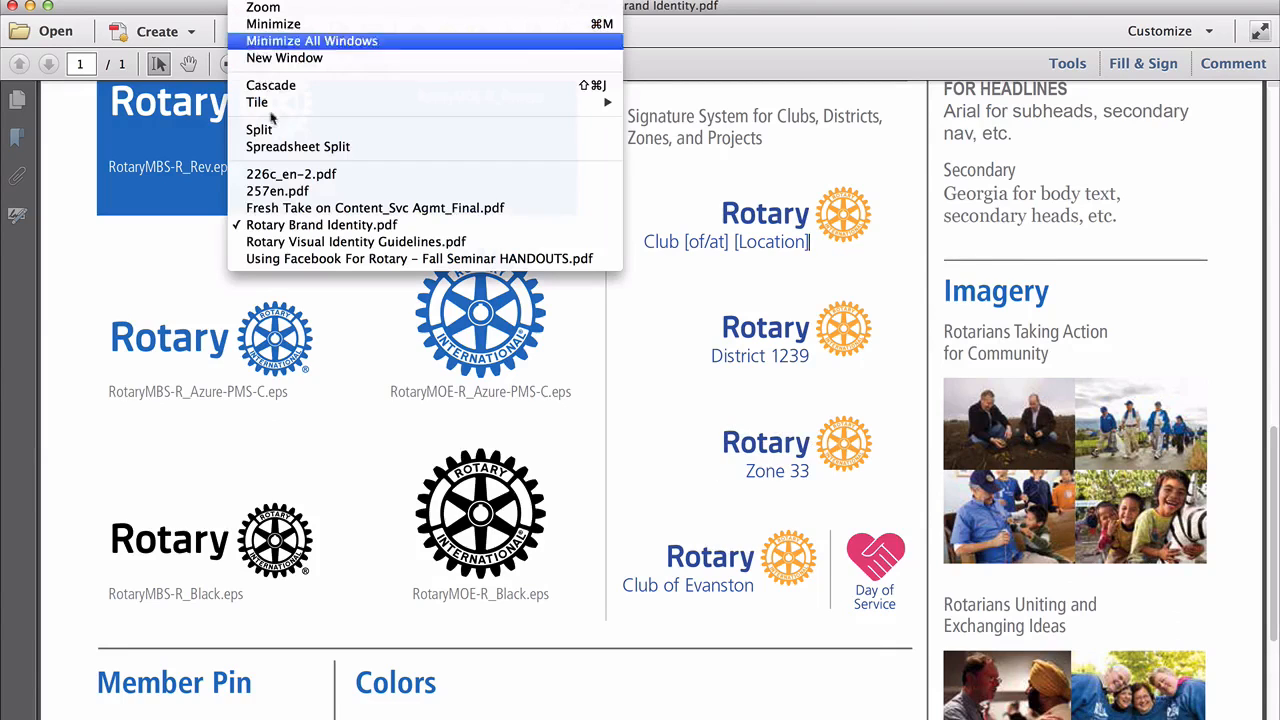
click(300, 242)
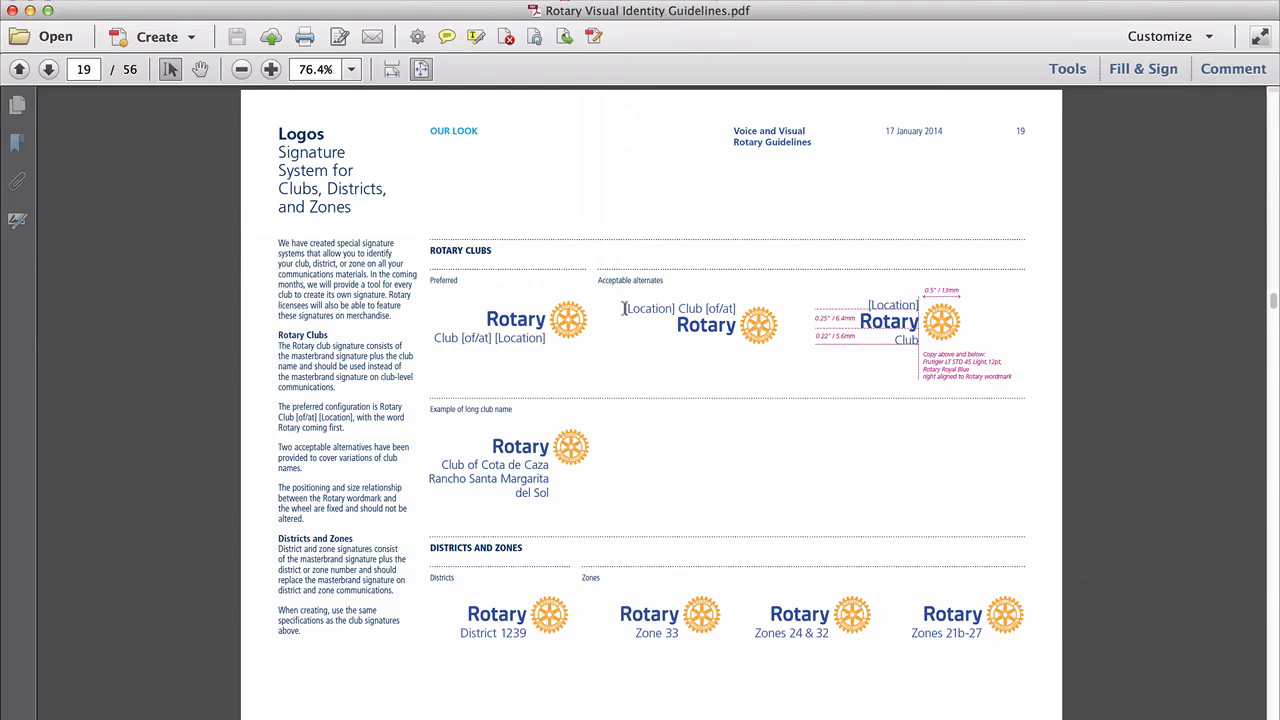
drag(622, 309, 736, 310)
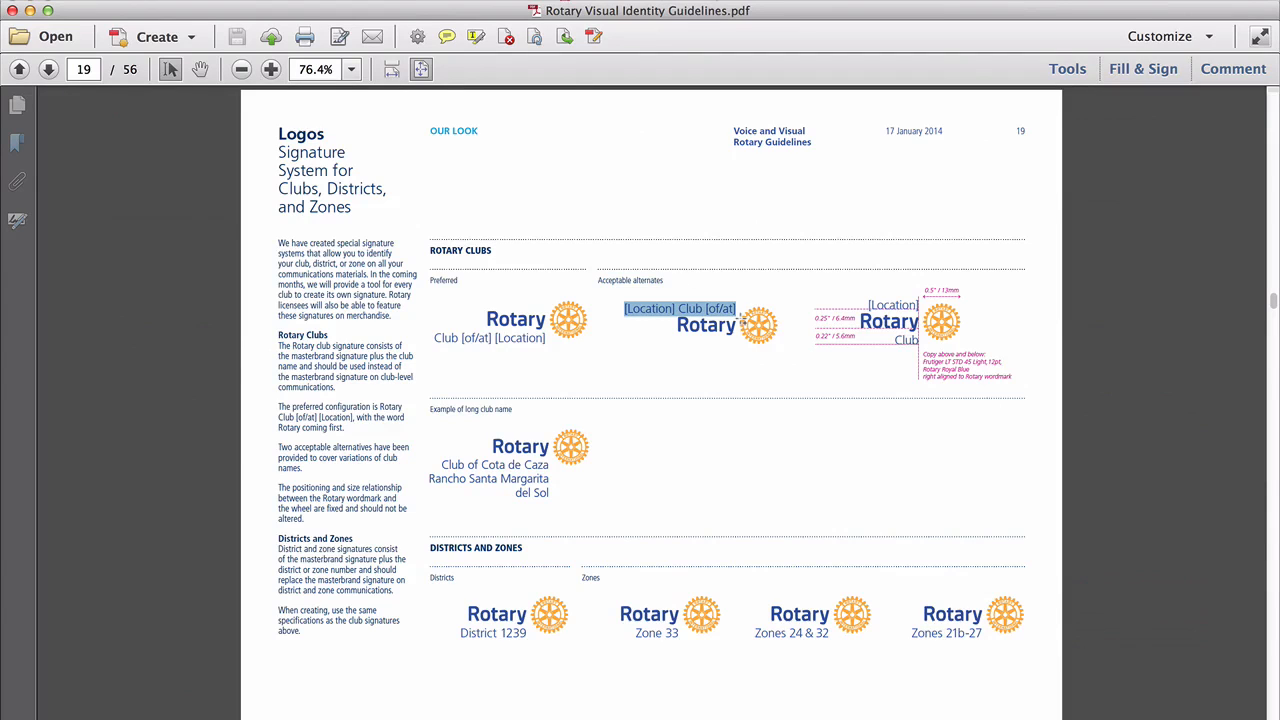
click(268, 3)
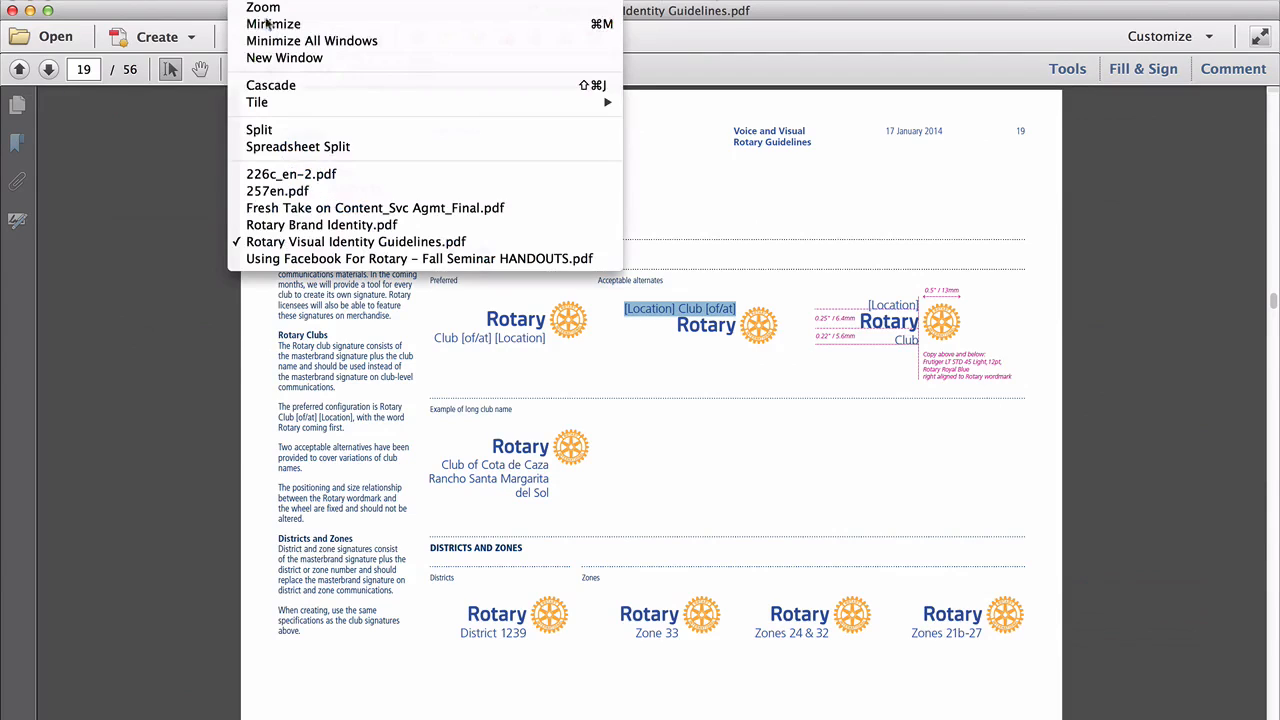
click(310, 225)
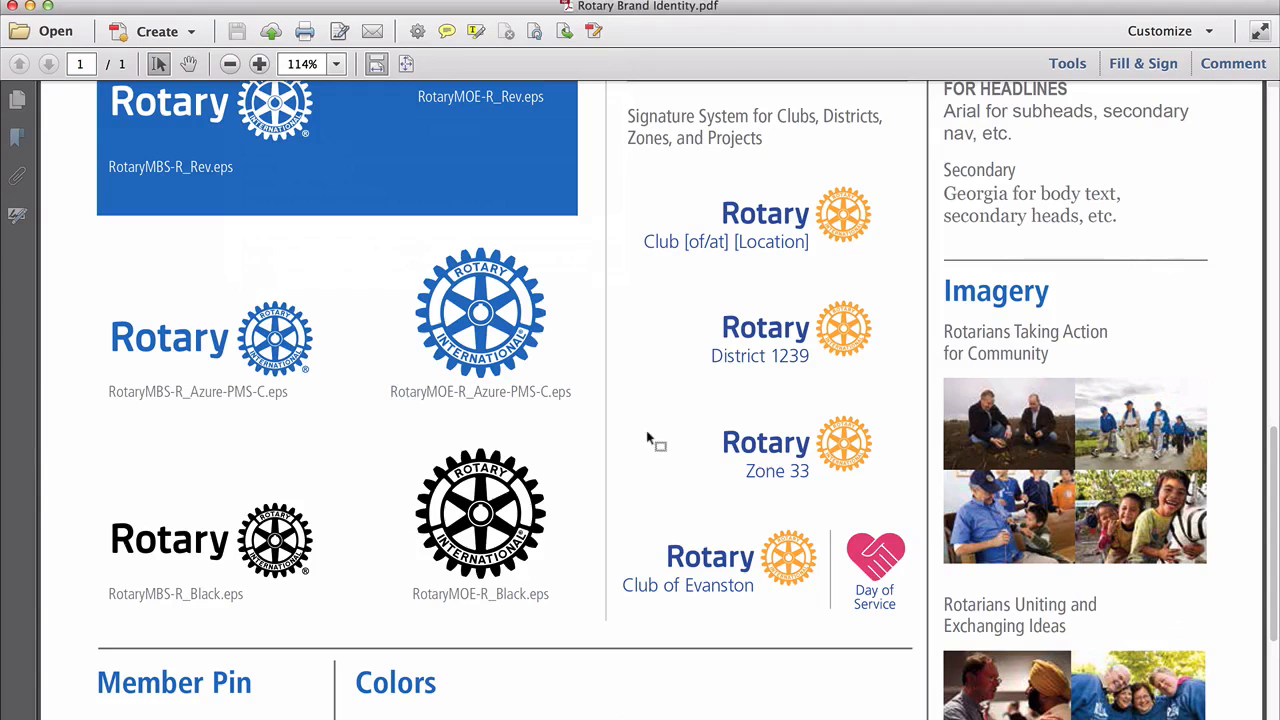
Check the Royal Blue hex code in the Colors section and go back to the font options.
scroll(652, 442, down, 5)
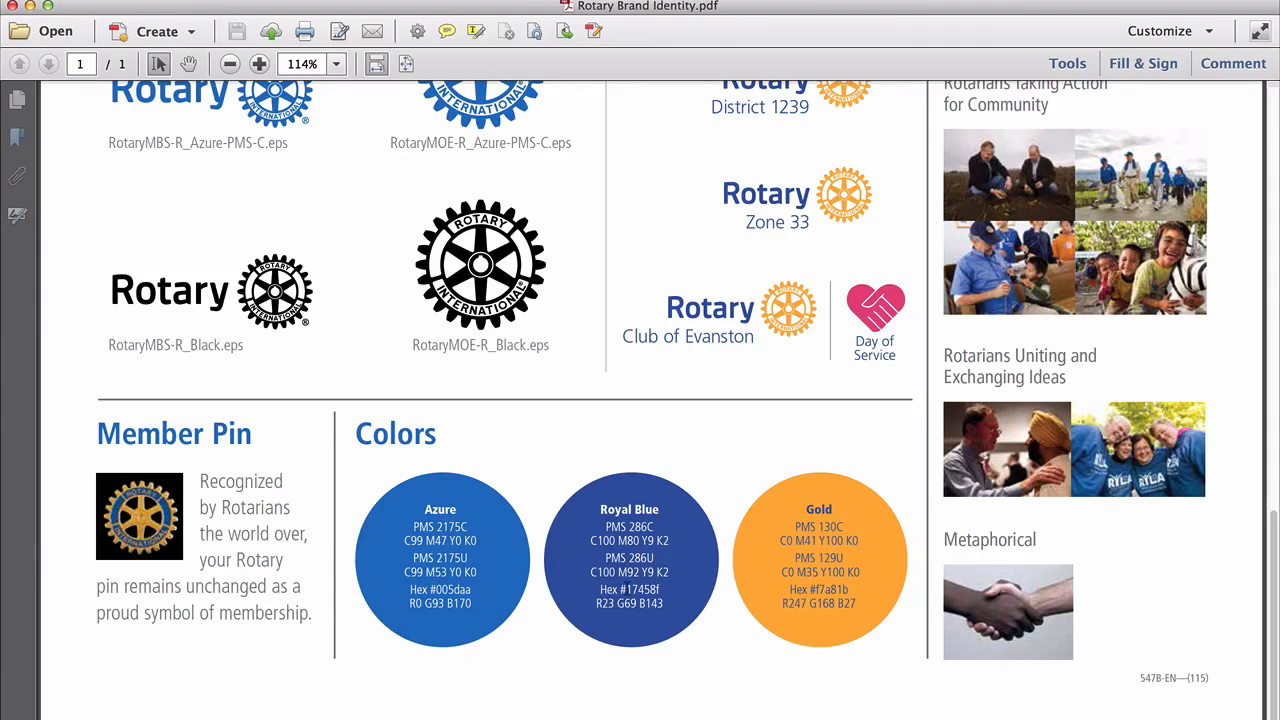
drag(627, 589, 659, 590)
scroll(739, 508, up, 5)
scroll(739, 505, up, 3)
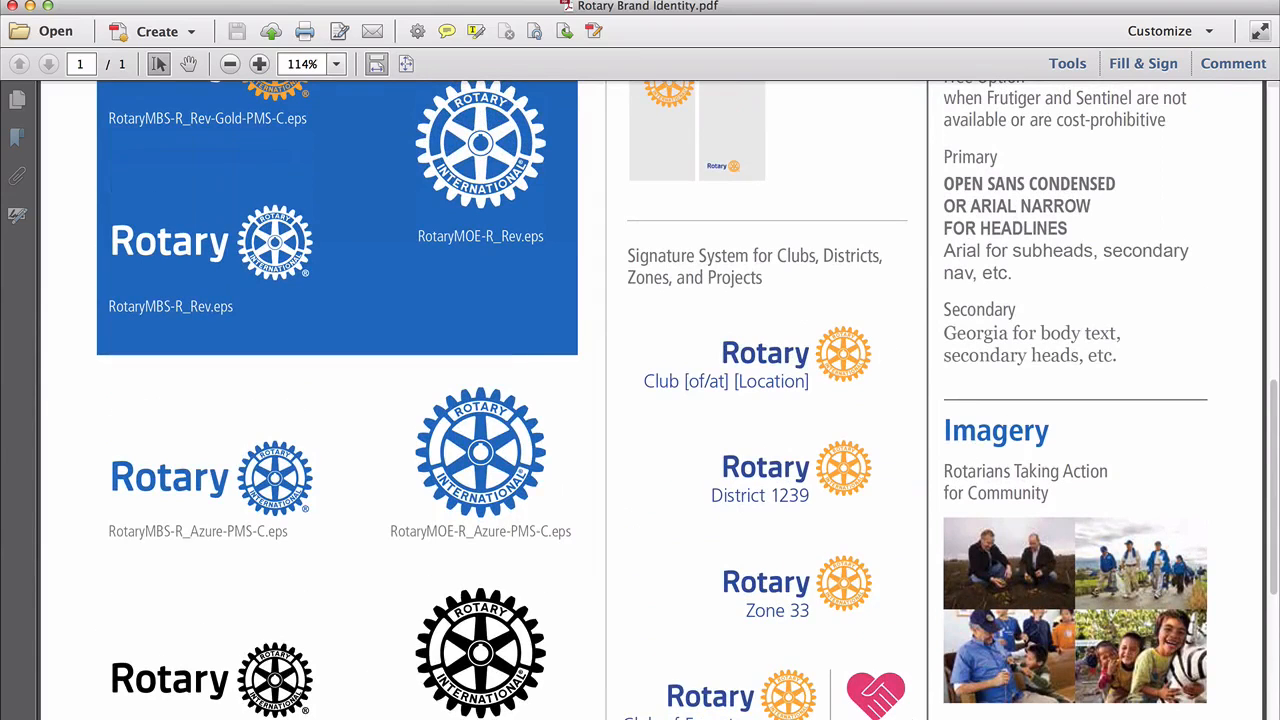
Switch to the Google Fonts page in Safari and check the open sans search results for Open Sans Condensed.
key(super+Tab)
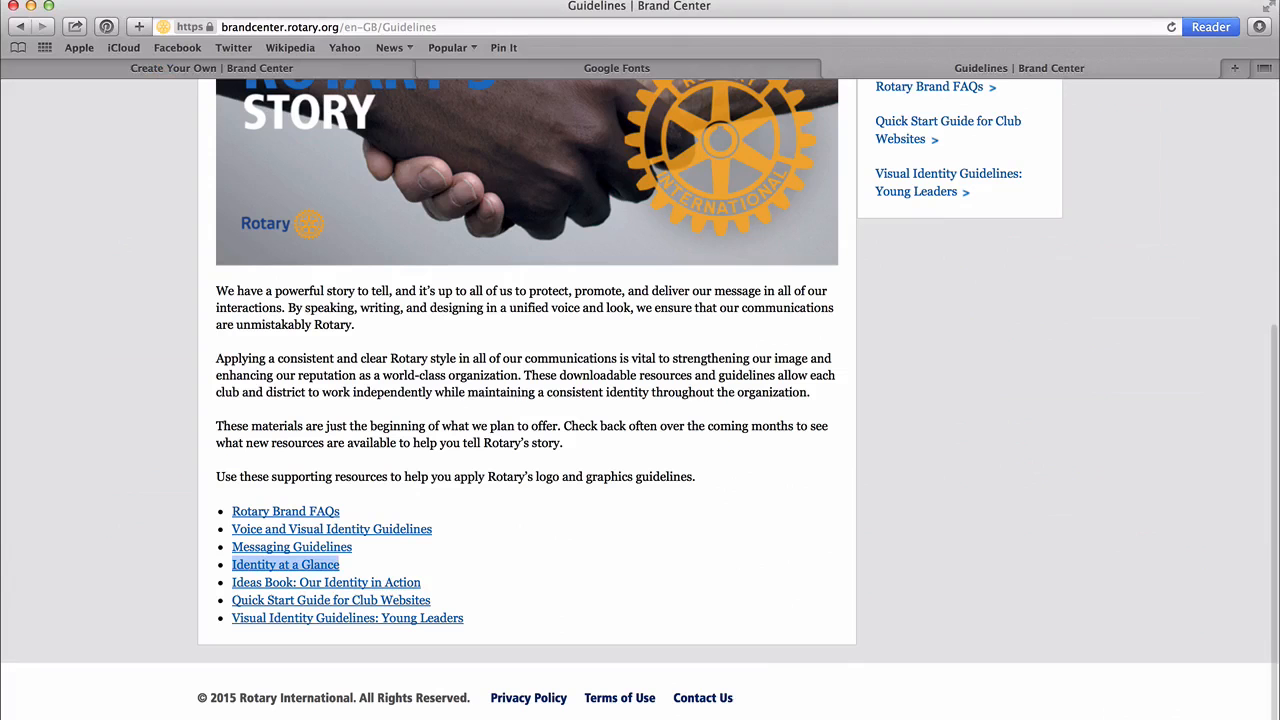
click(564, 67)
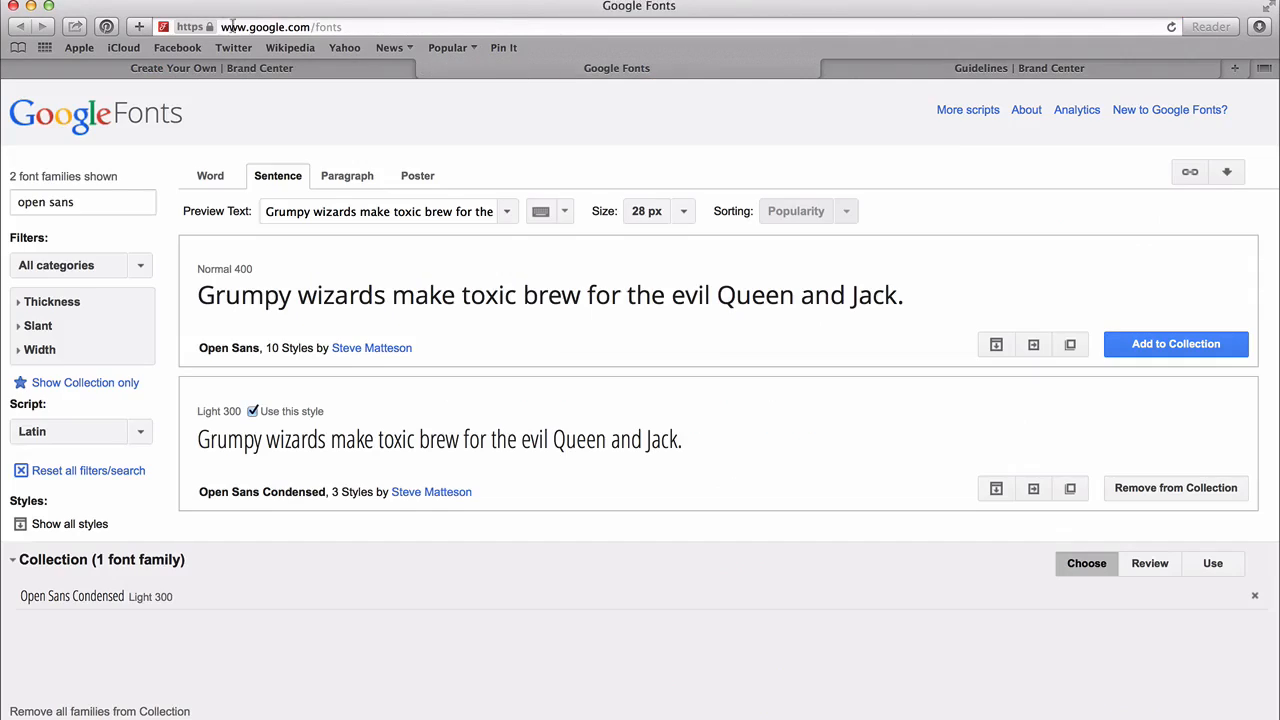
click(362, 27)
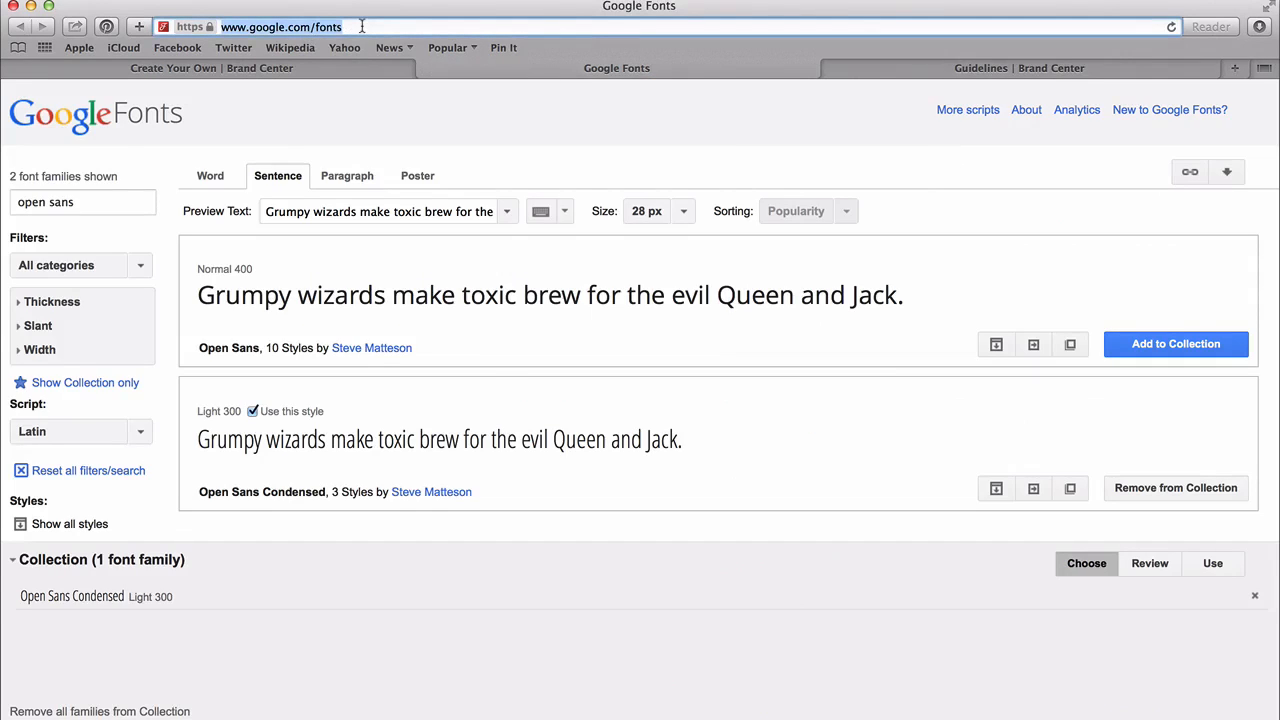
click(87, 200)
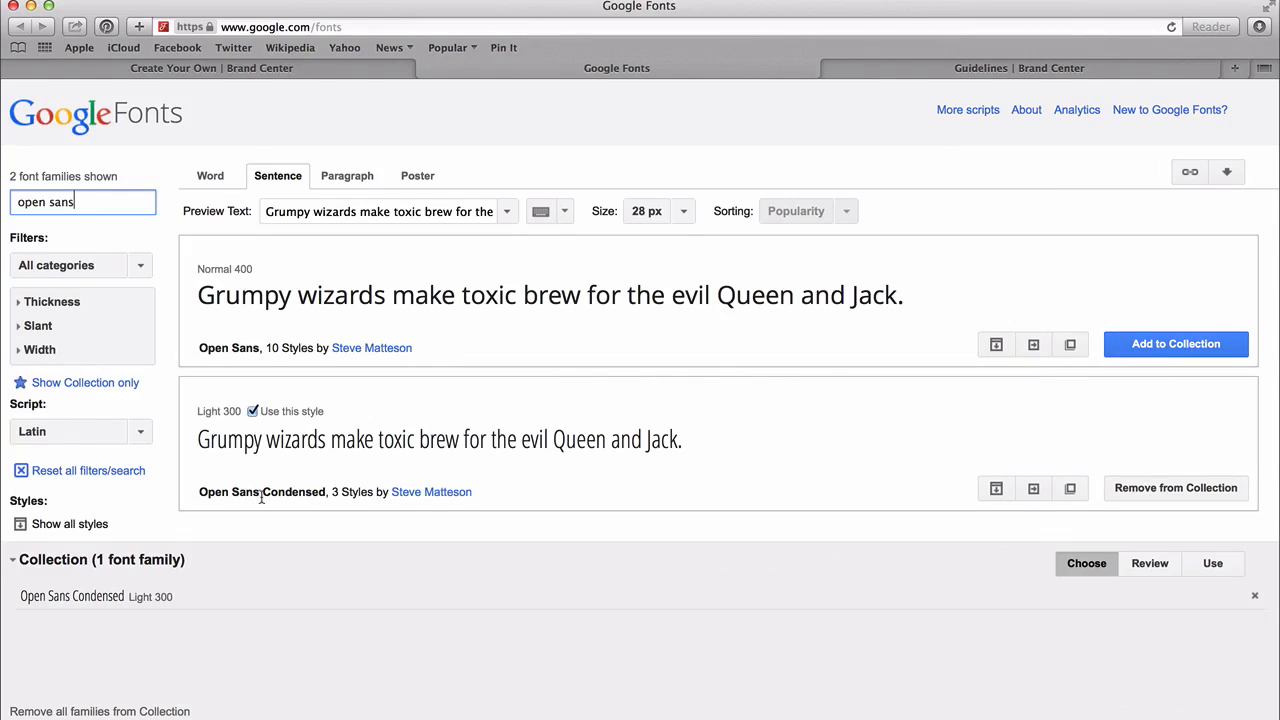
drag(262, 493, 326, 492)
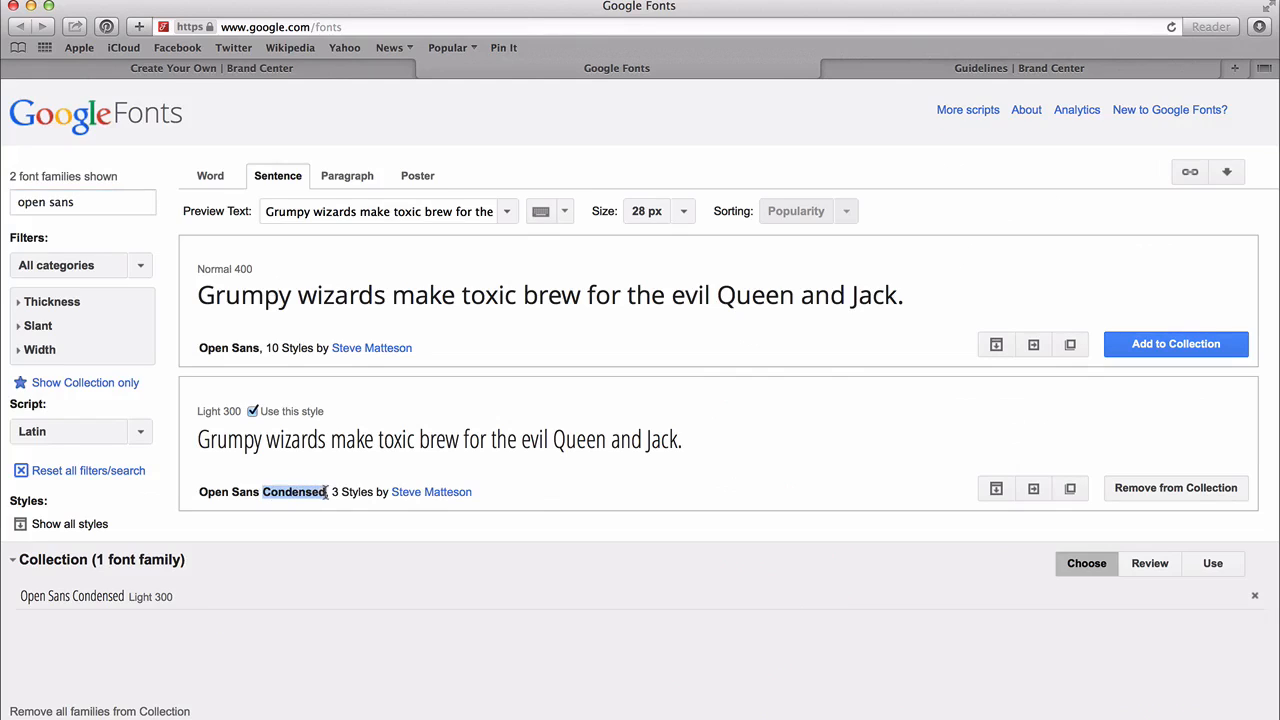
click(540, 490)
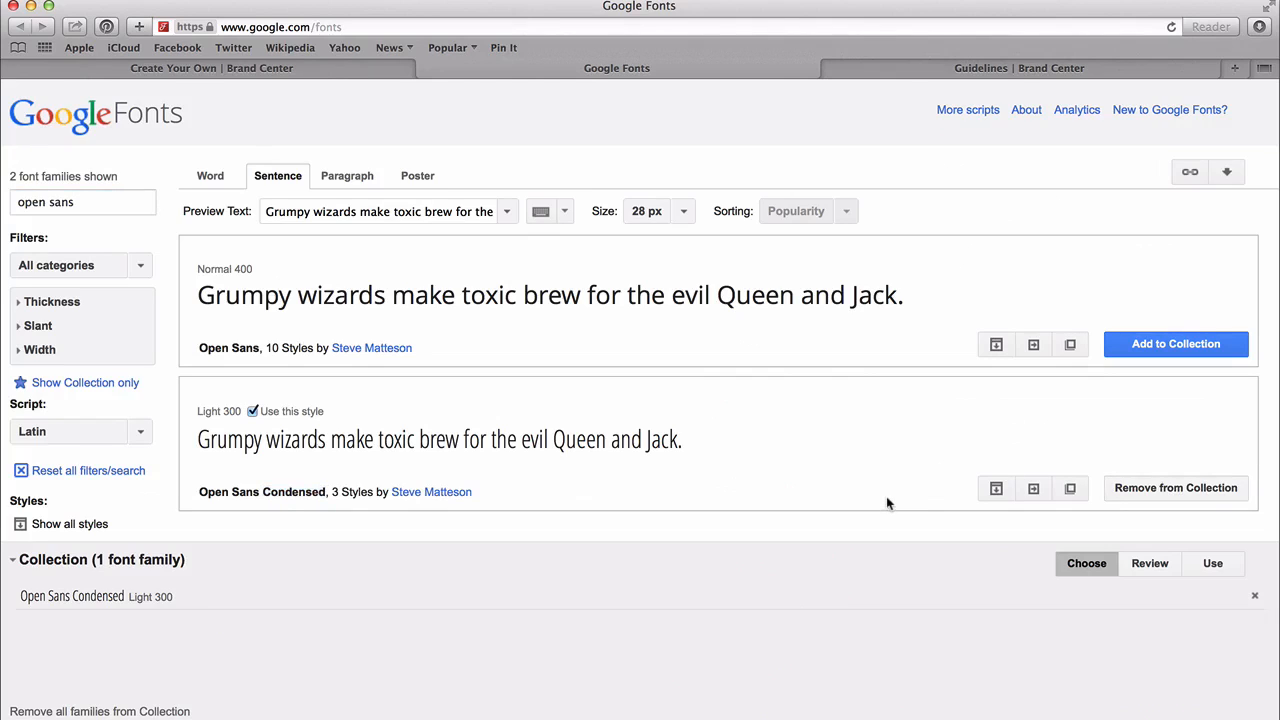
Download the font collection's zip file as Google Font Open Sans into the 0 Rotary Social Media Training folder.
click(1227, 176)
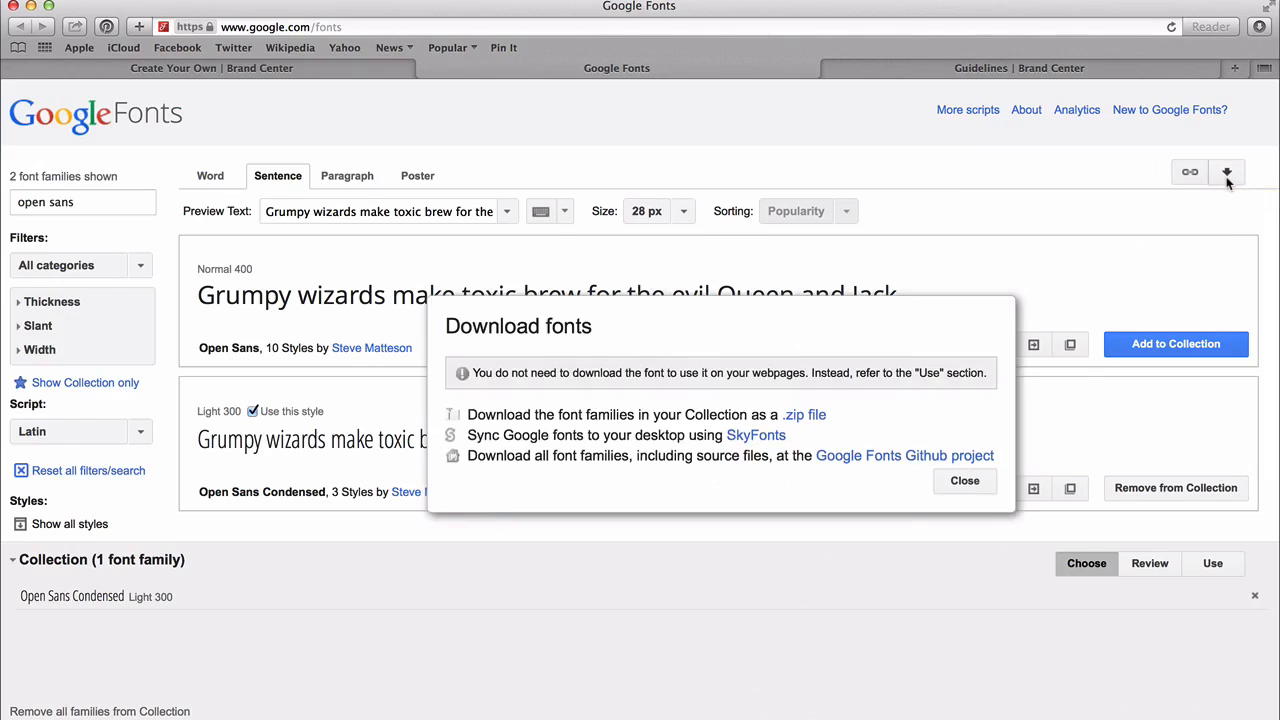
right_click(807, 425)
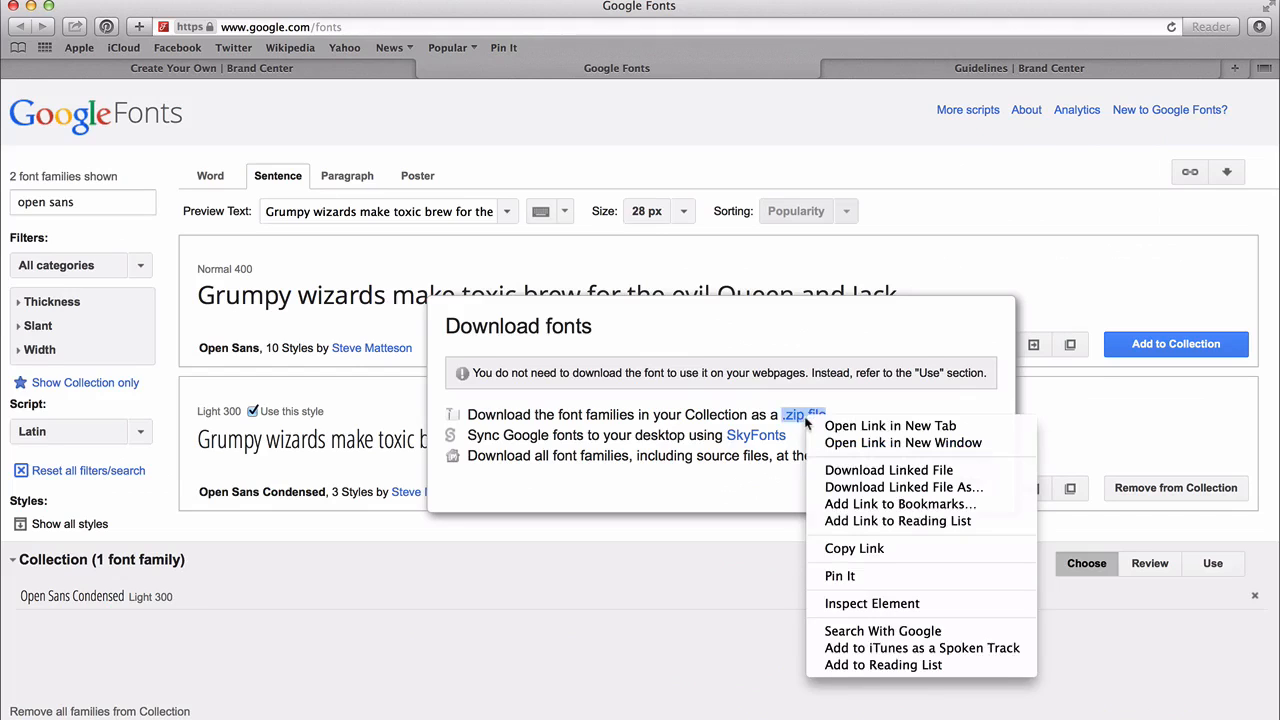
click(857, 488)
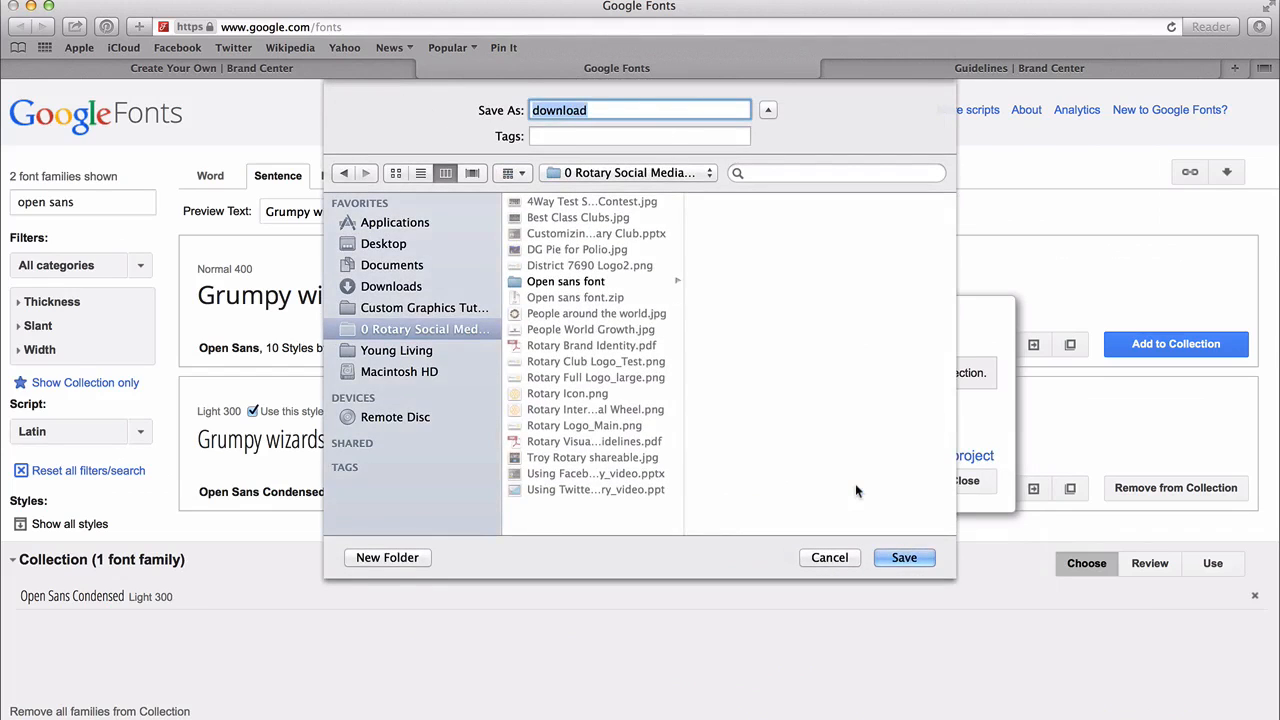
text(Google Font Open Sans)
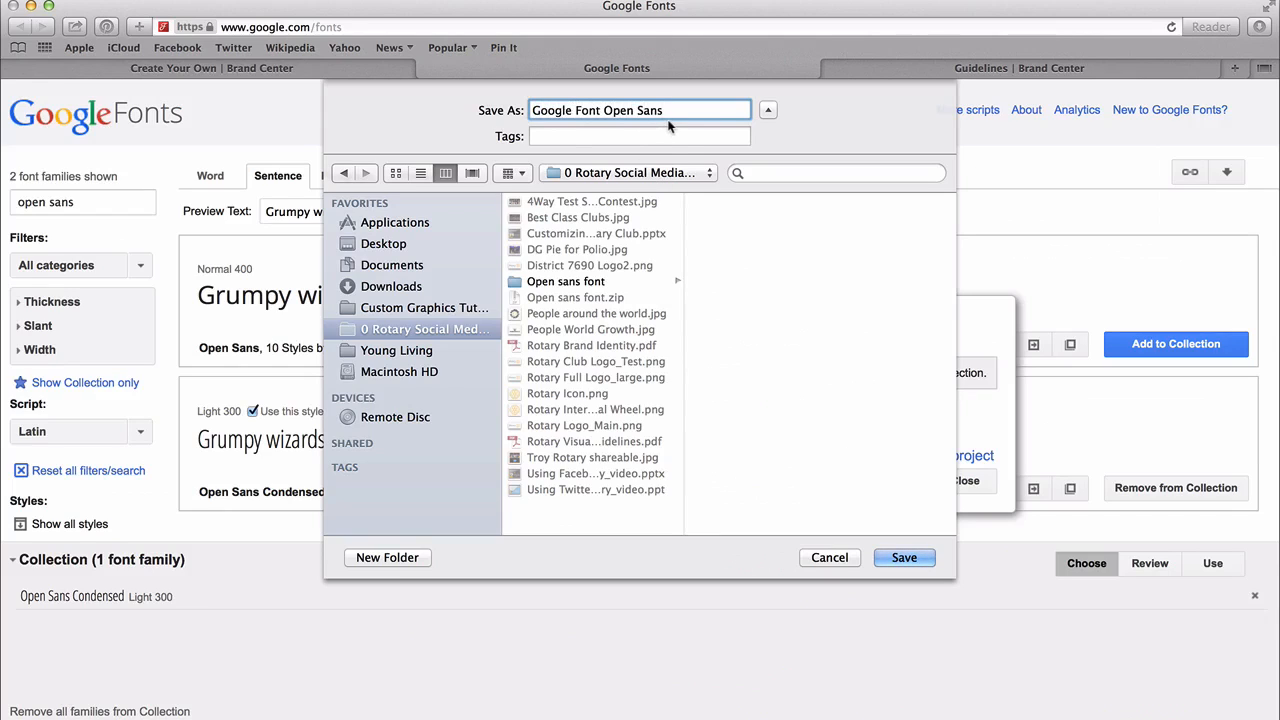
click(890, 559)
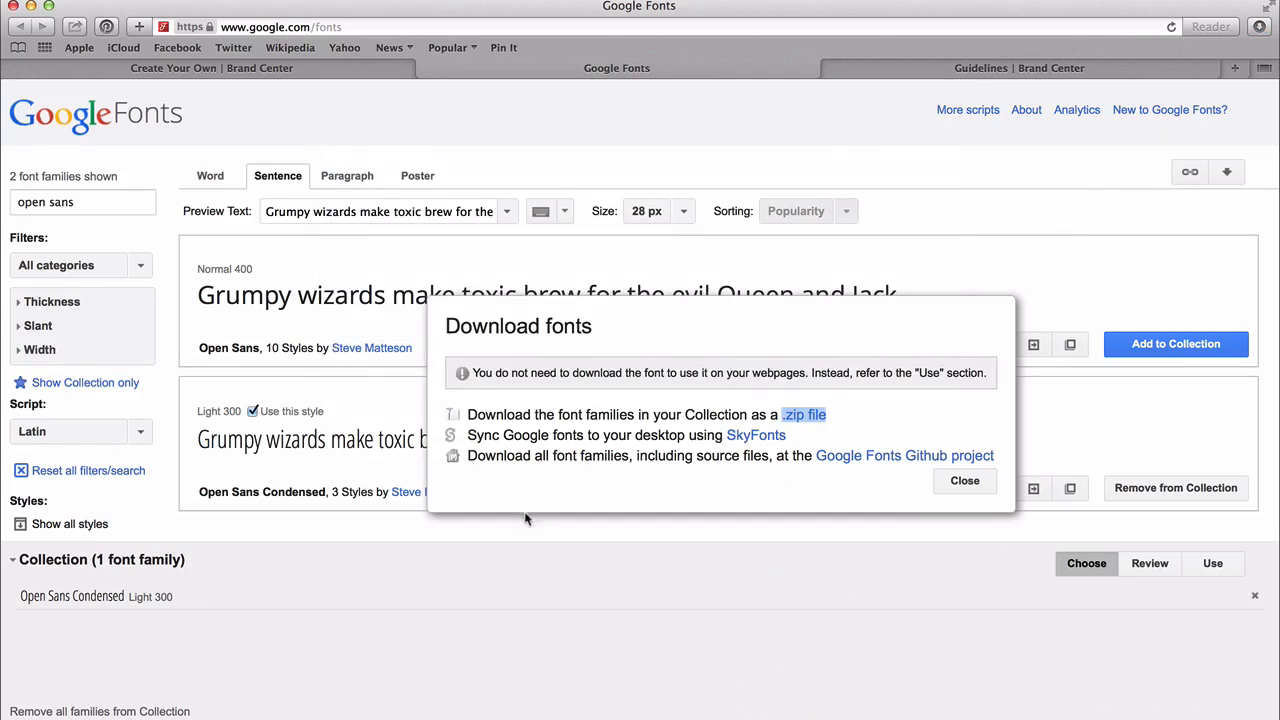
Open the 0 Rotary Social Media Training folder in Finder and unzip Google Font Open Sans.zip.
click(350, 718)
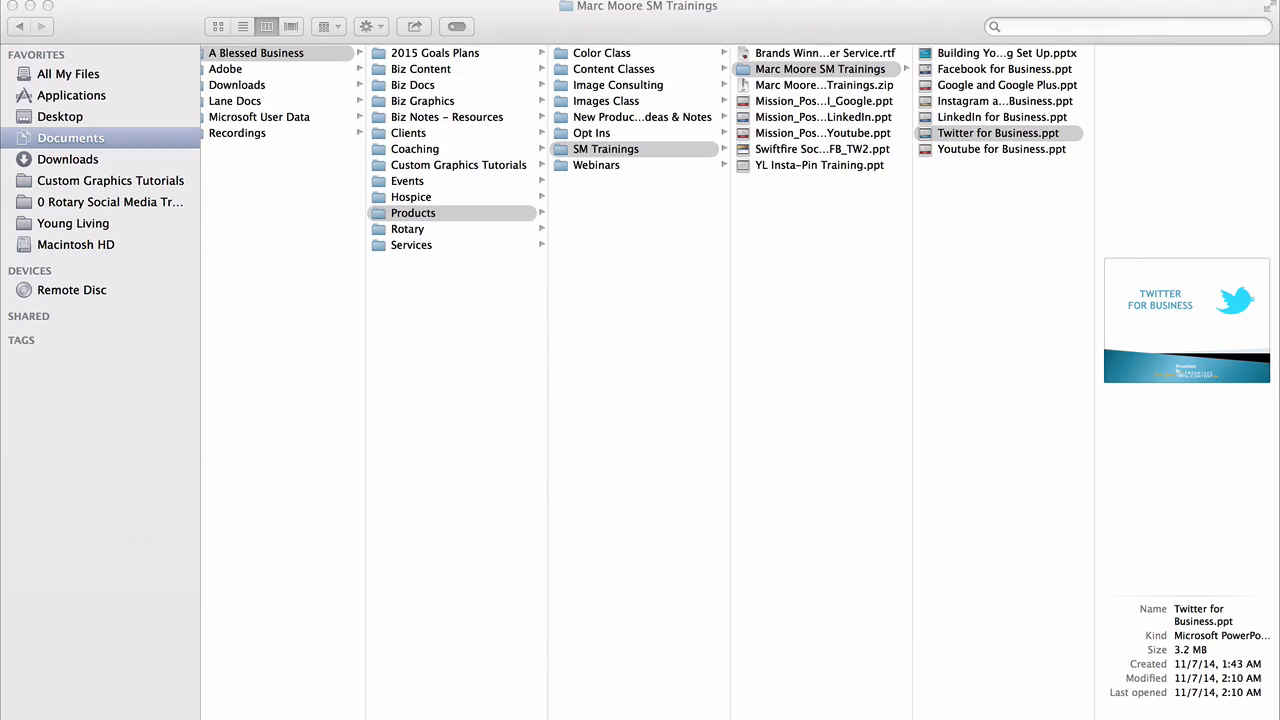
click(72, 203)
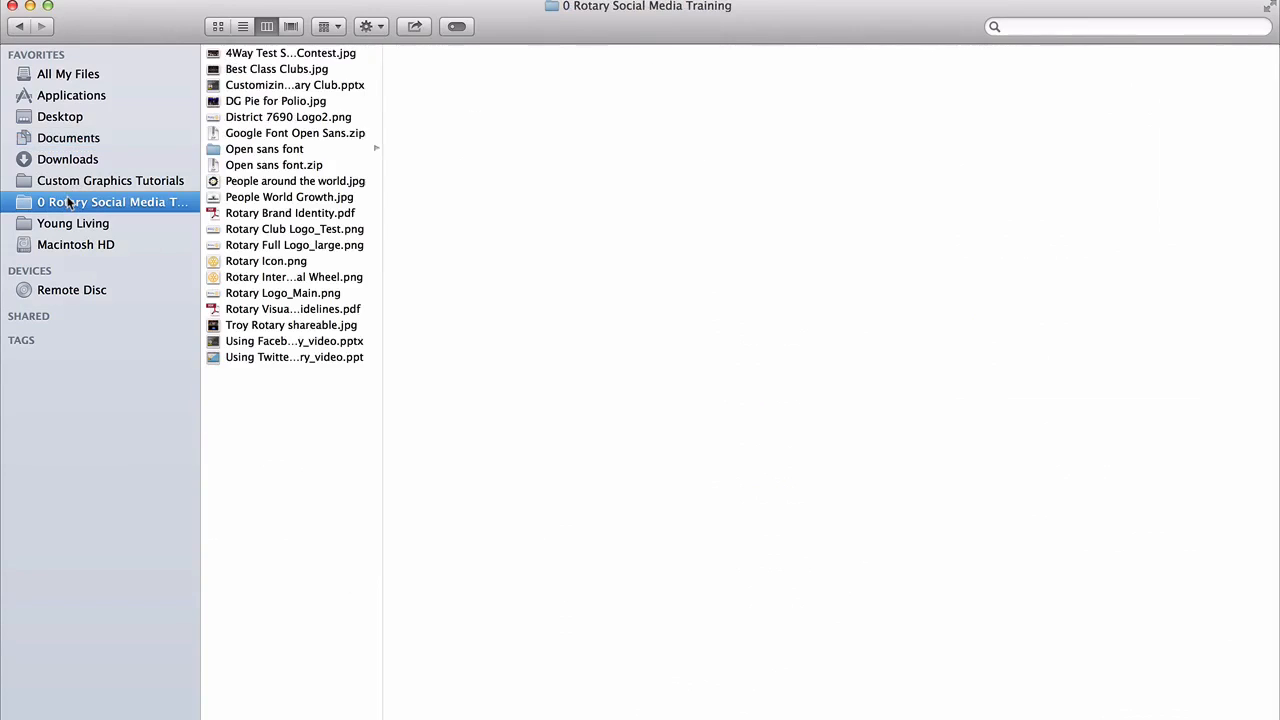
click(252, 136)
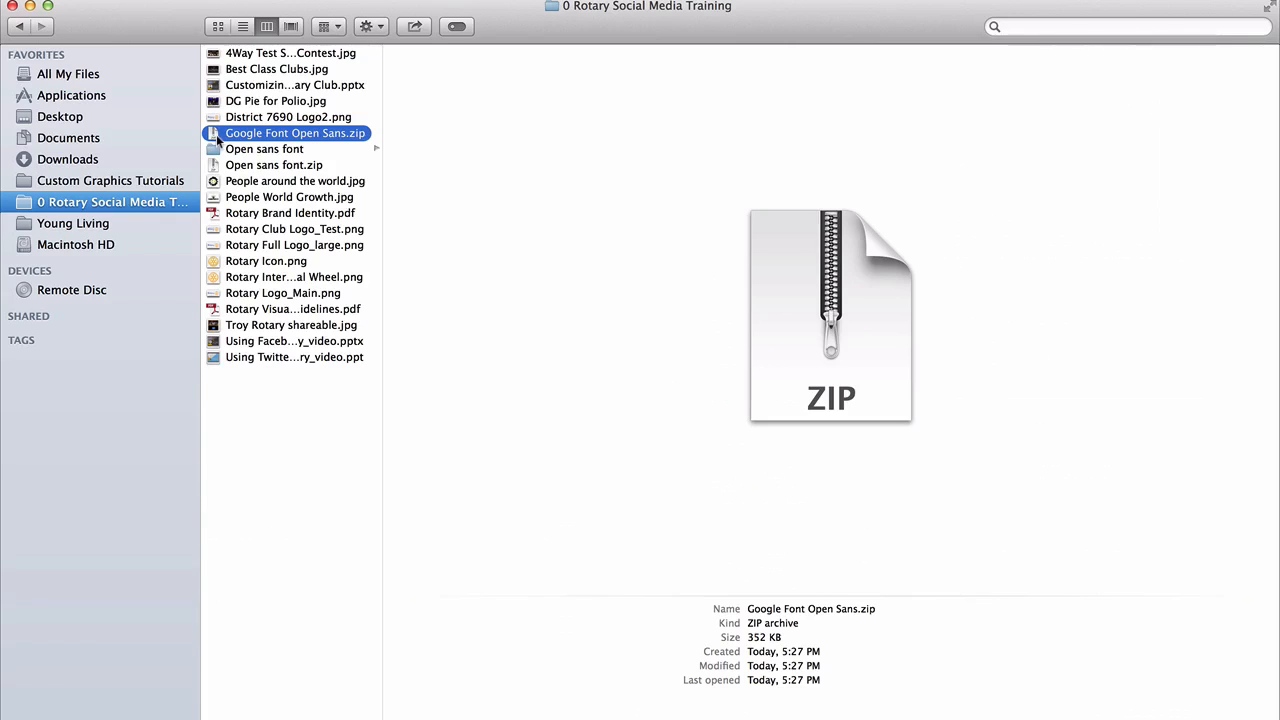
double_click(216, 138)
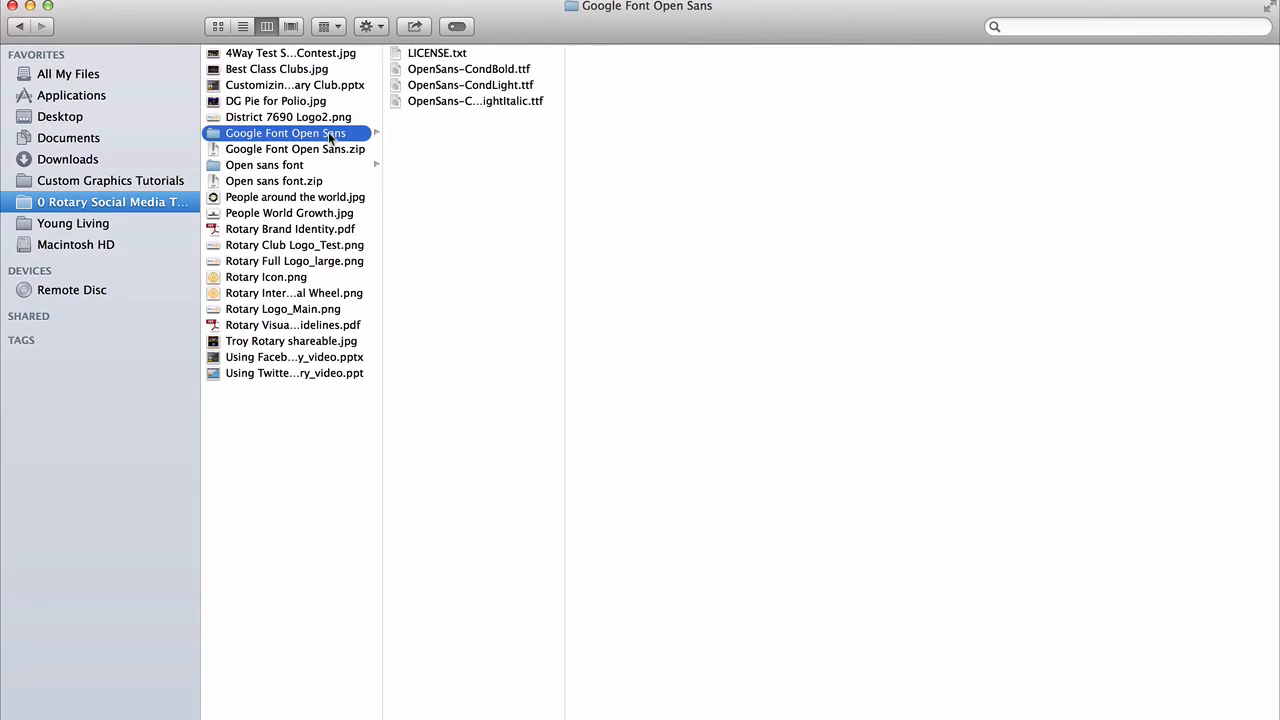
Preview OpenSans-CondLight.ttf in its font installation window and close the window without installing the font.
click(452, 89)
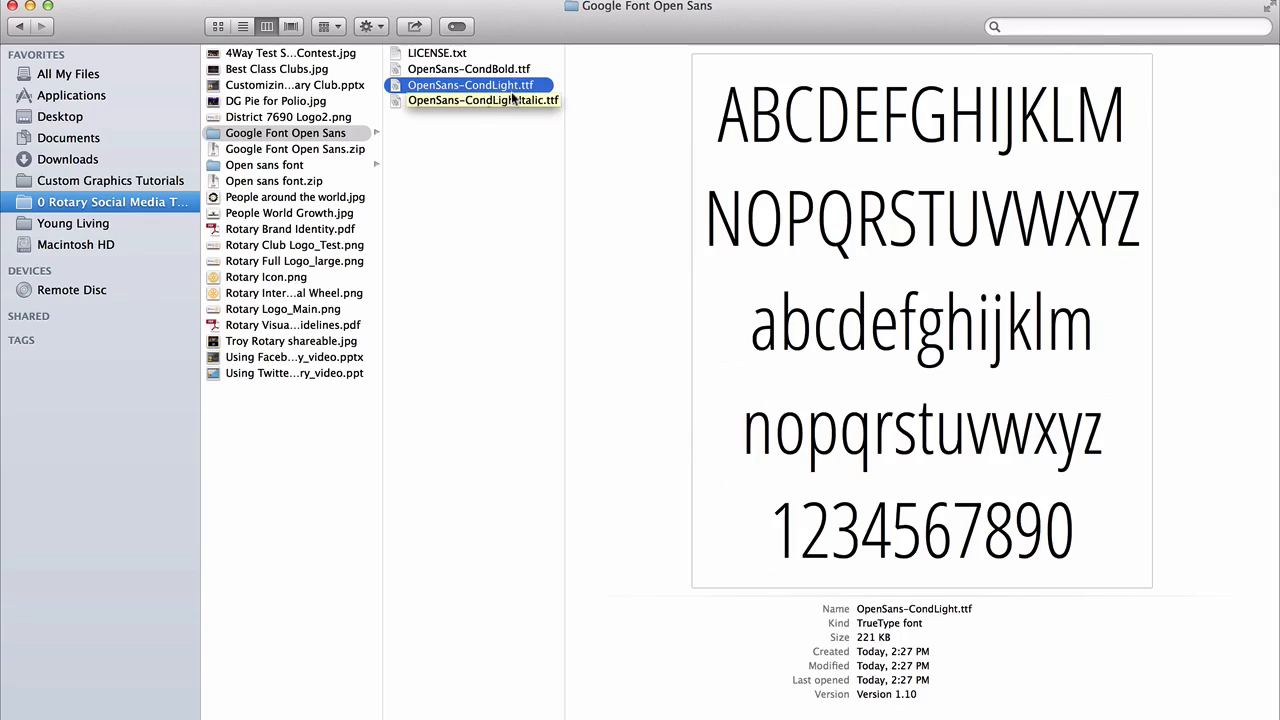
double_click(395, 89)
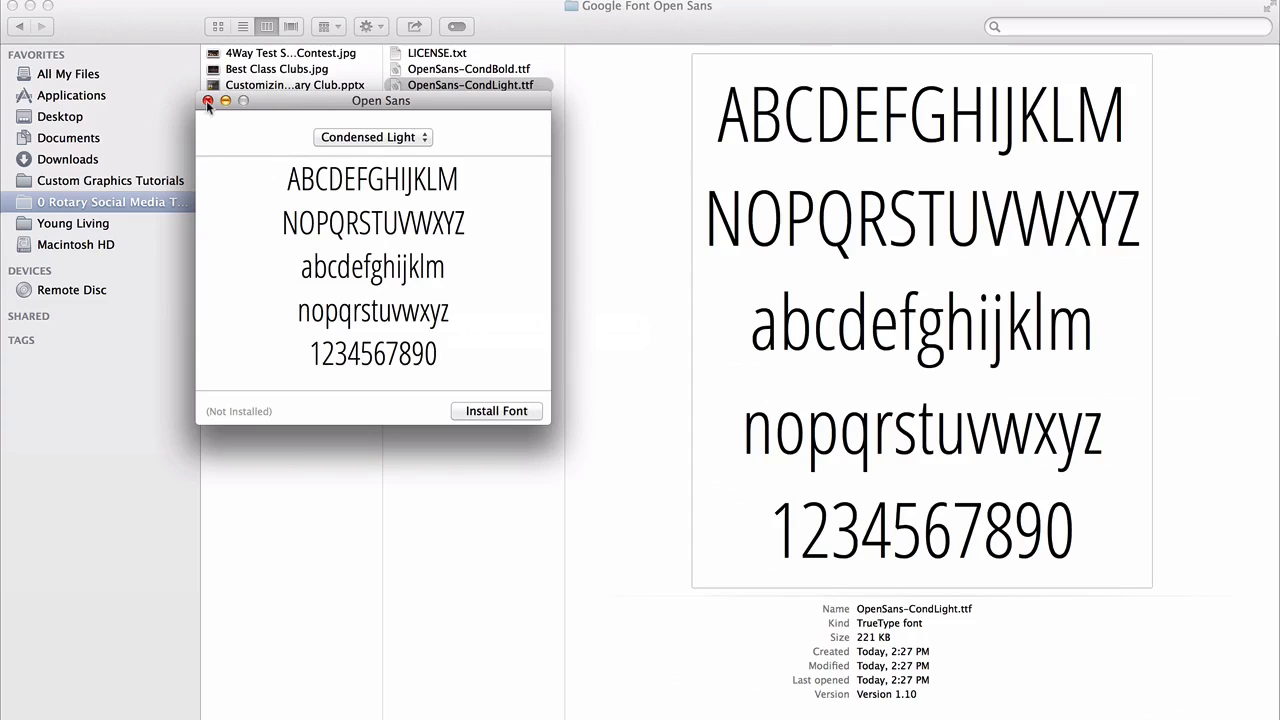
click(206, 101)
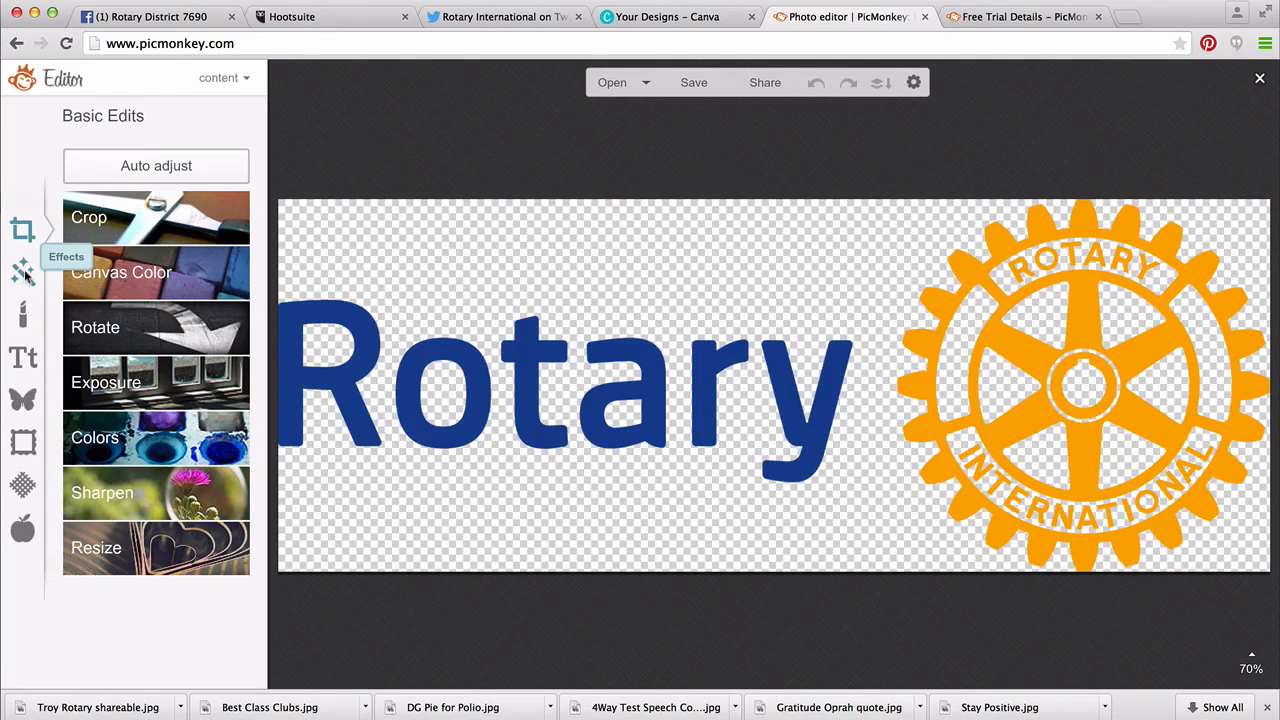
Choose the Open Sans font from your own installed fonts for adding text to the Rotary logo in PicMonkey.
click(29, 362)
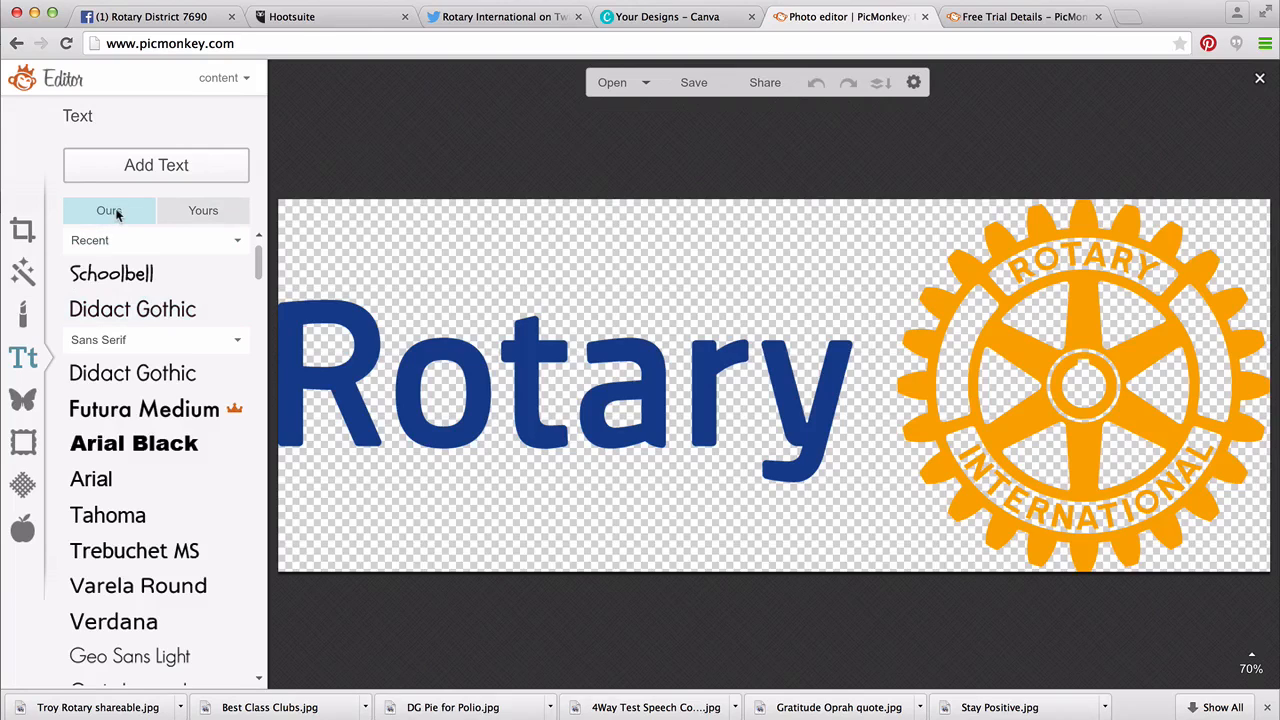
click(211, 217)
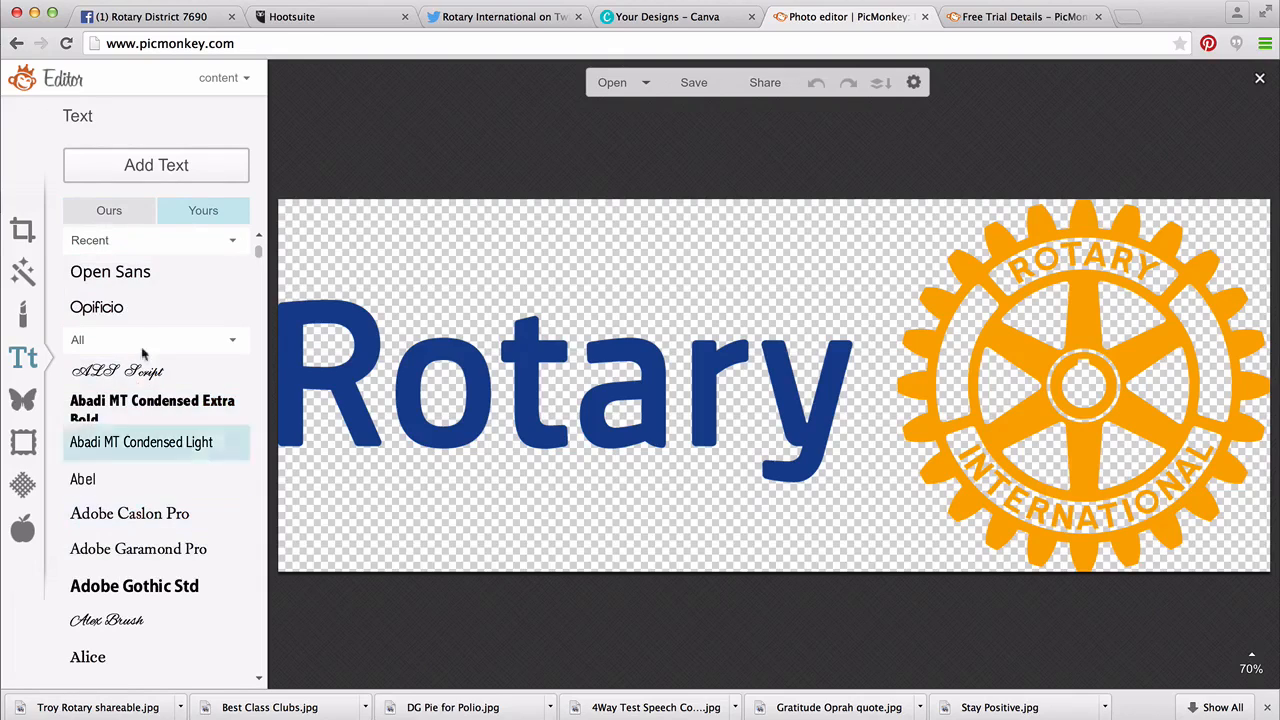
click(123, 277)
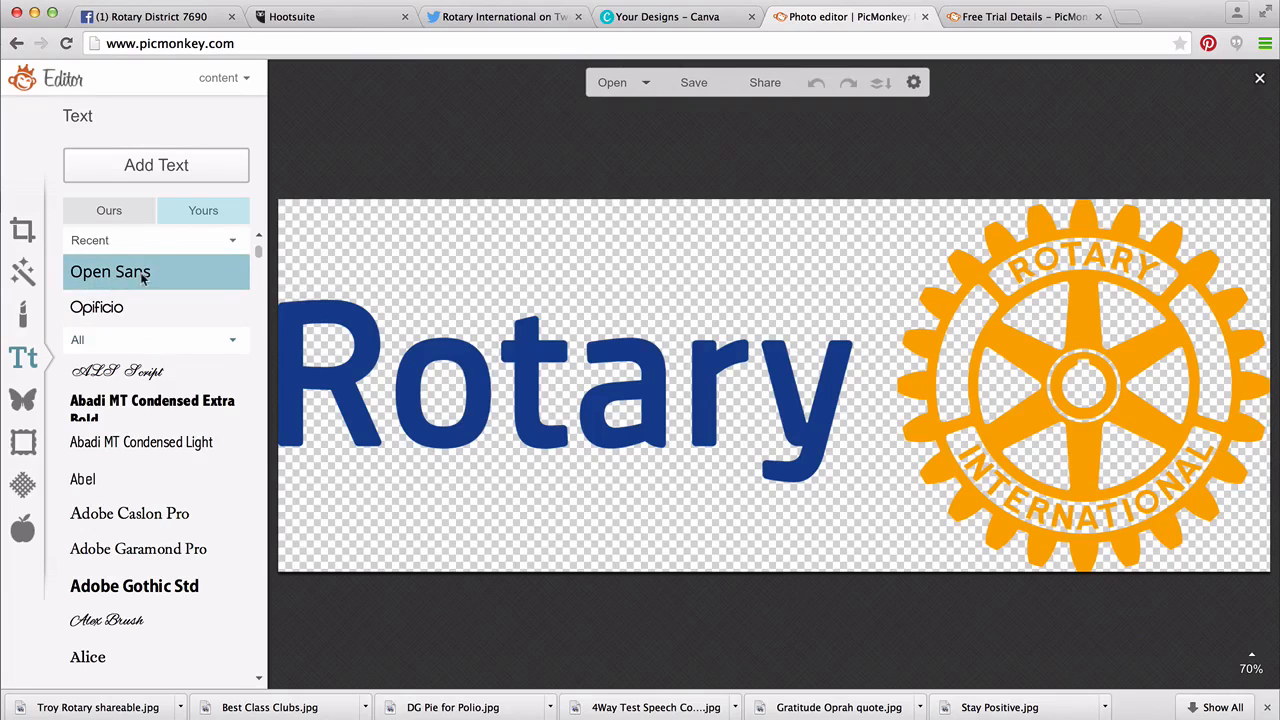
Add an Open Sans text box above the Rotary wordmark and enter "Kernersville" in it.
click(157, 170)
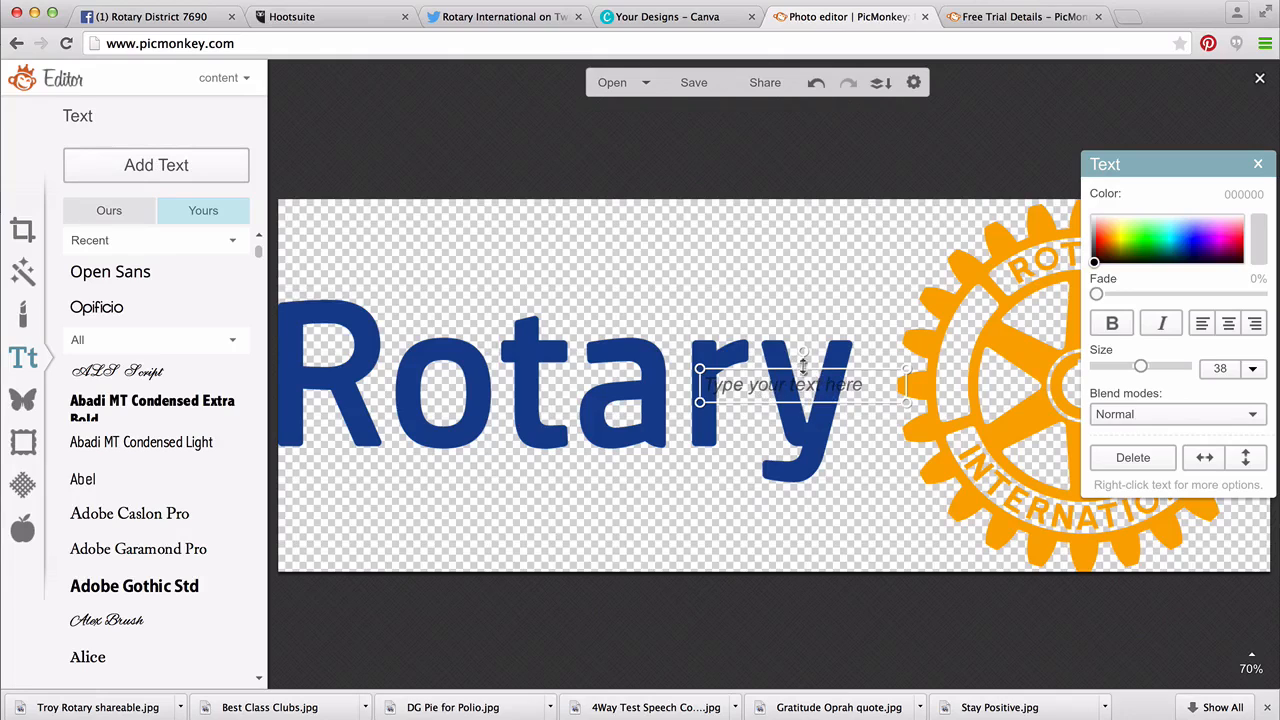
drag(778, 370, 474, 266)
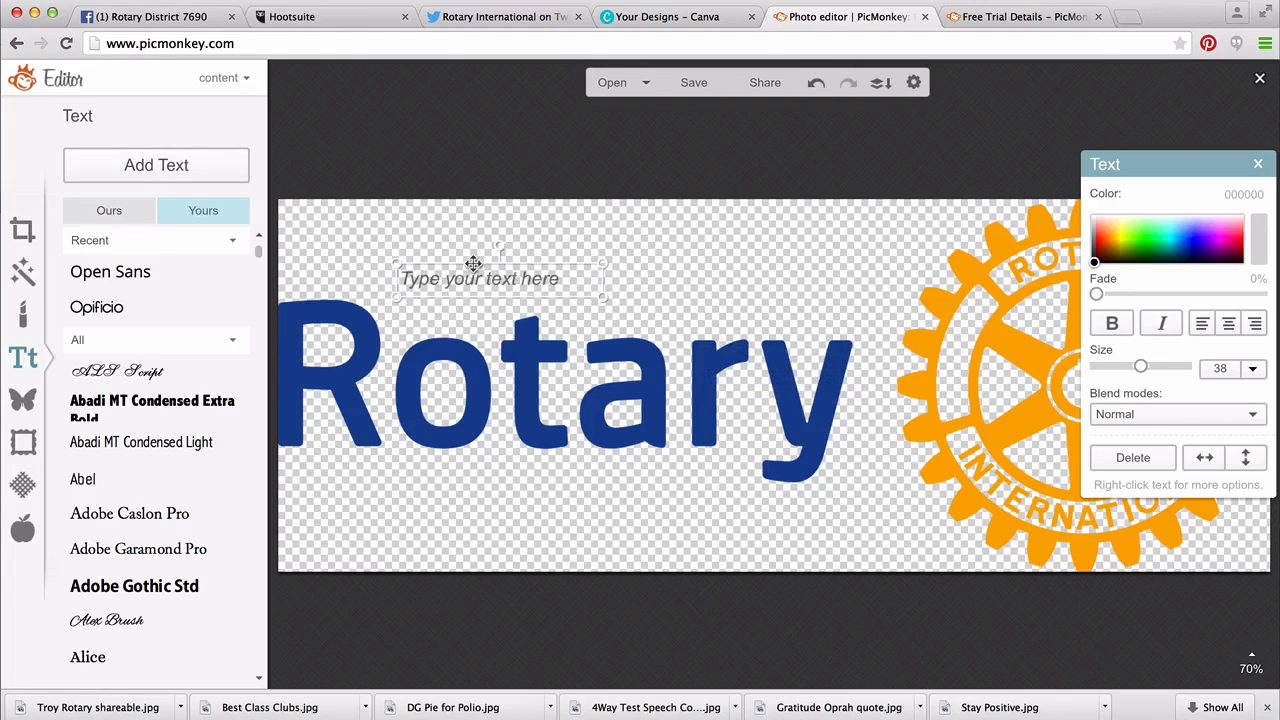
click(428, 287)
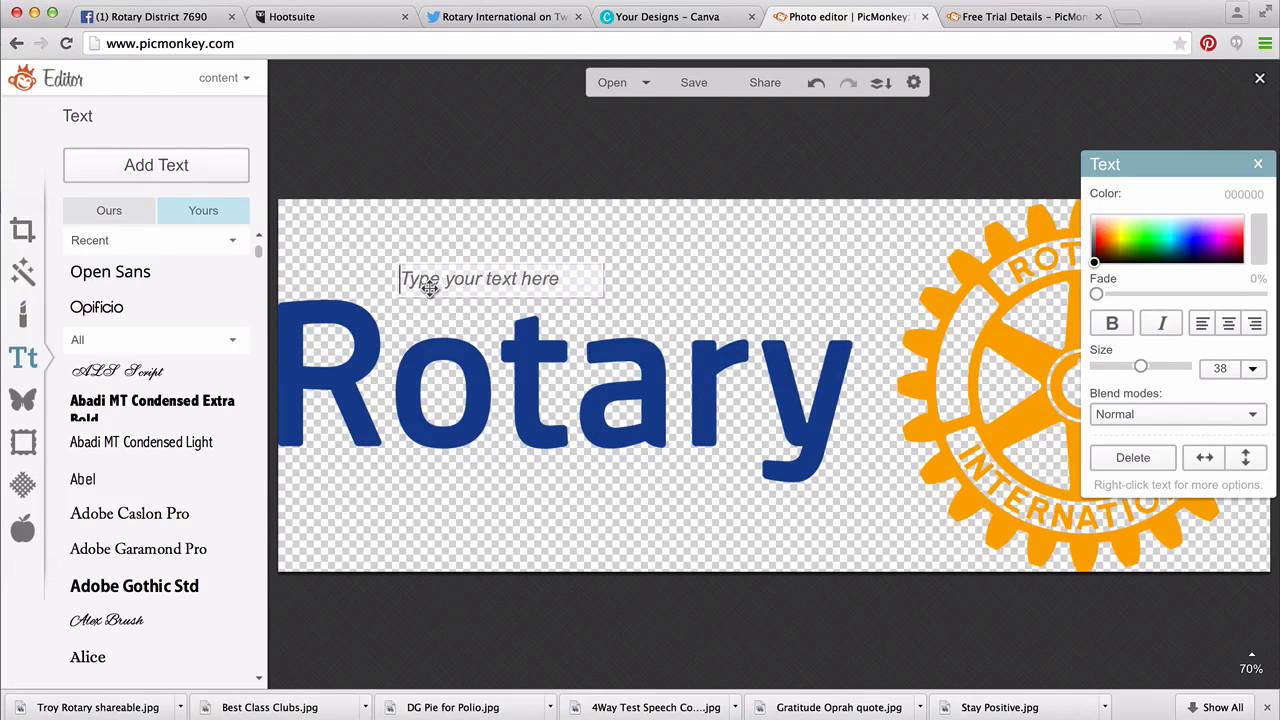
text(Kenner)
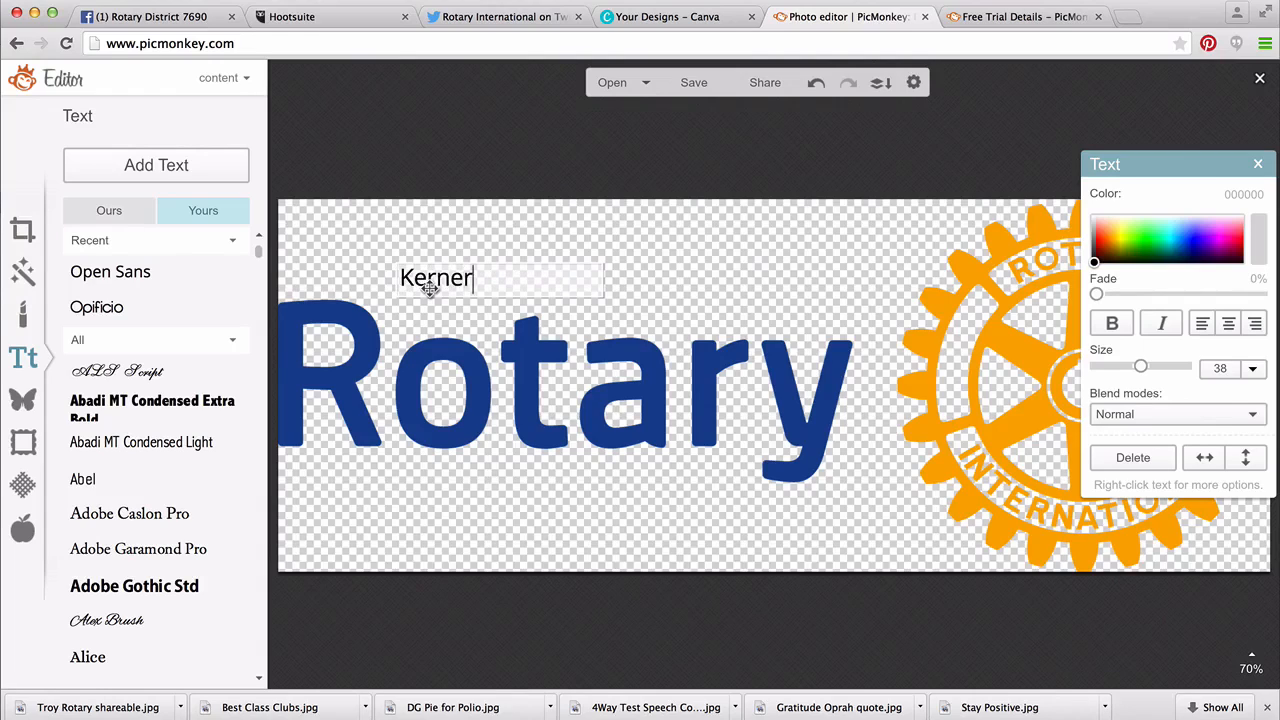
text(sville)
Enlarge "Kernersville" to size 94 and widen its text box to the end of the "y" in Rotary, keeping the name on one line.
key(super+a)
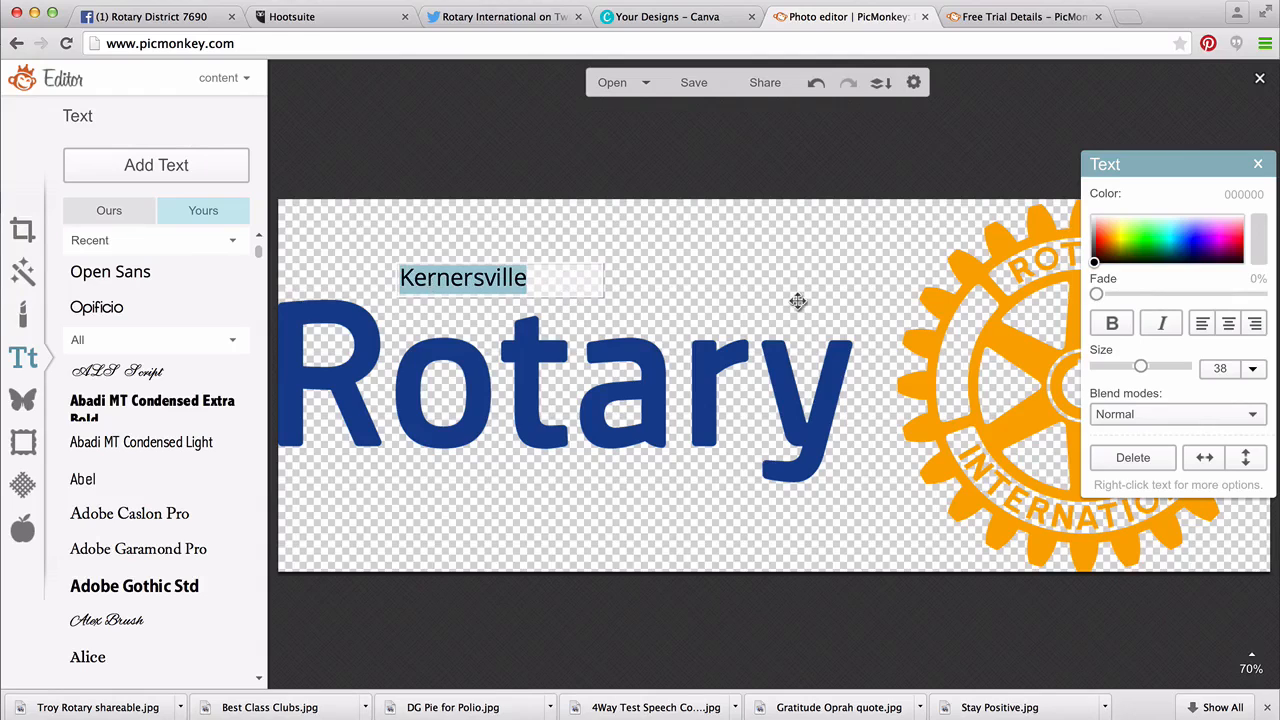
drag(1144, 372, 1173, 372)
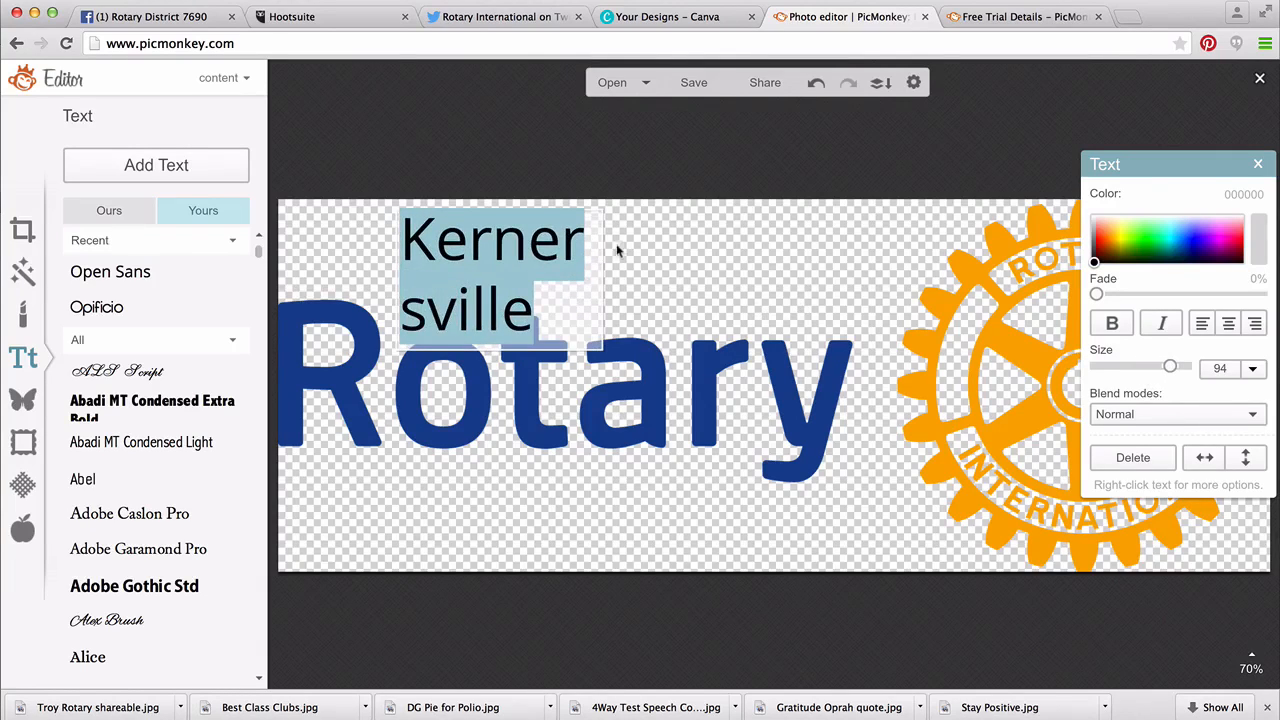
click(585, 248)
drag(603, 285, 810, 280)
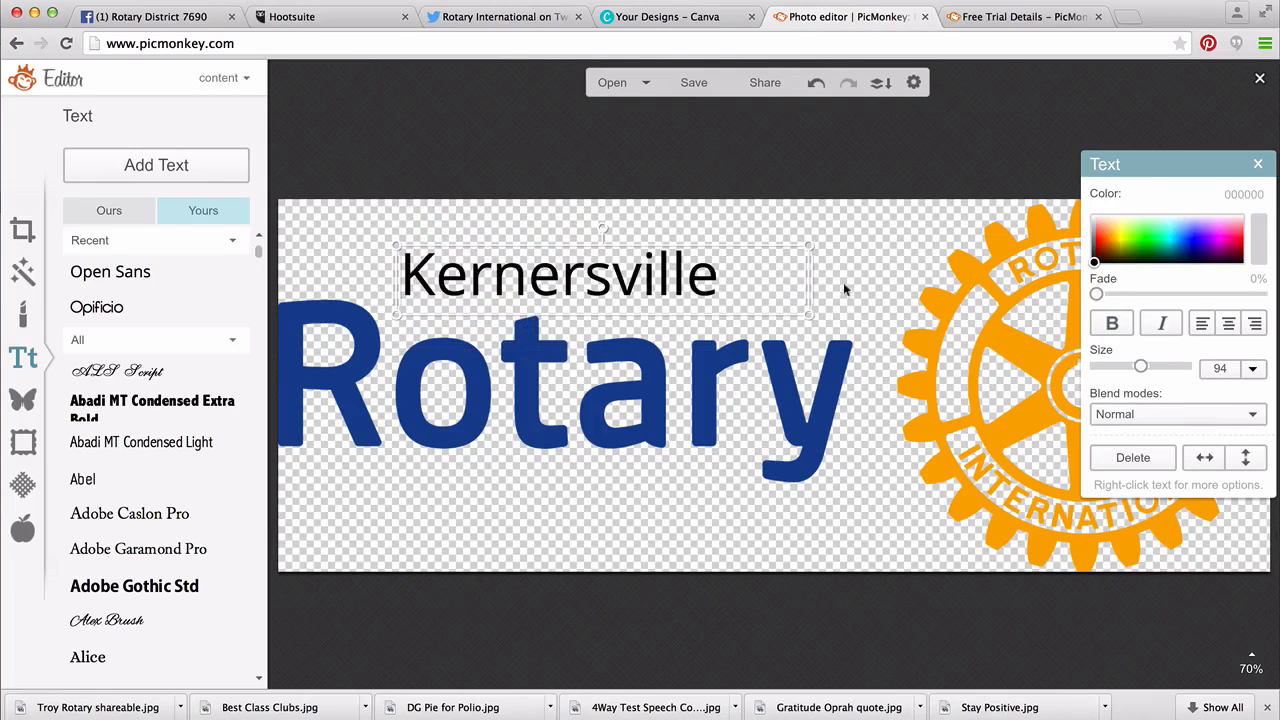
drag(809, 276, 857, 279)
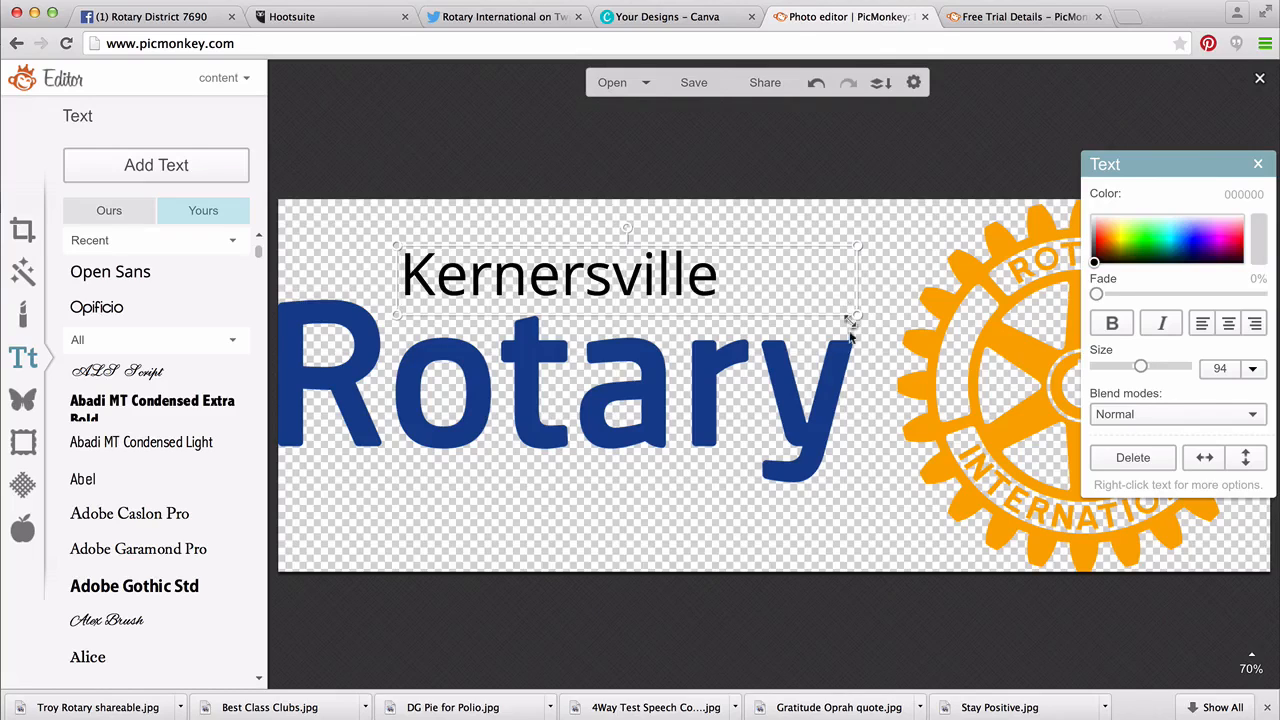
Right-align the "Kernersville" text and increase its size to 119.
click(1255, 324)
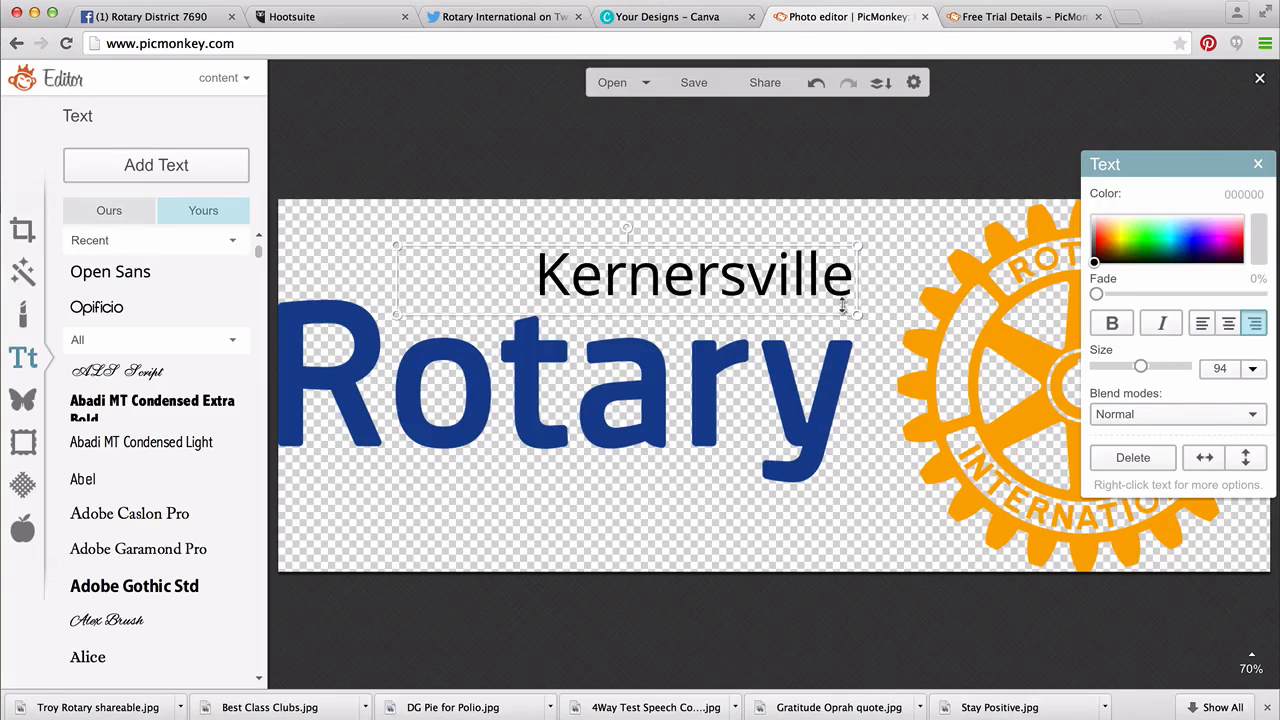
double_click(529, 277)
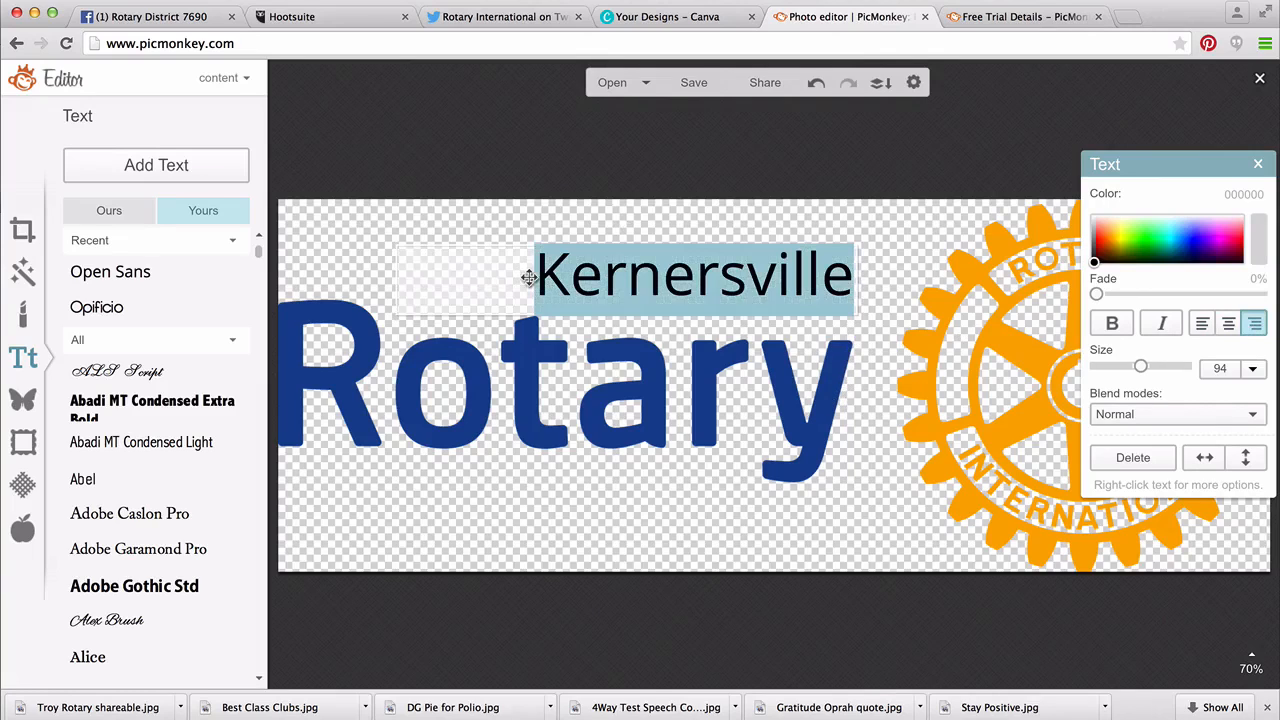
drag(1140, 367, 1148, 371)
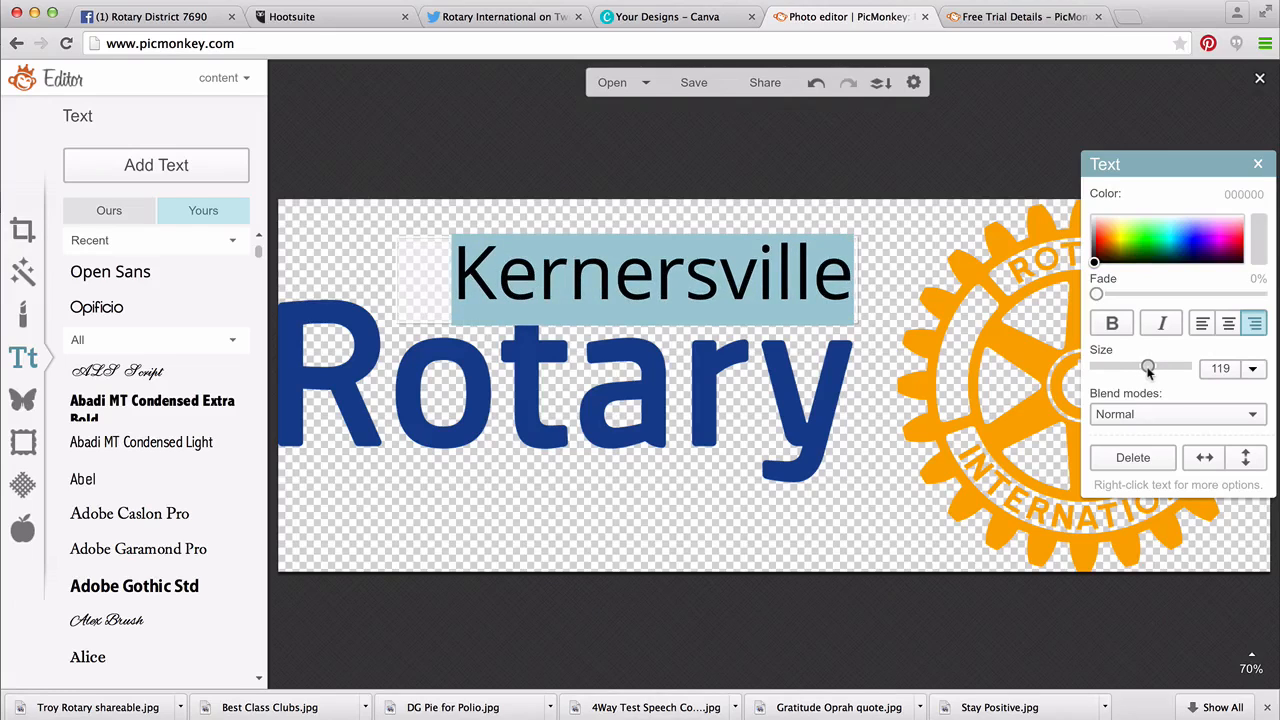
click(848, 423)
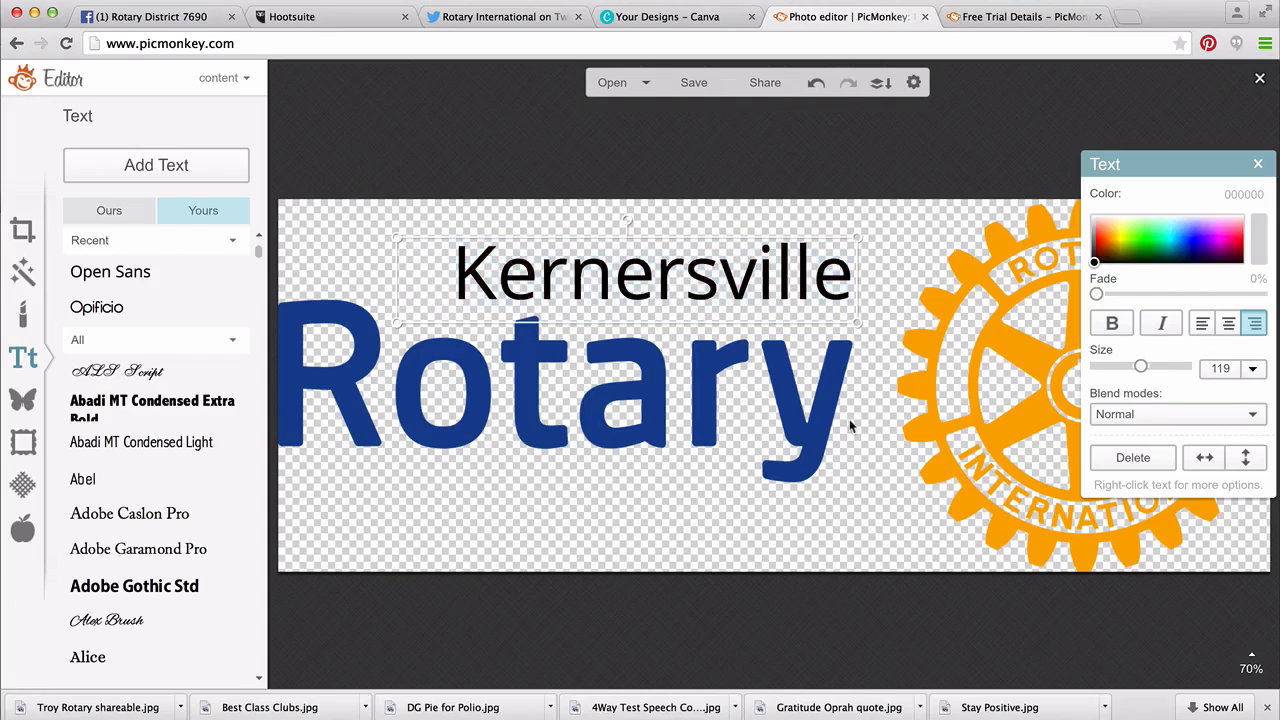
Select the "Kernersville" text, look up the Royal Blue hex code in Rotary Brand Identity.pdf, and return to the PicMonkey editor.
click(447, 260)
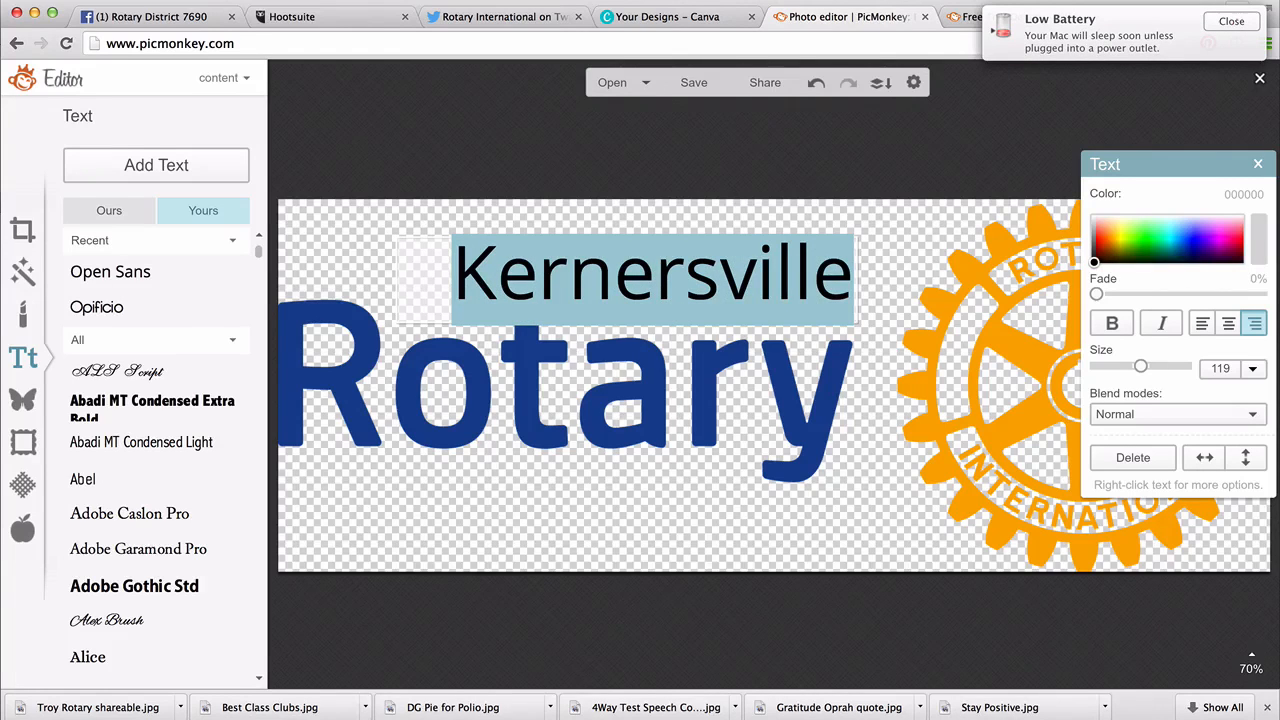
key(super+Tab)
scroll(485, 442, down, 1)
scroll(485, 442, down, 5)
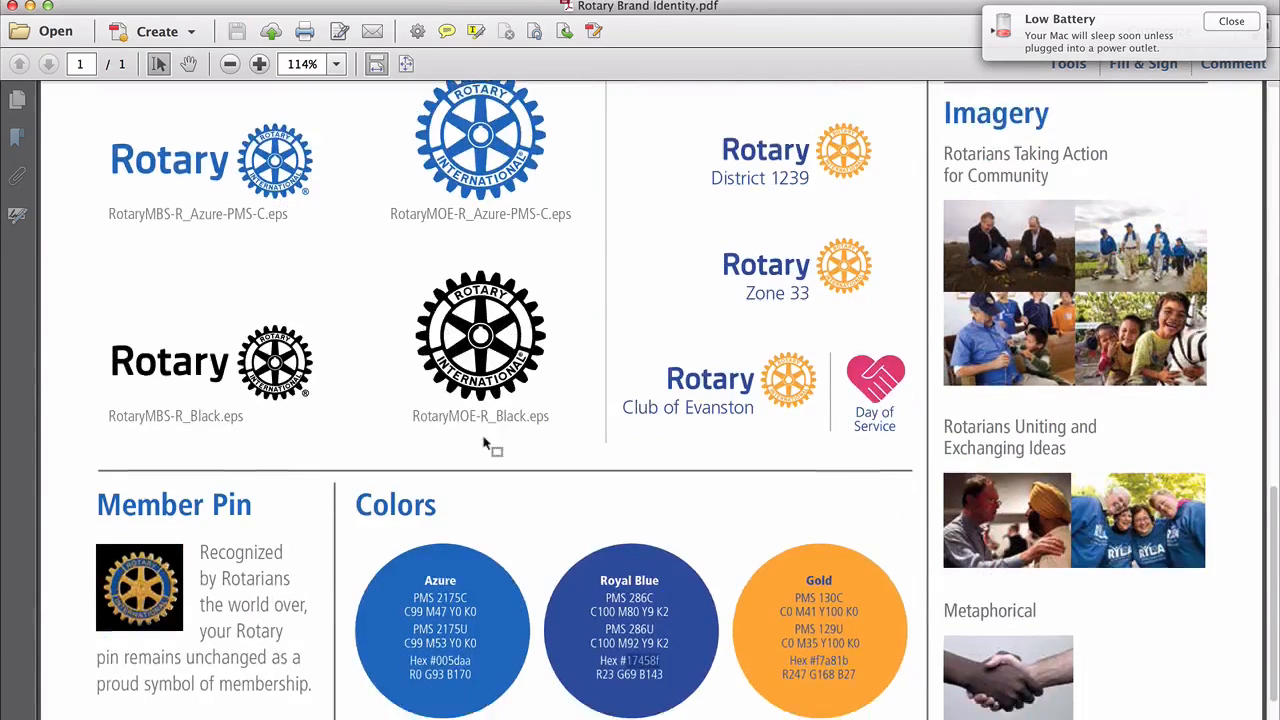
scroll(485, 442, down, 1)
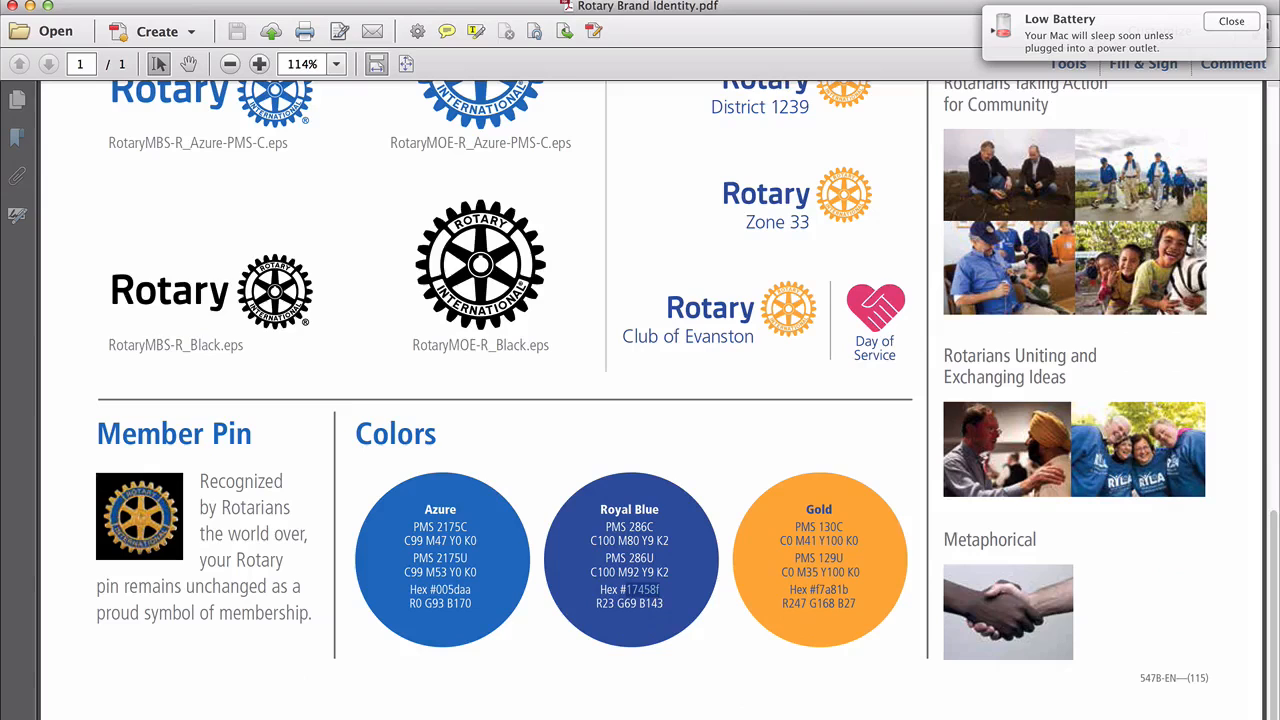
key(super+Tab)
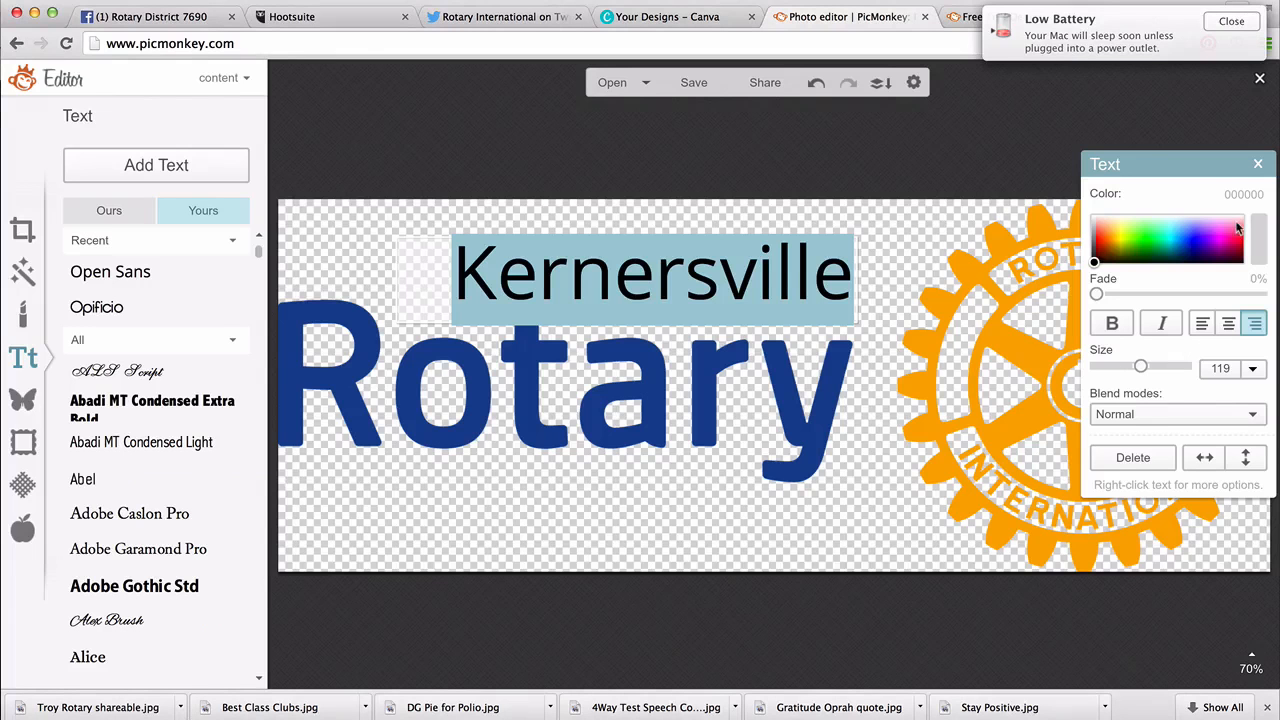
Dismiss the low battery notification and set the "Kernersville" text color to hex 17458f.
click(1233, 193)
click(1233, 193)
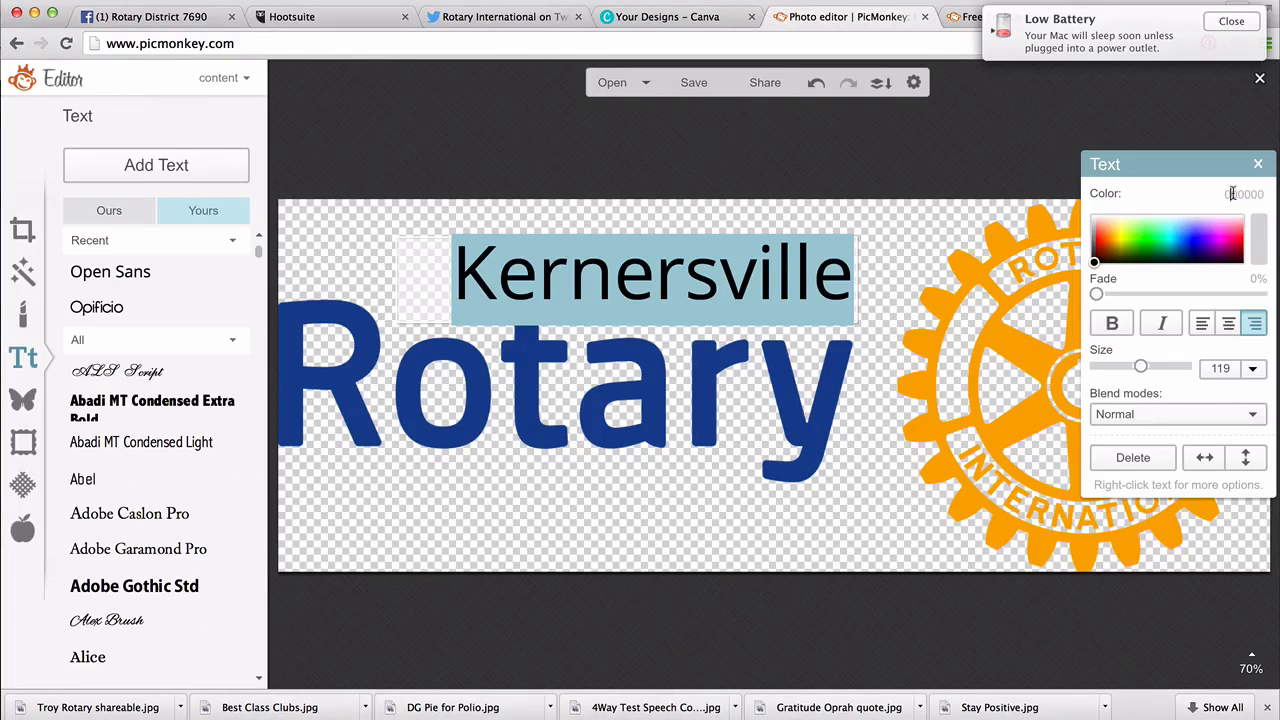
click(1233, 21)
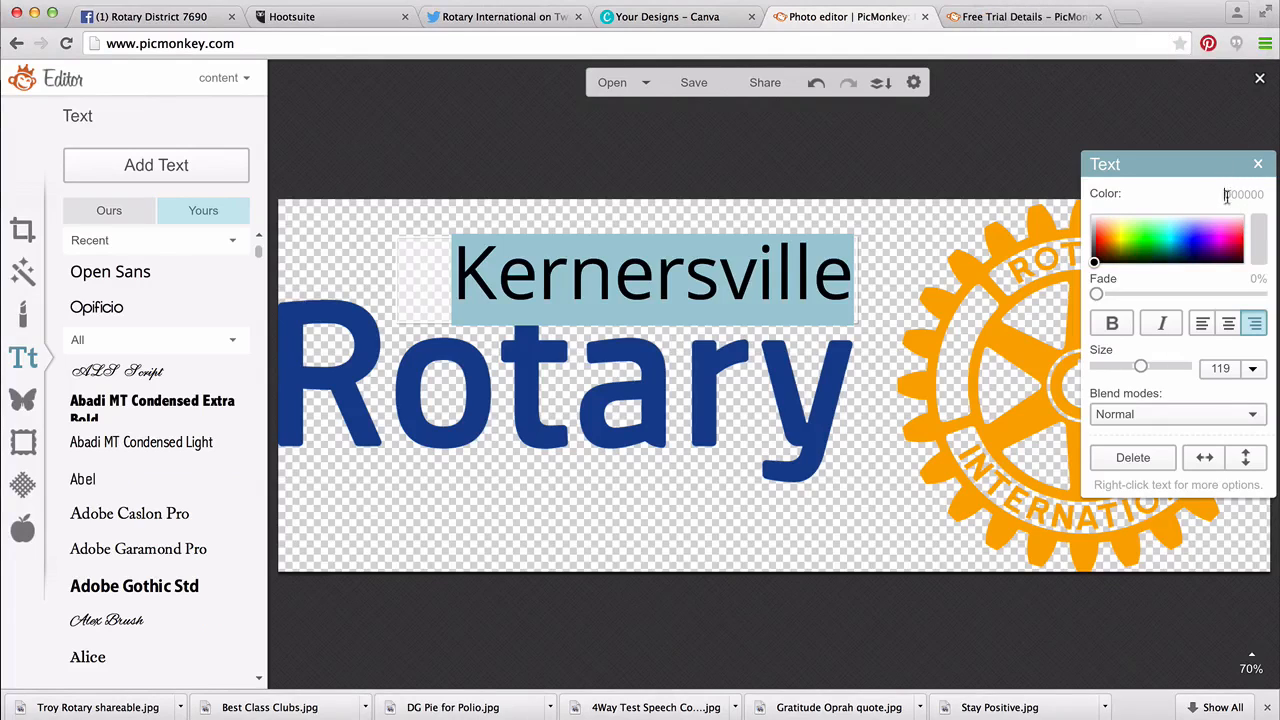
drag(1225, 196, 1262, 195)
text(17458f)
key(Return)
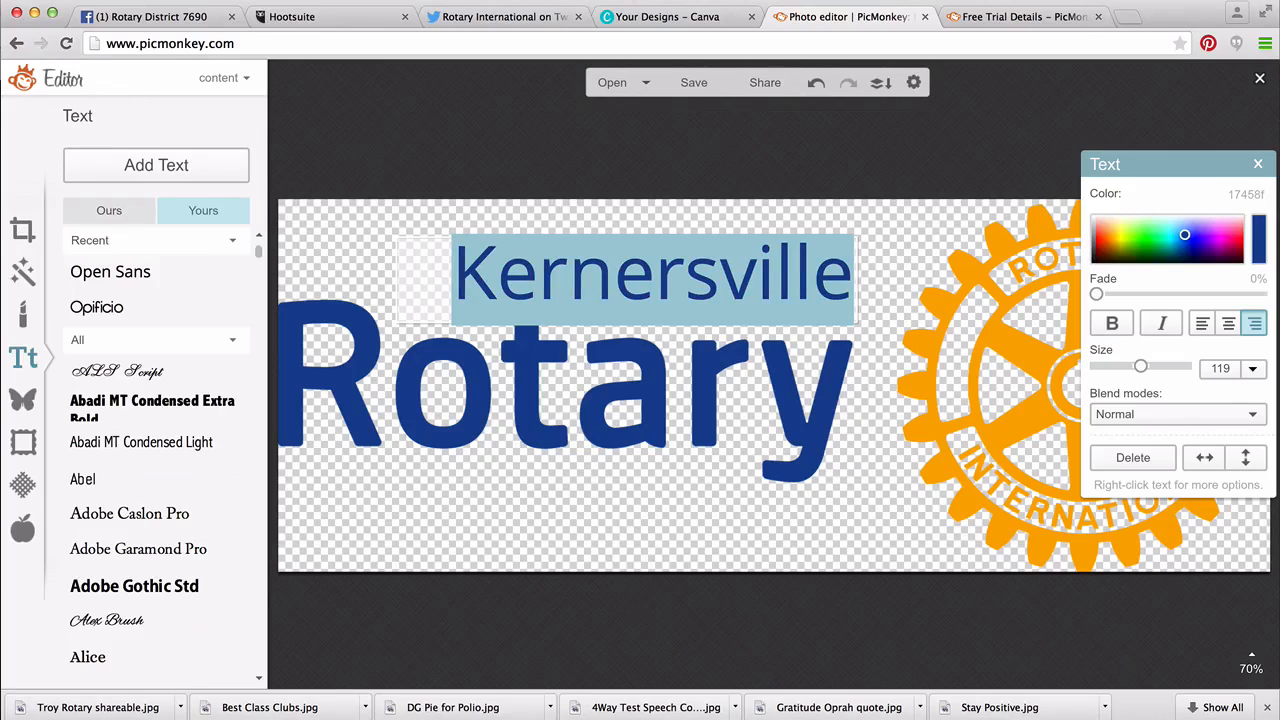
click(517, 270)
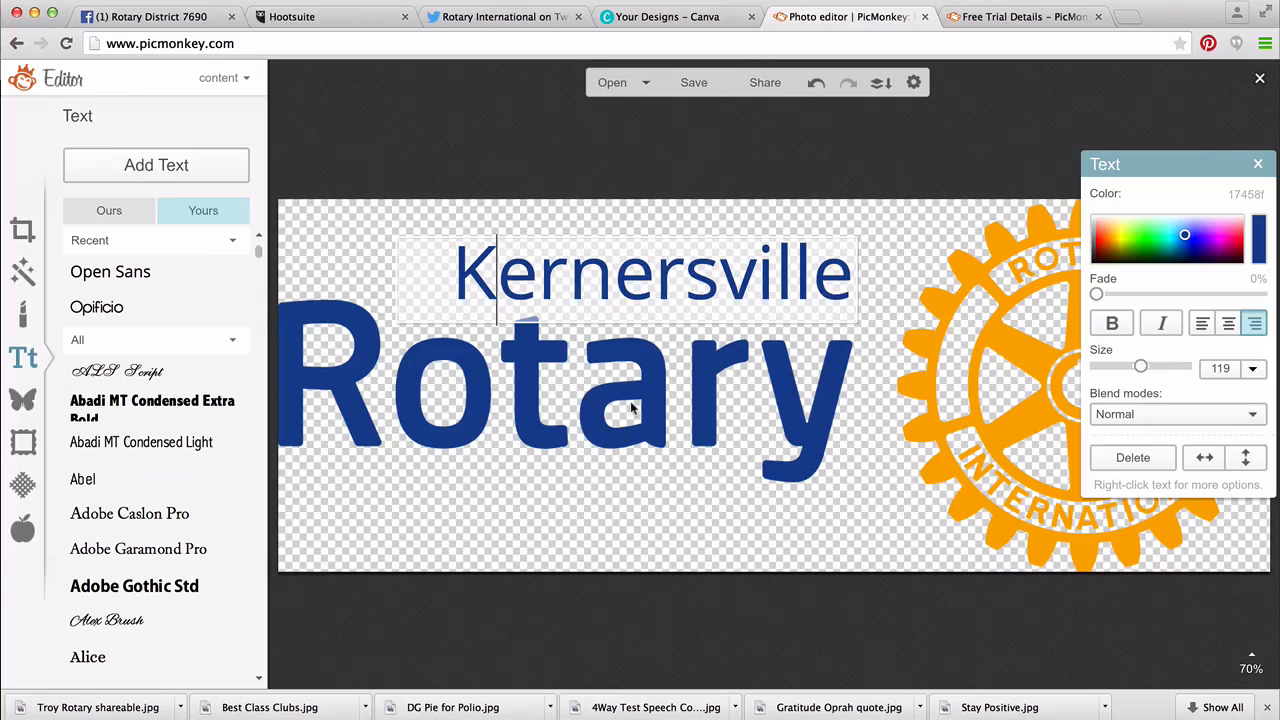
click(551, 480)
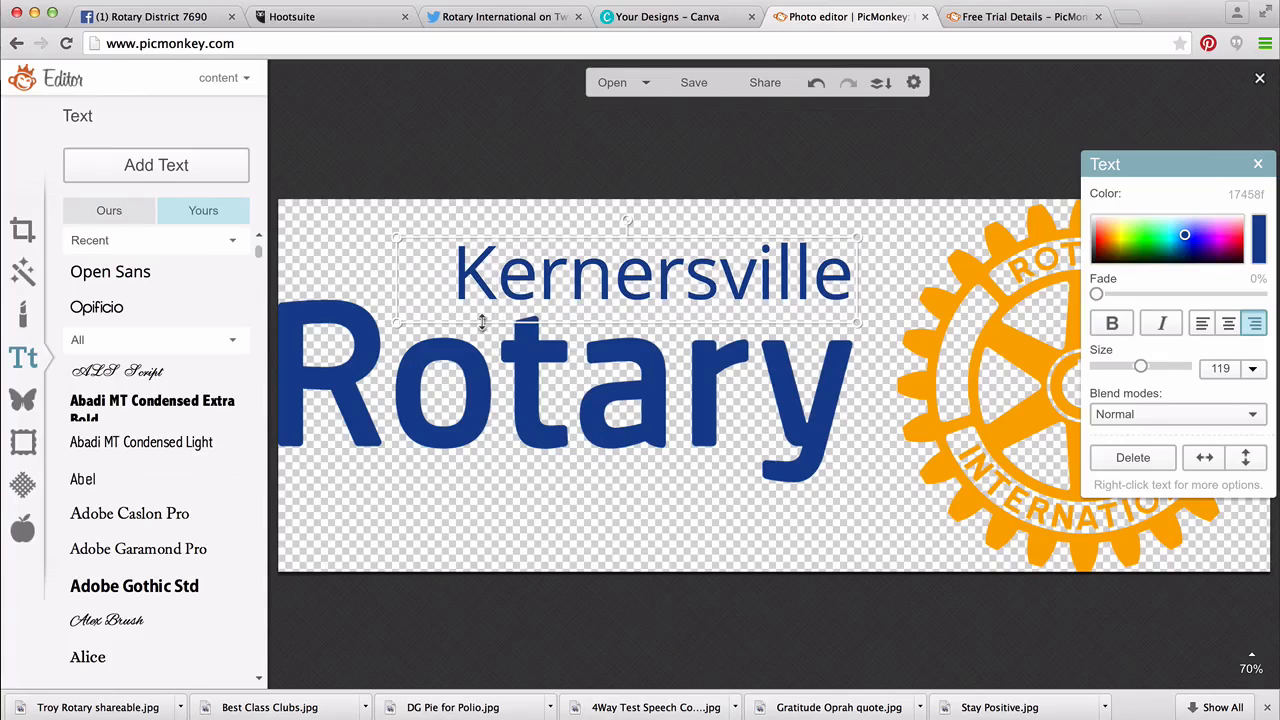
Add a second Open Sans text box to the logo and enter "Club" in it.
click(89, 278)
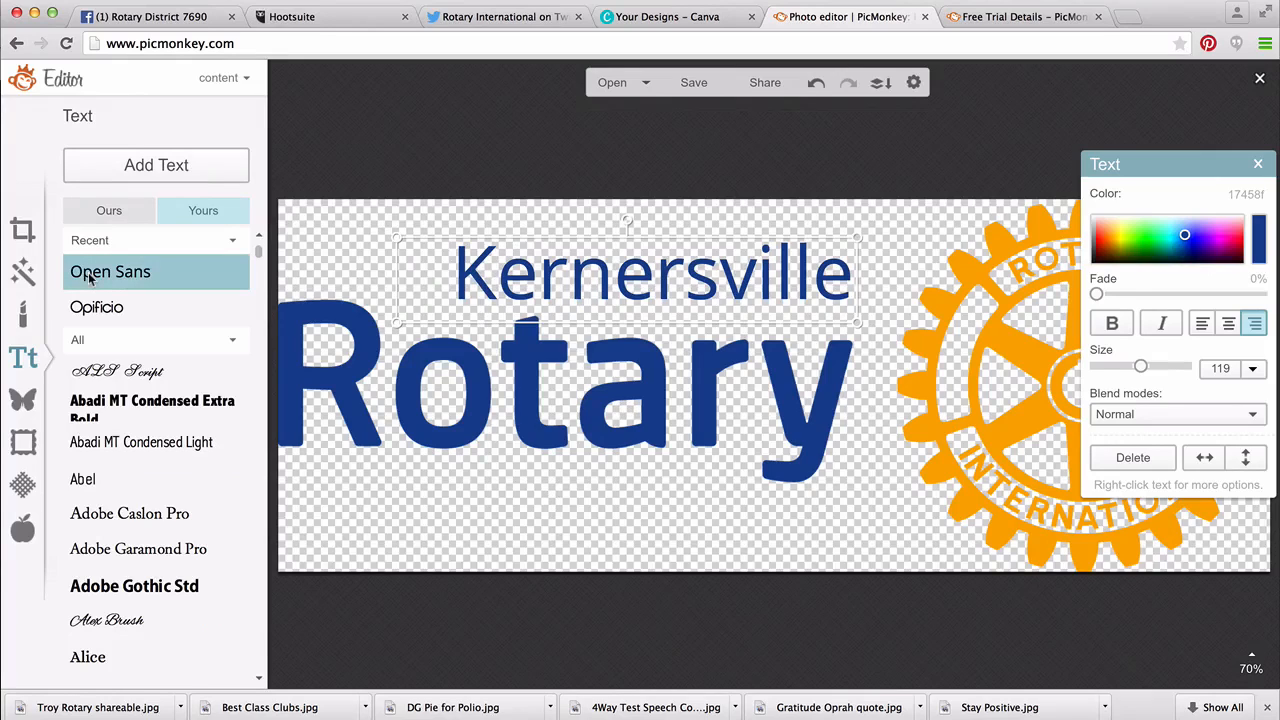
click(143, 168)
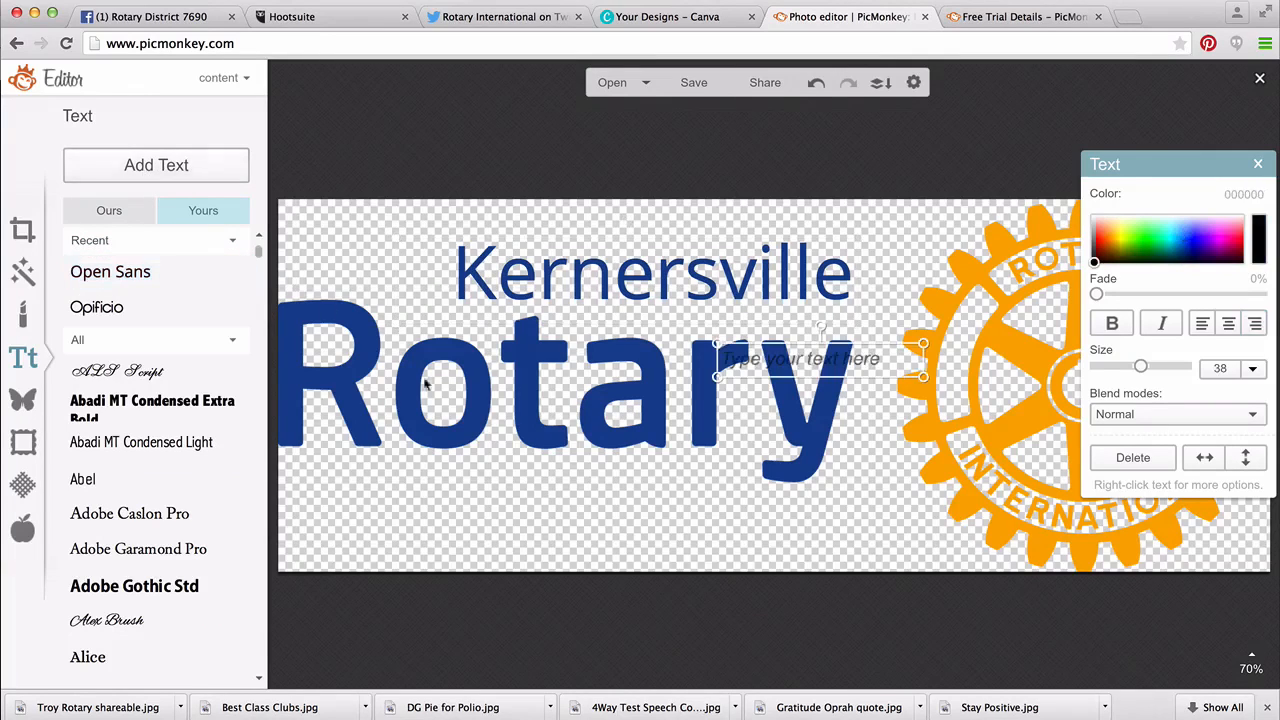
click(787, 354)
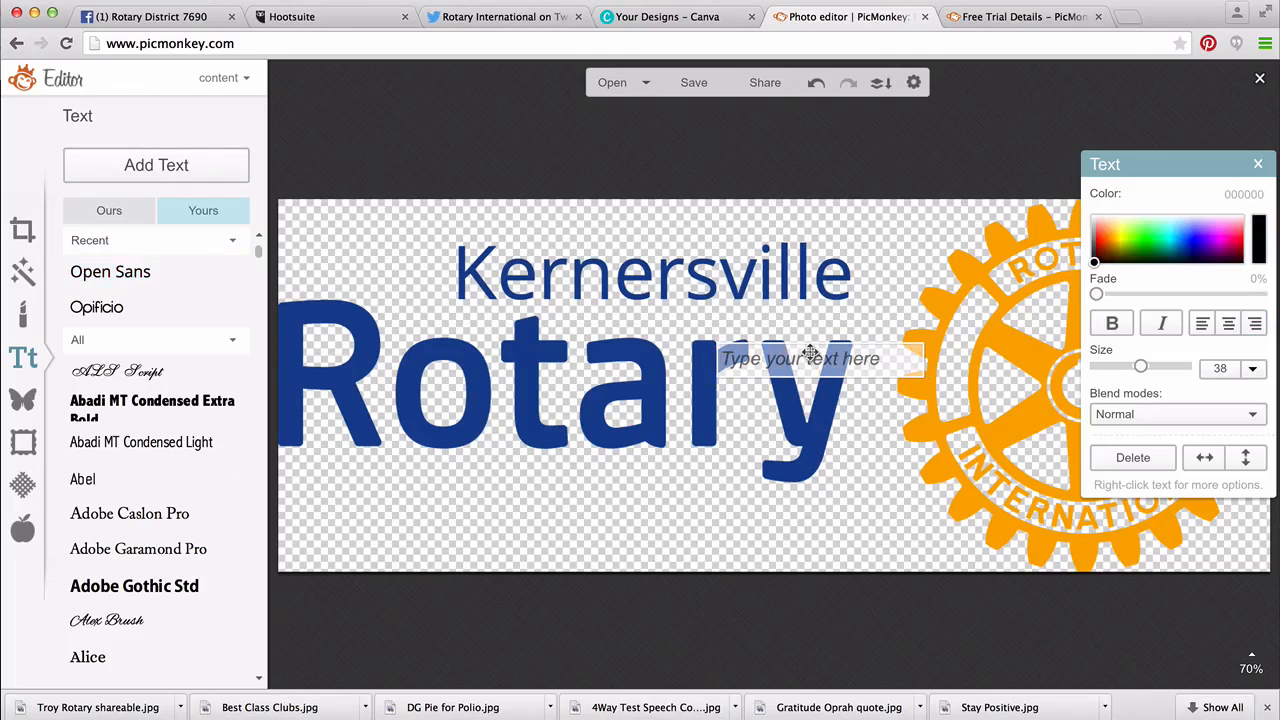
text(Club)
Set the "Club" text to size 106 and right-align it.
key(super+a)
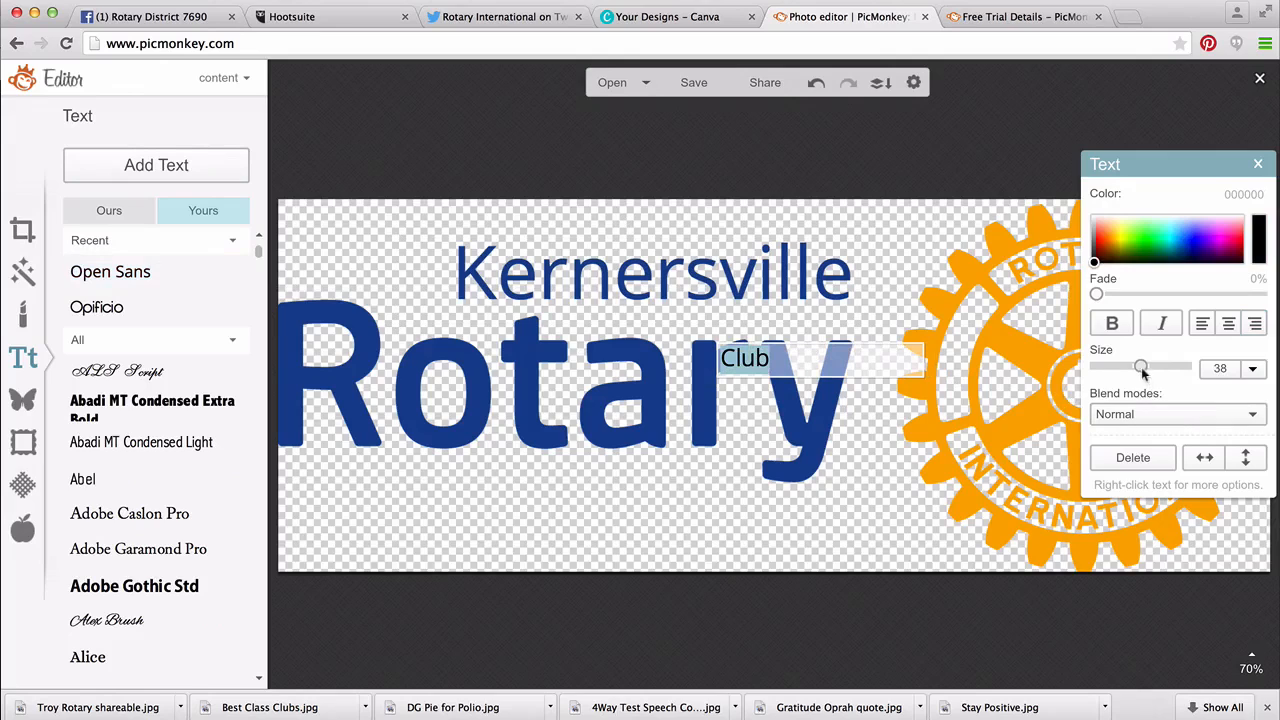
drag(1141, 367, 1176, 376)
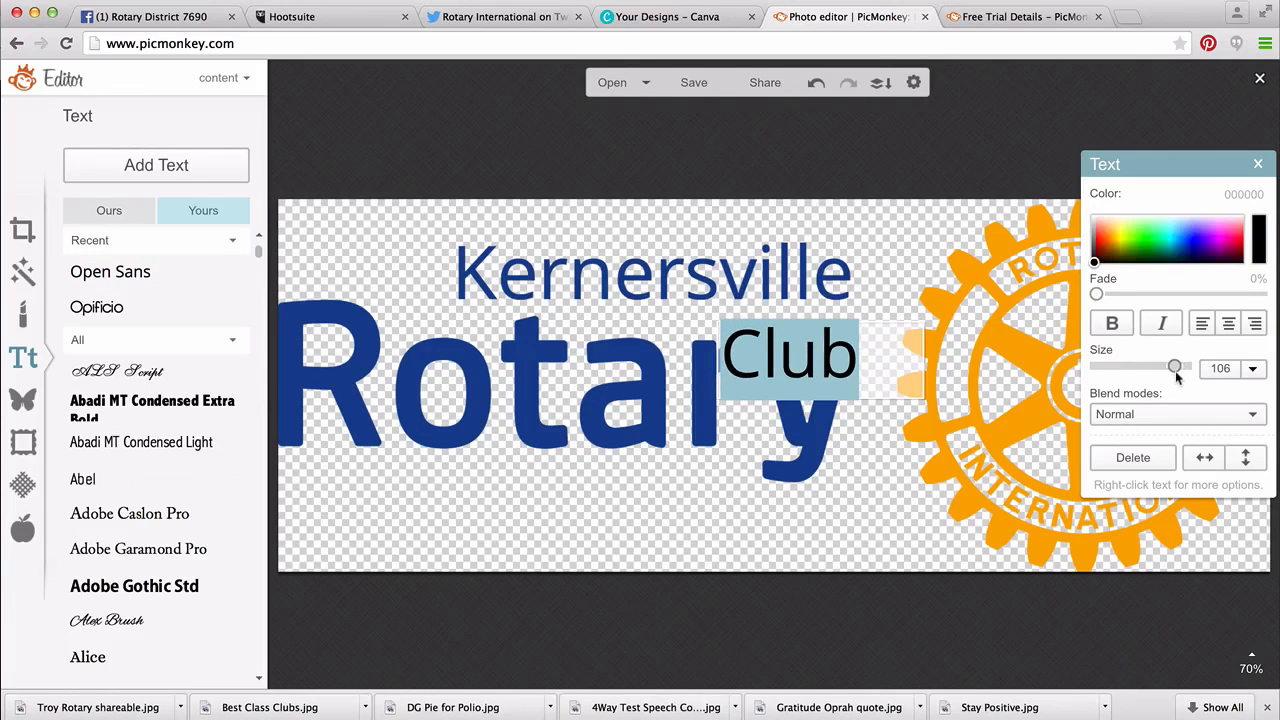
click(1254, 324)
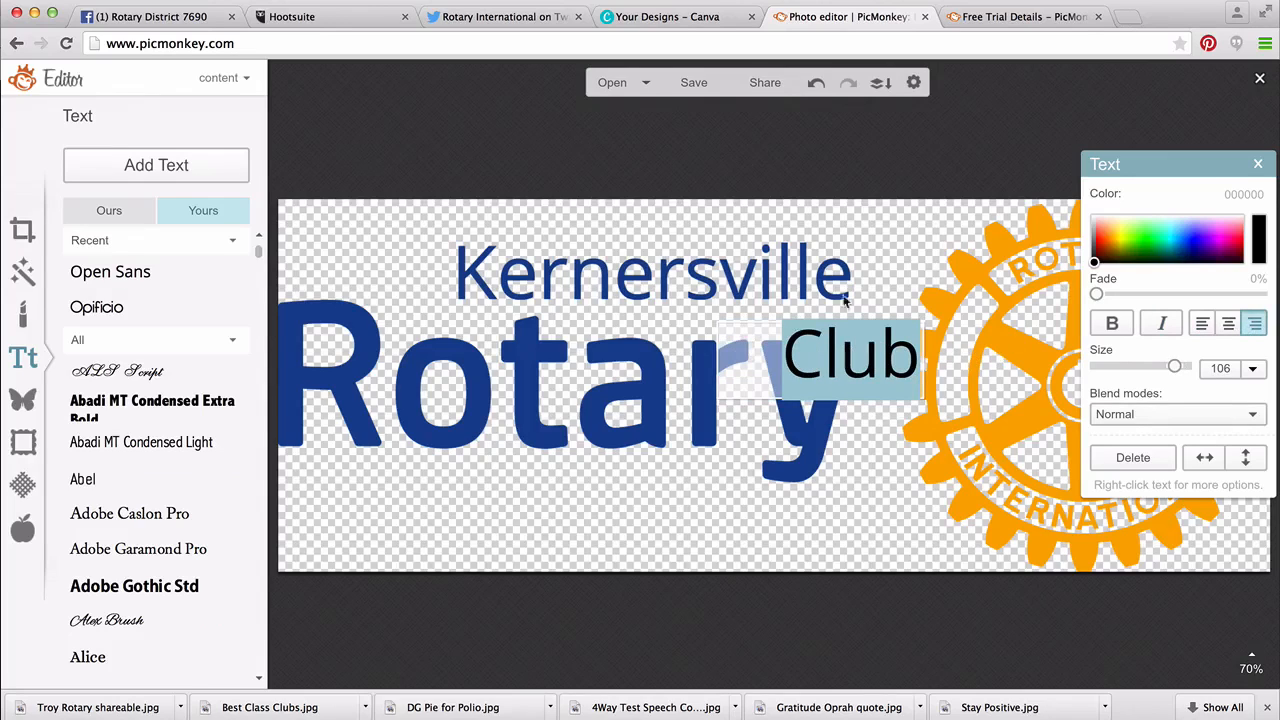
click(902, 276)
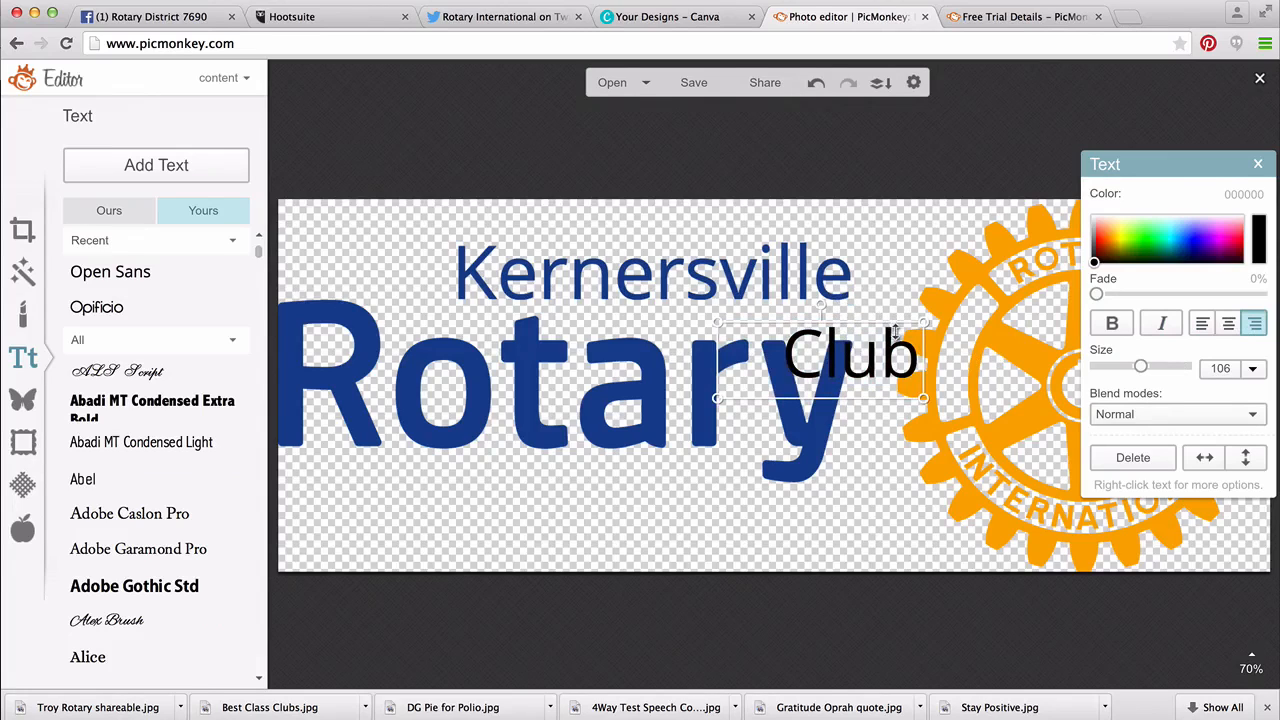
click(891, 266)
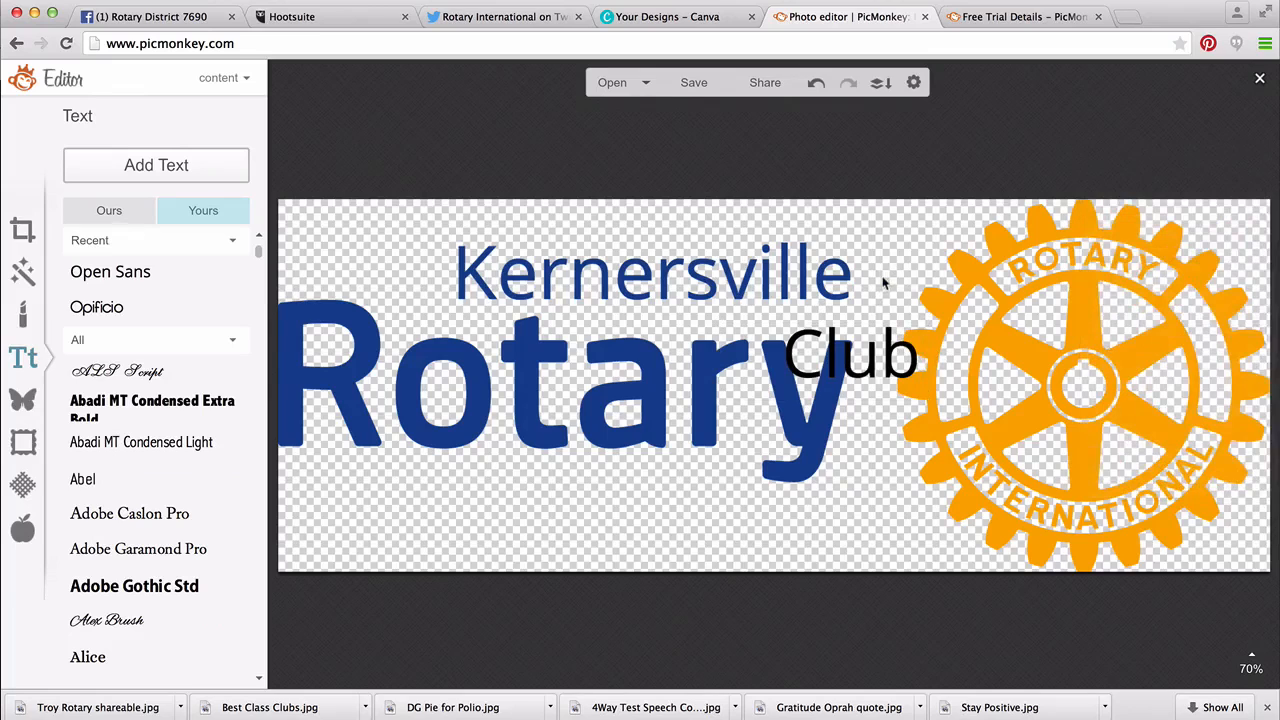
Move "Club" beneath the end of the Rotary wordmark and set its text color to hex 17458f.
drag(869, 341, 781, 504)
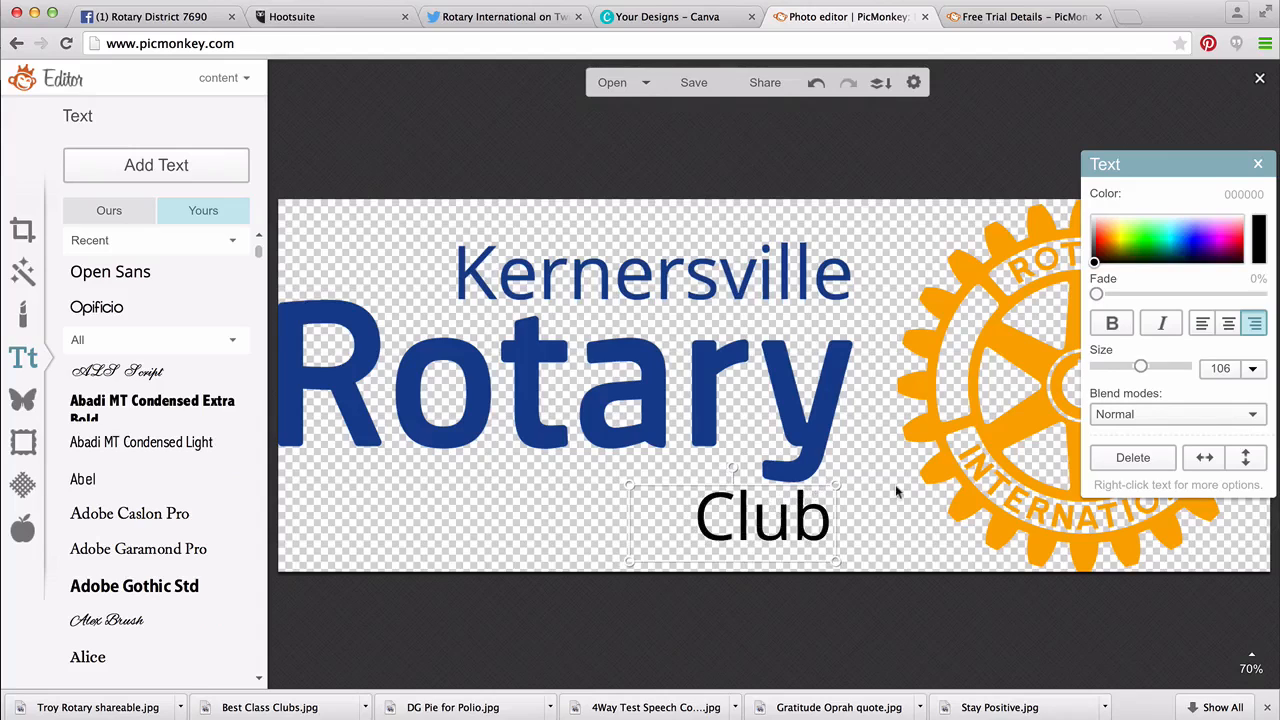
click(1232, 191)
text(17458f)
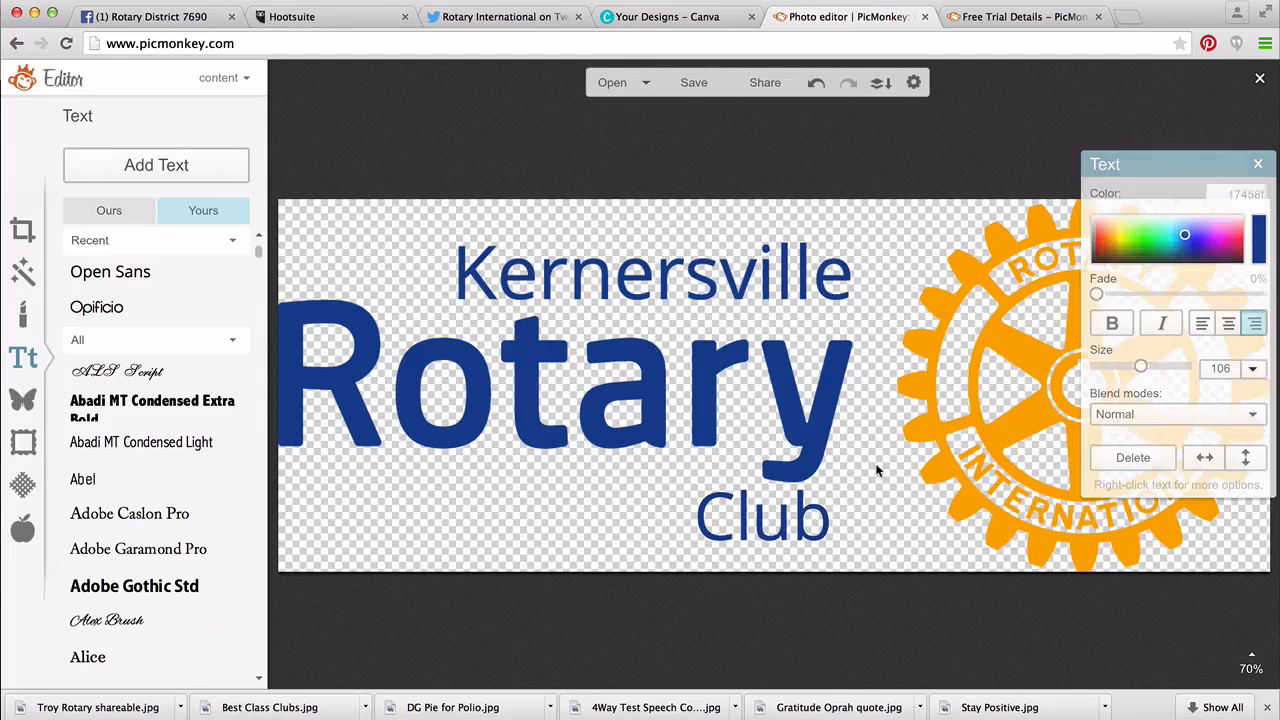
click(876, 470)
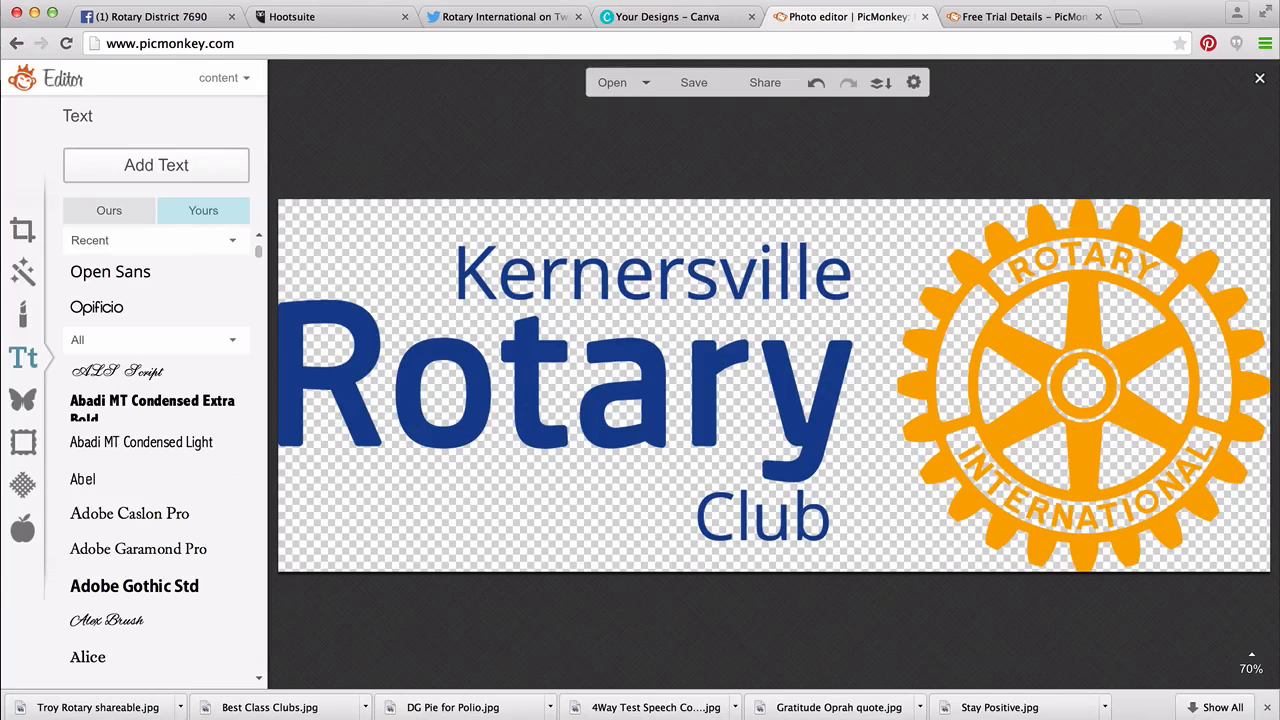
Widen the "Club" text box toward the start of the Rotary wordmark and extend its text to "Club of Alamance".
click(733, 510)
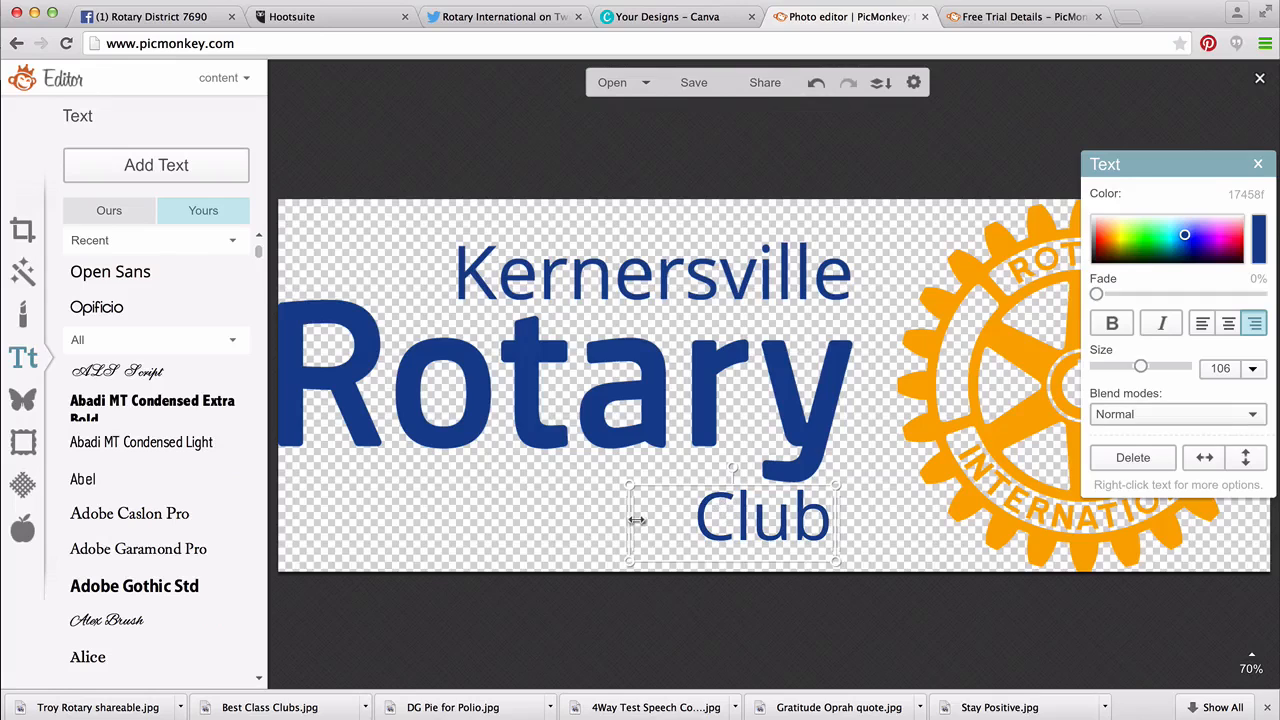
drag(624, 529, 302, 505)
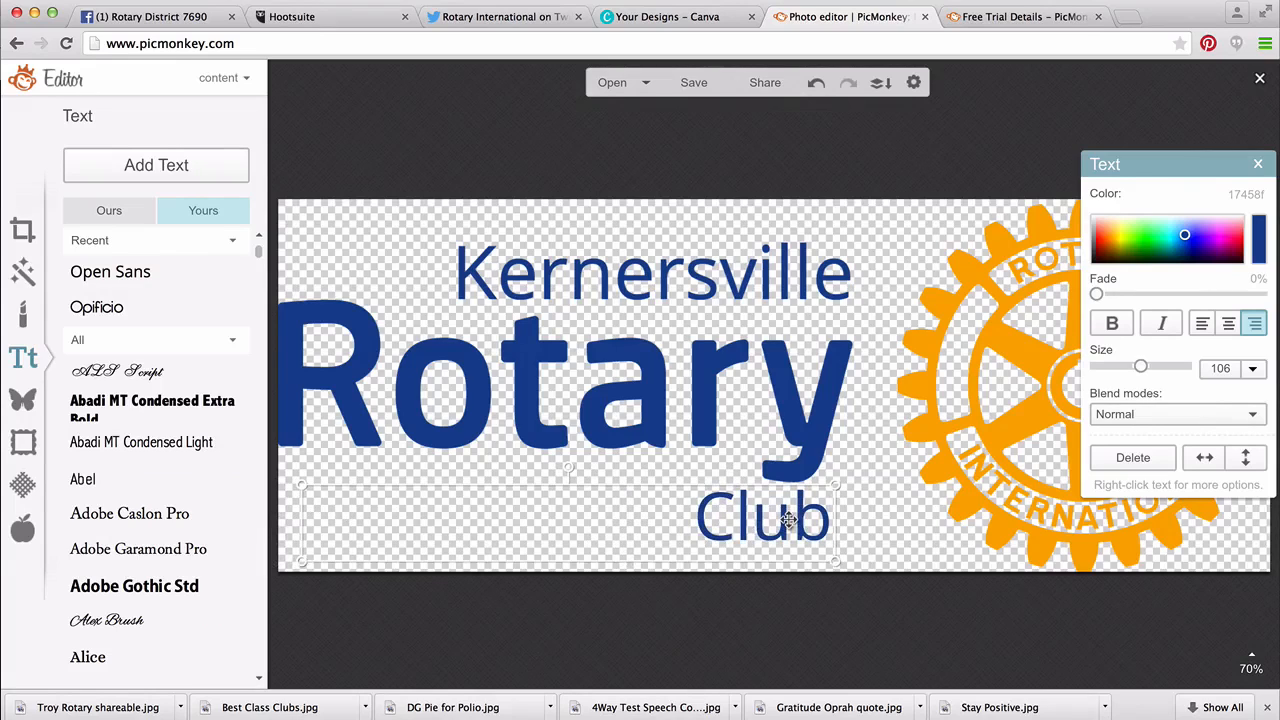
double_click(677, 517)
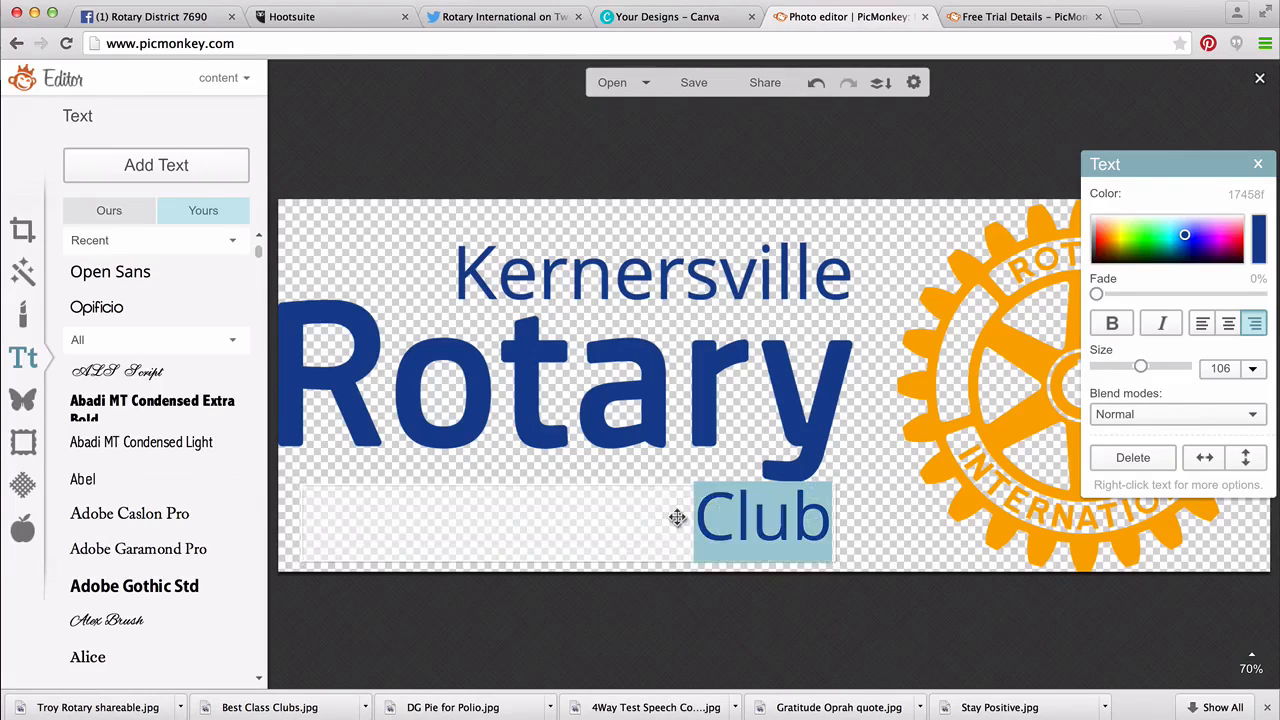
key(Right)
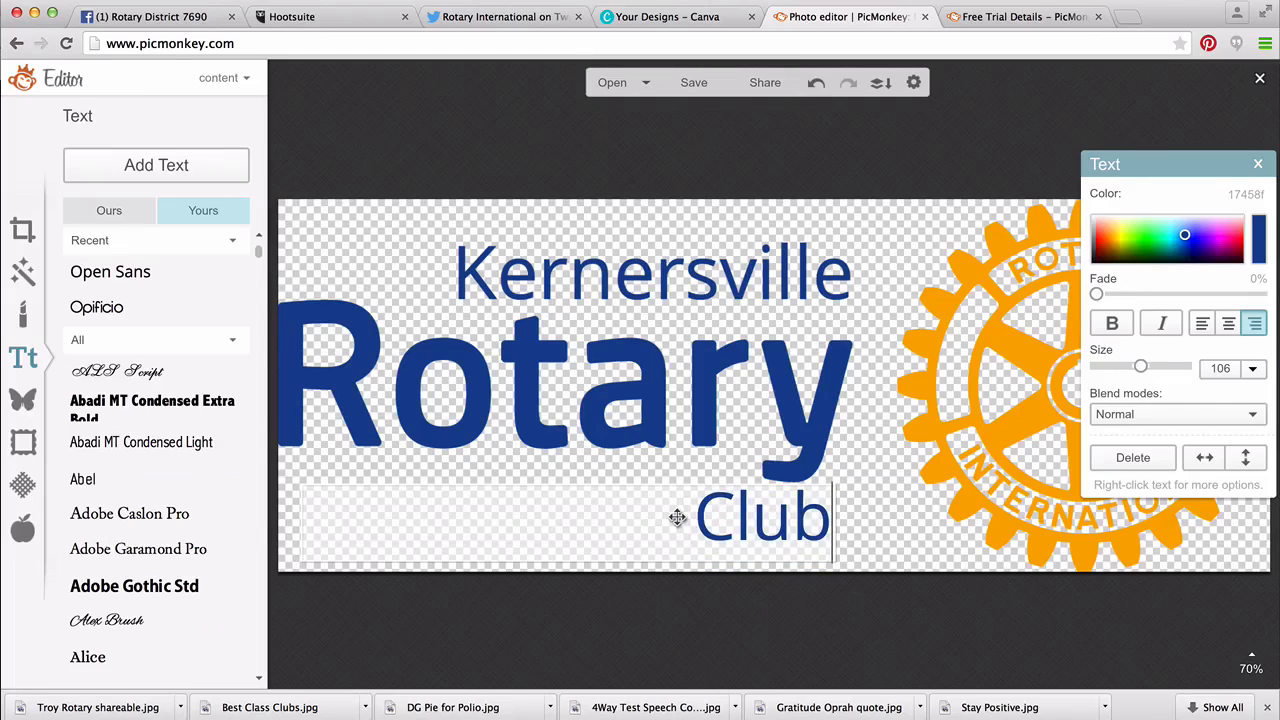
text(of)
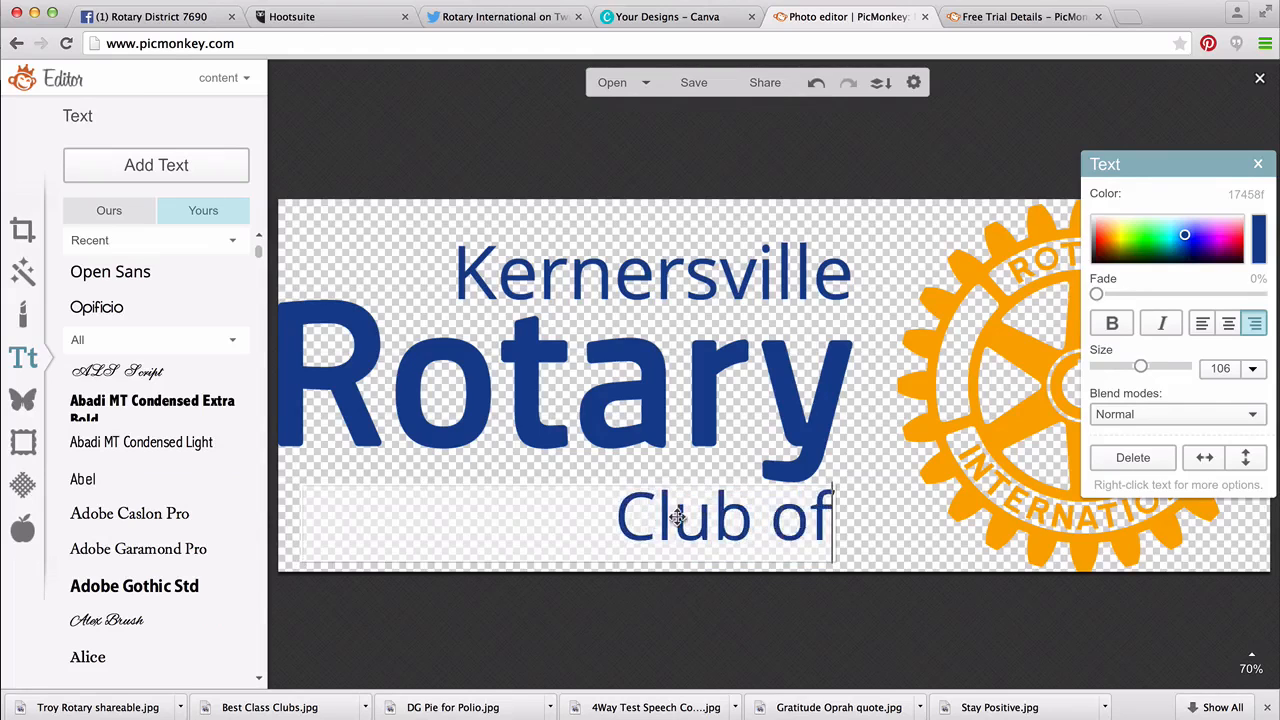
text( Alan)
key(BackSpace)
text(mance)
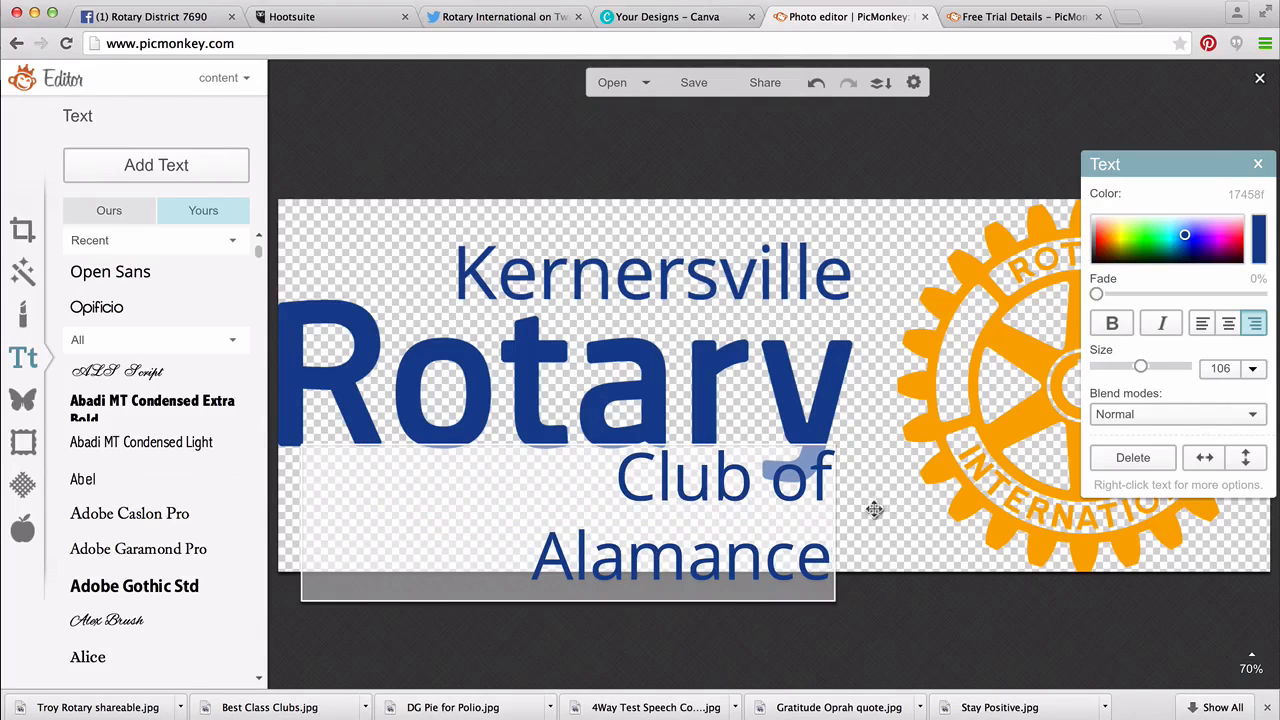
Reduce the "Club of Alamance" text to size 94 and delete the "Kernersville" text above the wordmark.
triple_click(823, 534)
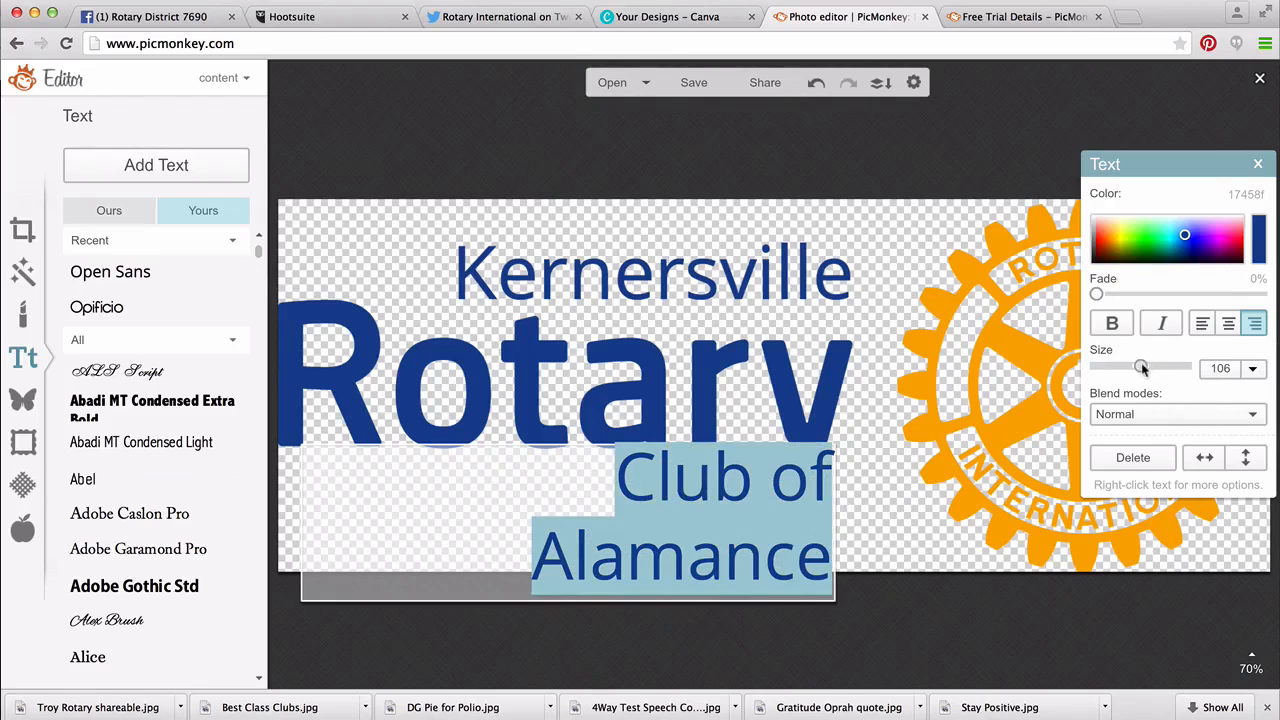
drag(1141, 368, 1137, 368)
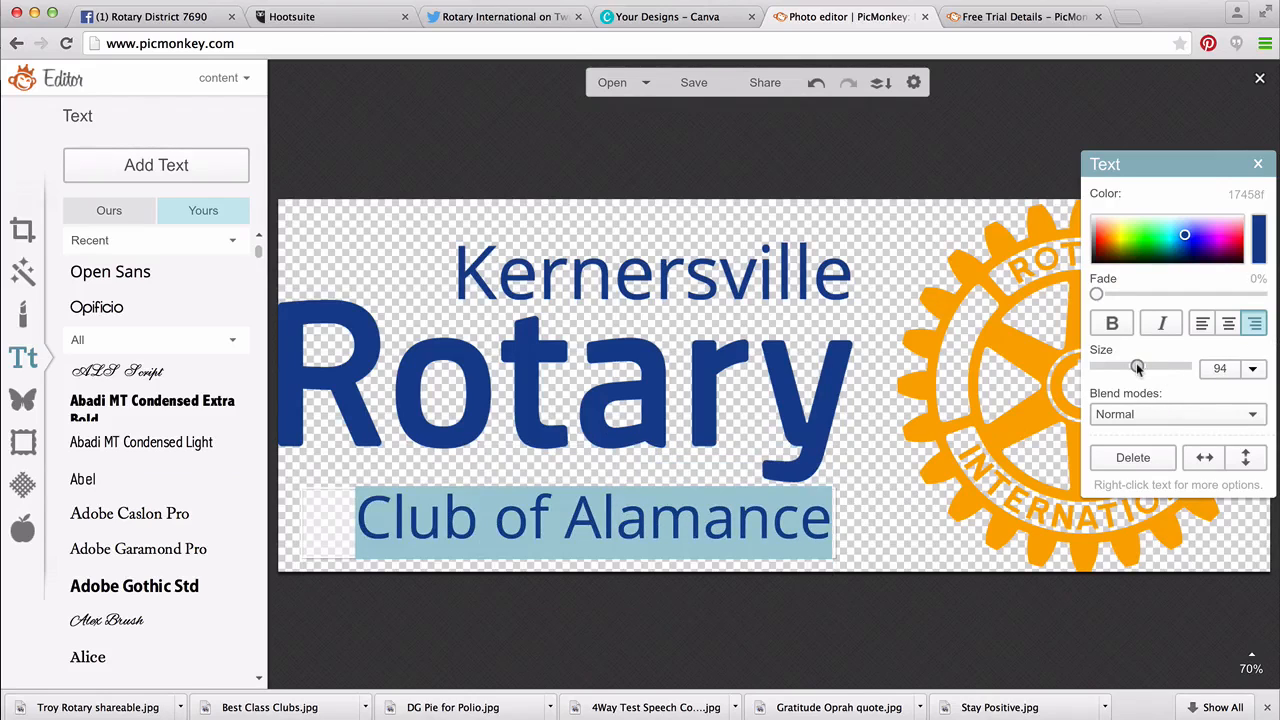
click(819, 277)
click(819, 277)
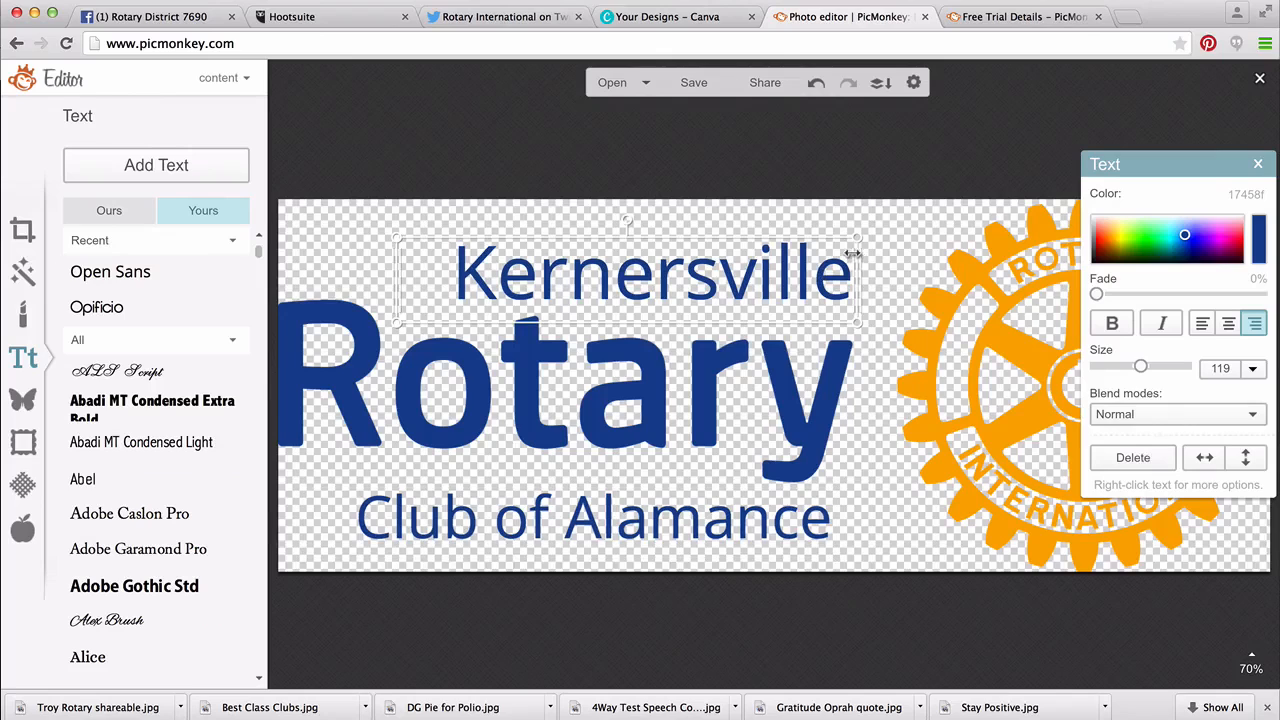
click(1133, 458)
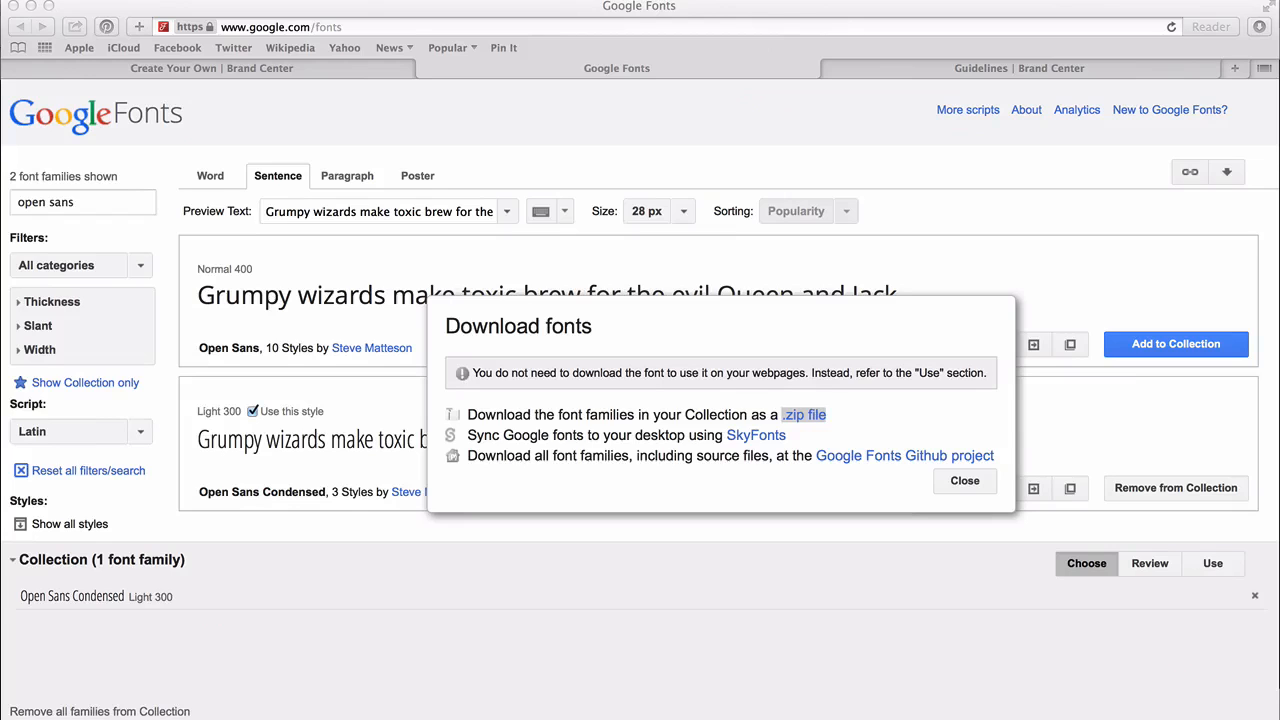
In Safari, close the Google Fonts download dialog and examine the logo variants on the Brand Center's Rotary Logos page.
click(959, 480)
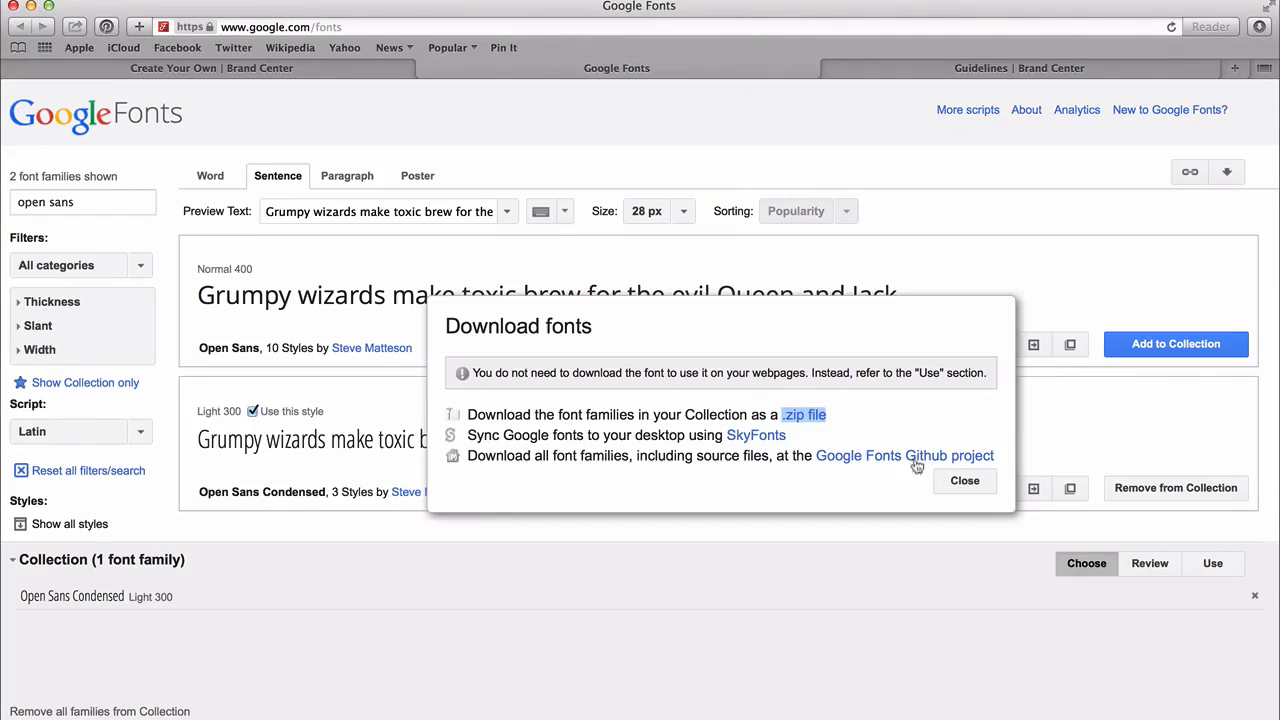
click(580, 147)
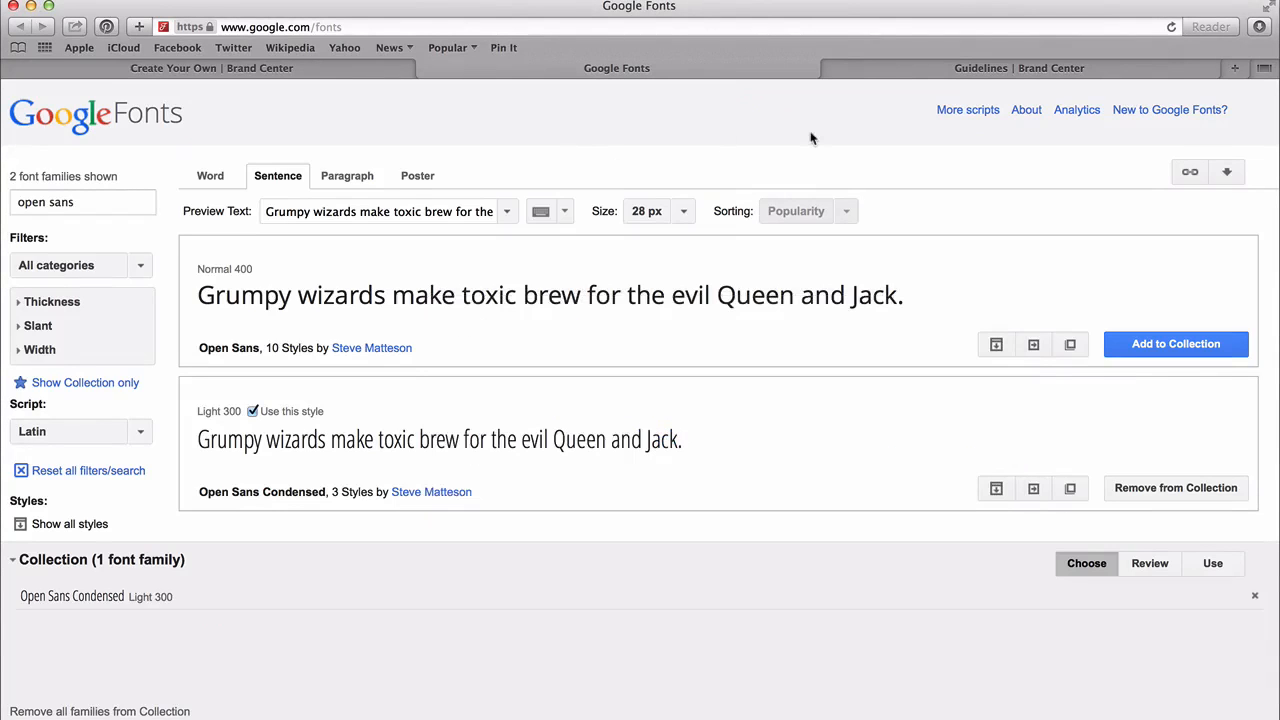
click(958, 68)
scroll(1022, 294, up, 5)
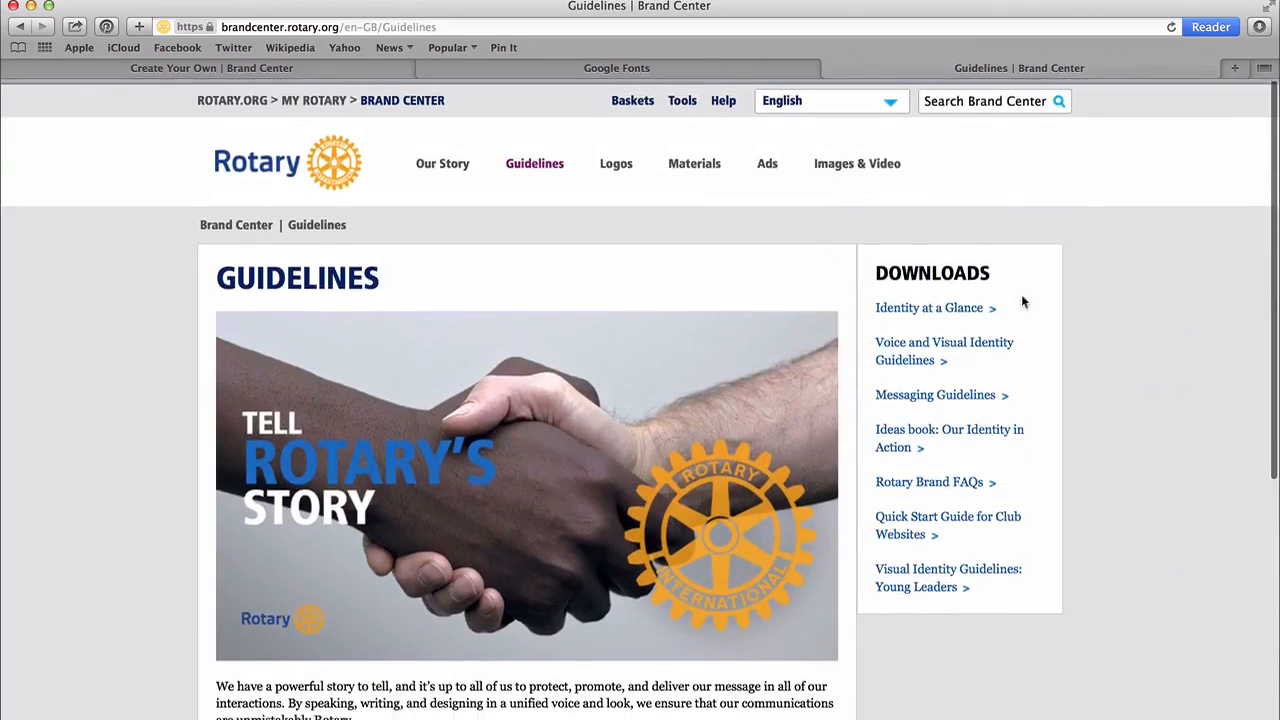
mouse_move(605, 185)
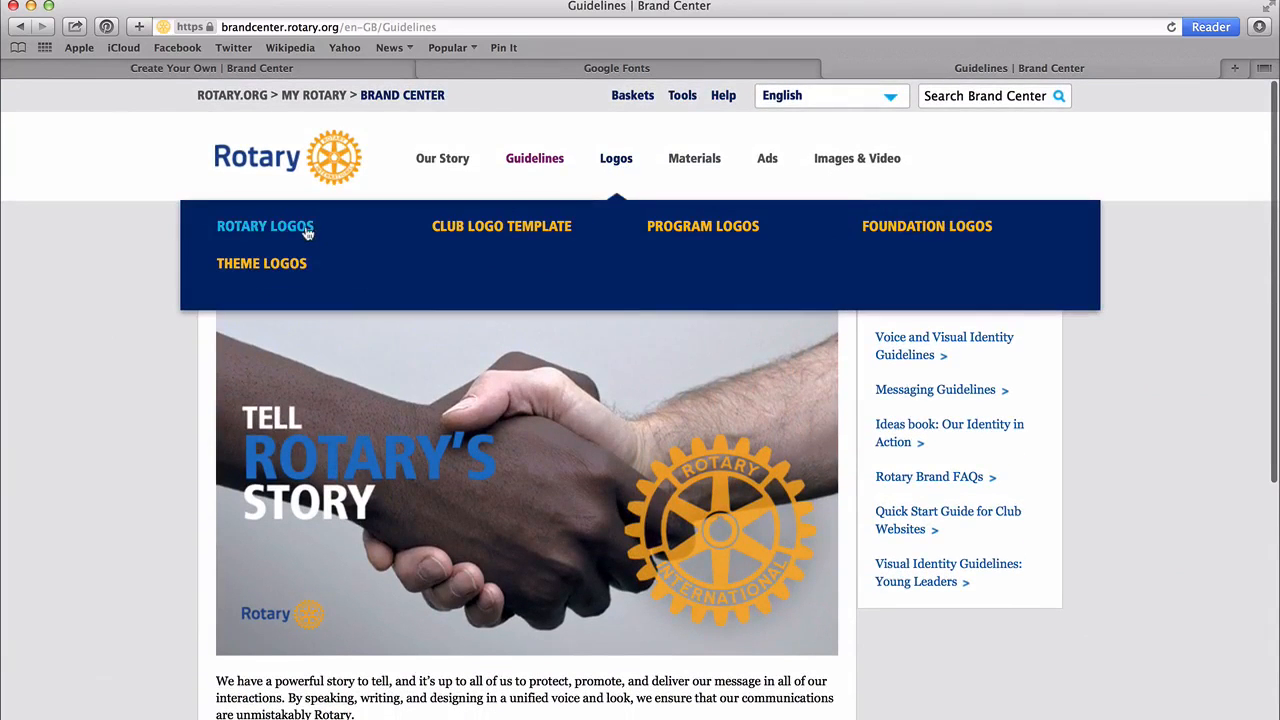
click(306, 228)
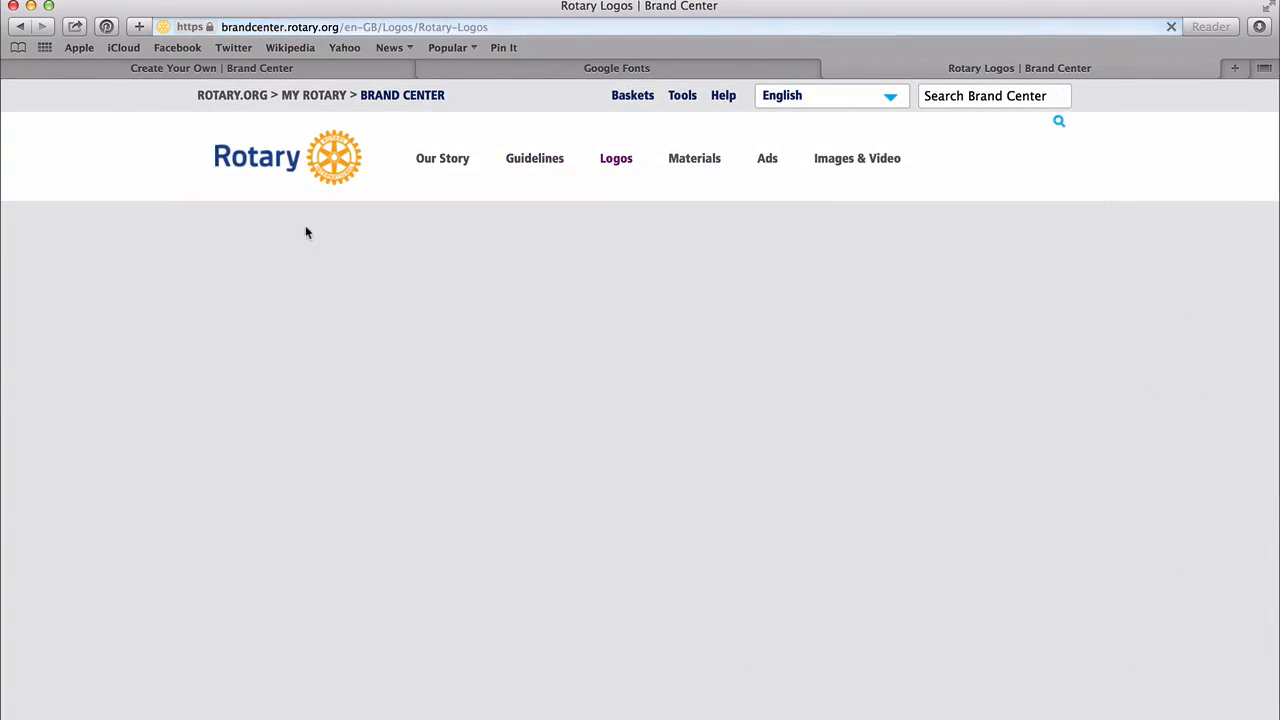
scroll(1171, 534, down, 5)
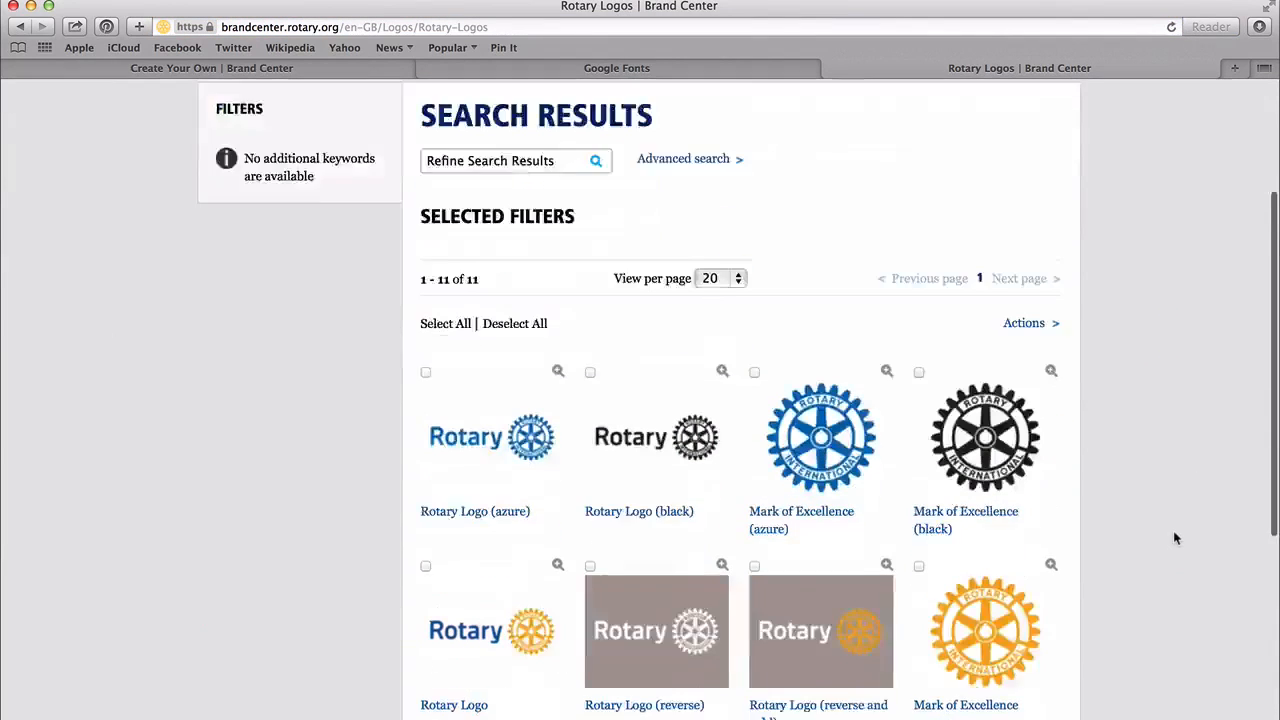
scroll(757, 314, down, 2)
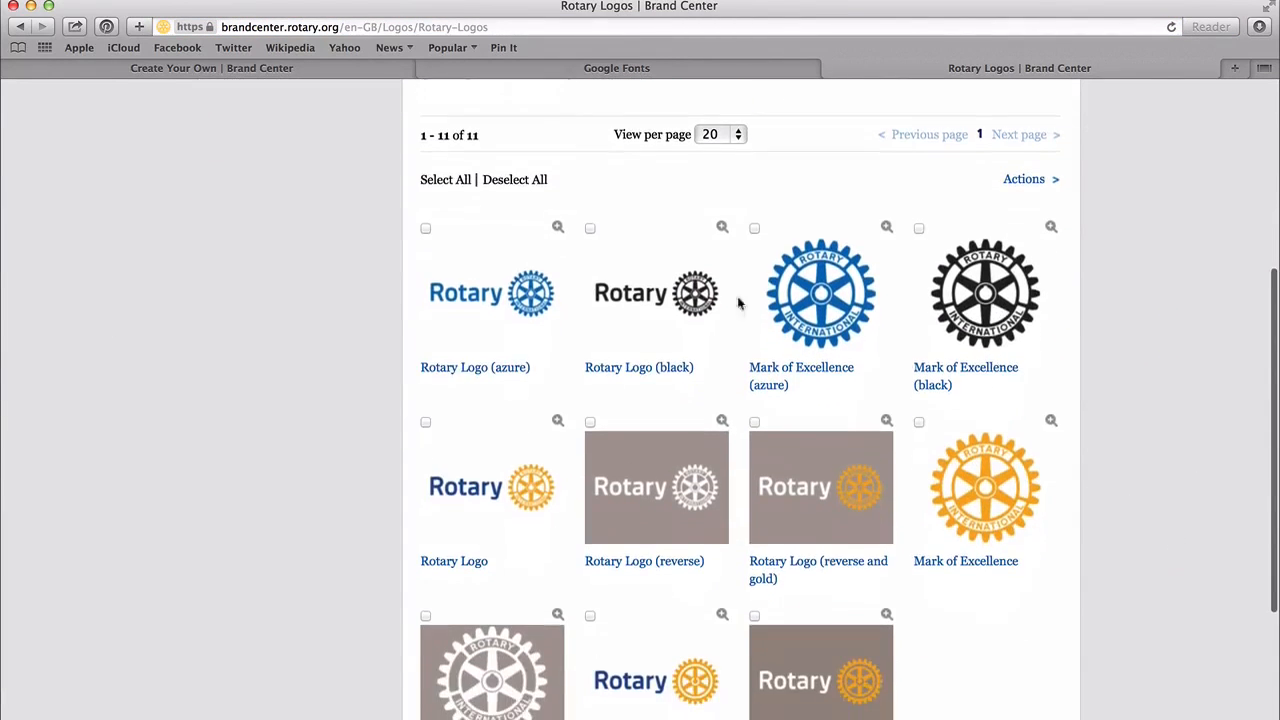
scroll(992, 352, down, 3)
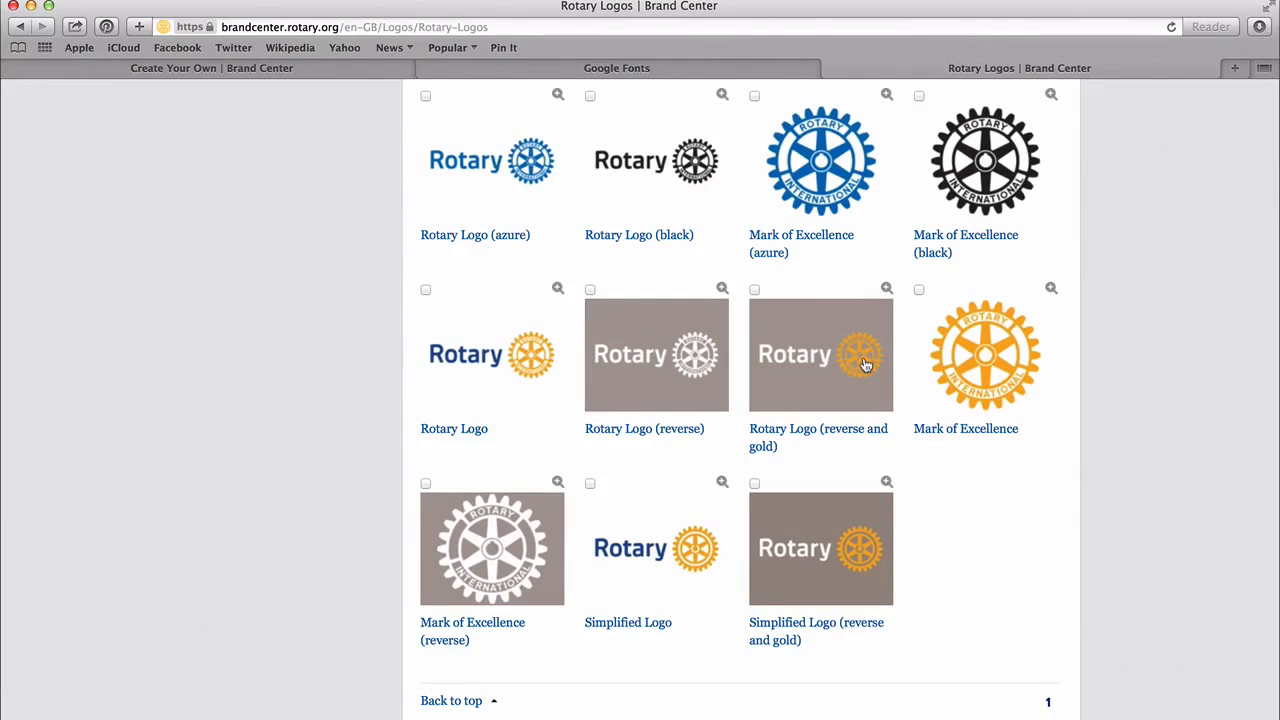
scroll(986, 528, down, 2)
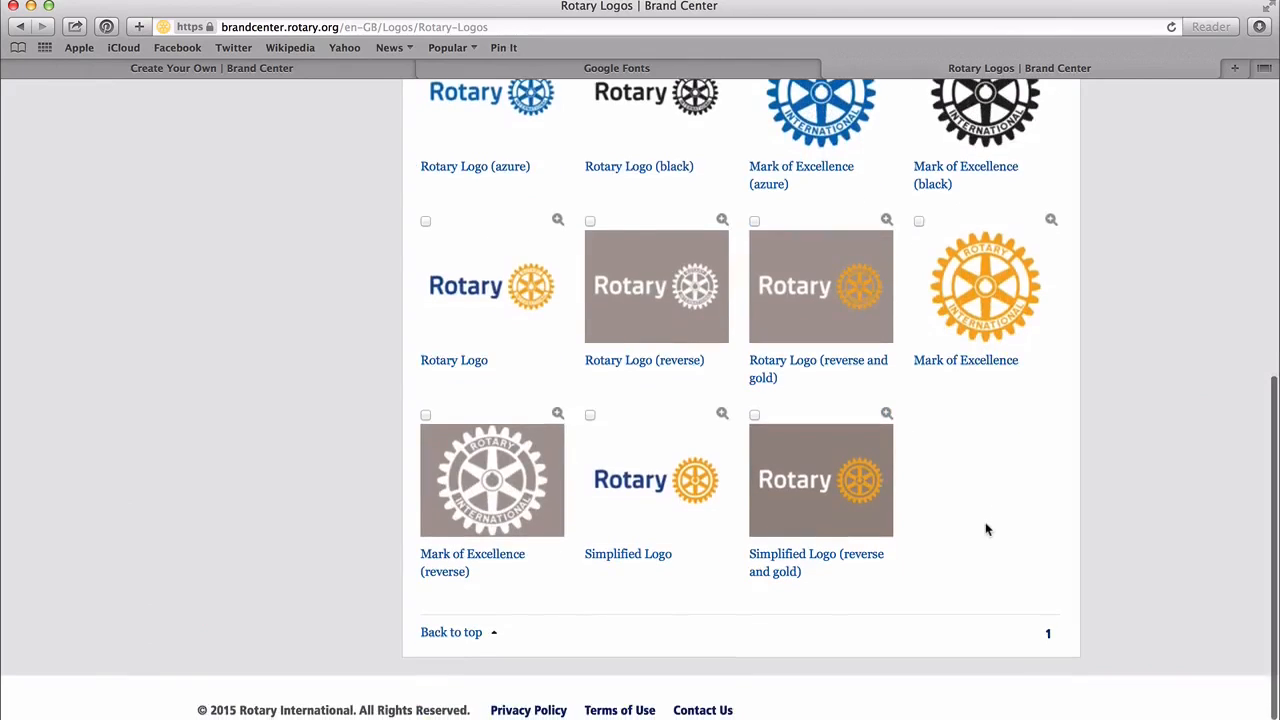
scroll(986, 528, up, 1)
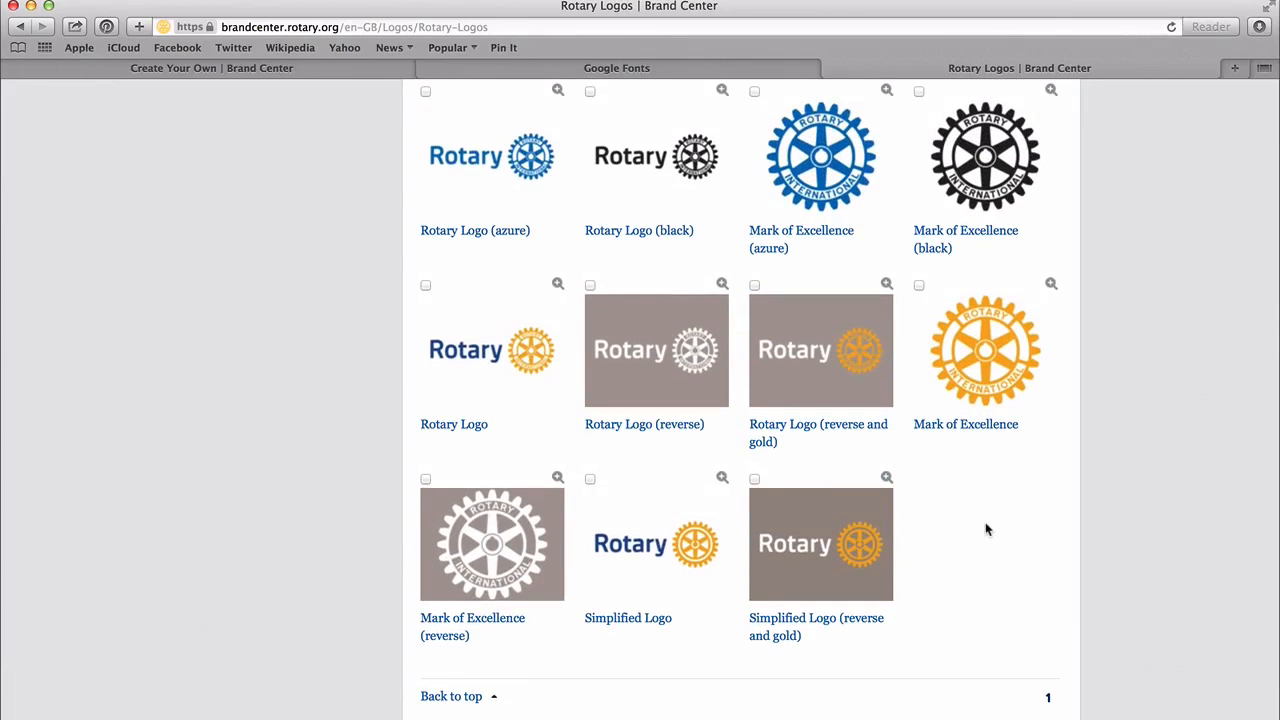
scroll(986, 528, up, 1)
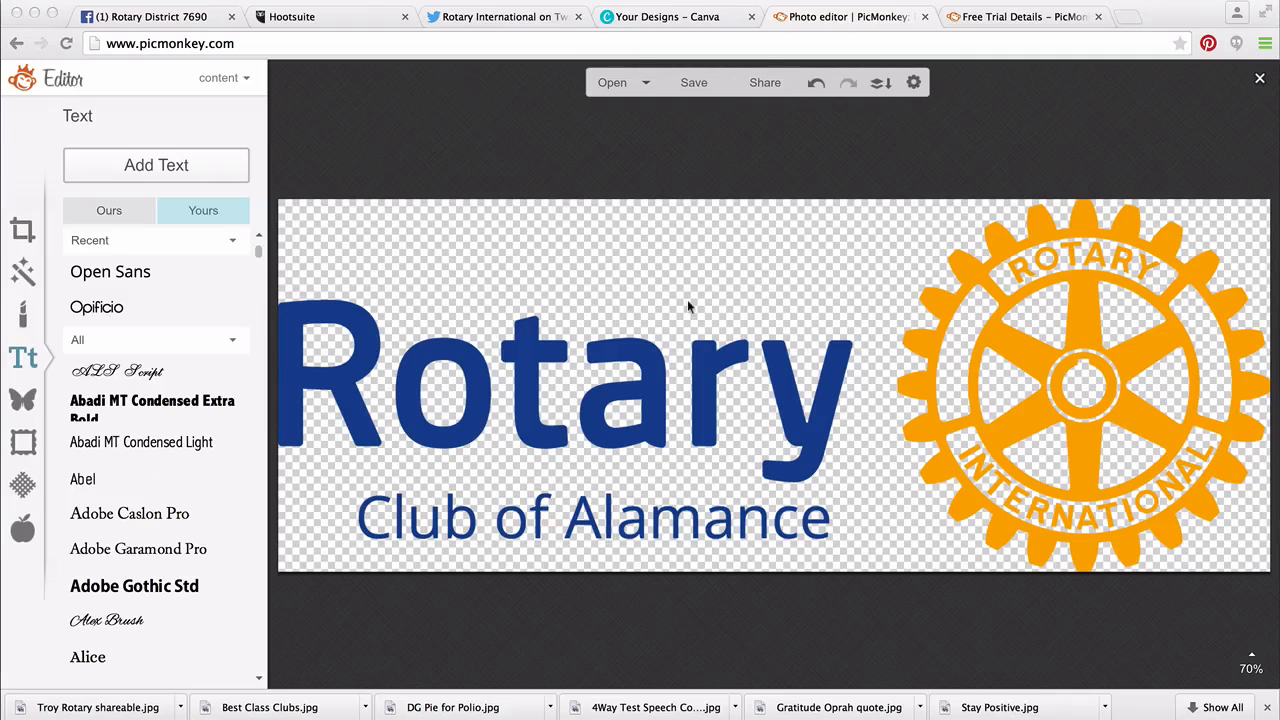
Switch to the Rotary District 7690 Facebook page in Chrome and view its profile picture enlarged.
click(193, 18)
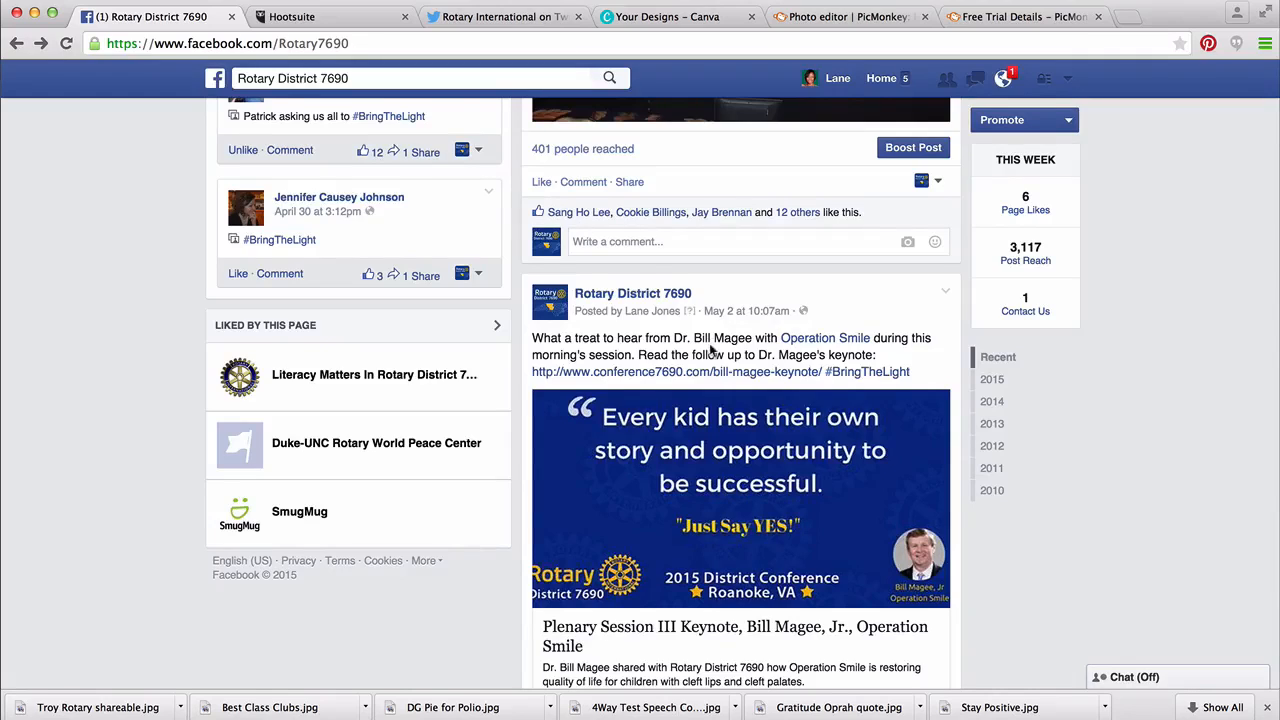
scroll(711, 350, up, 5)
scroll(711, 350, up, 15)
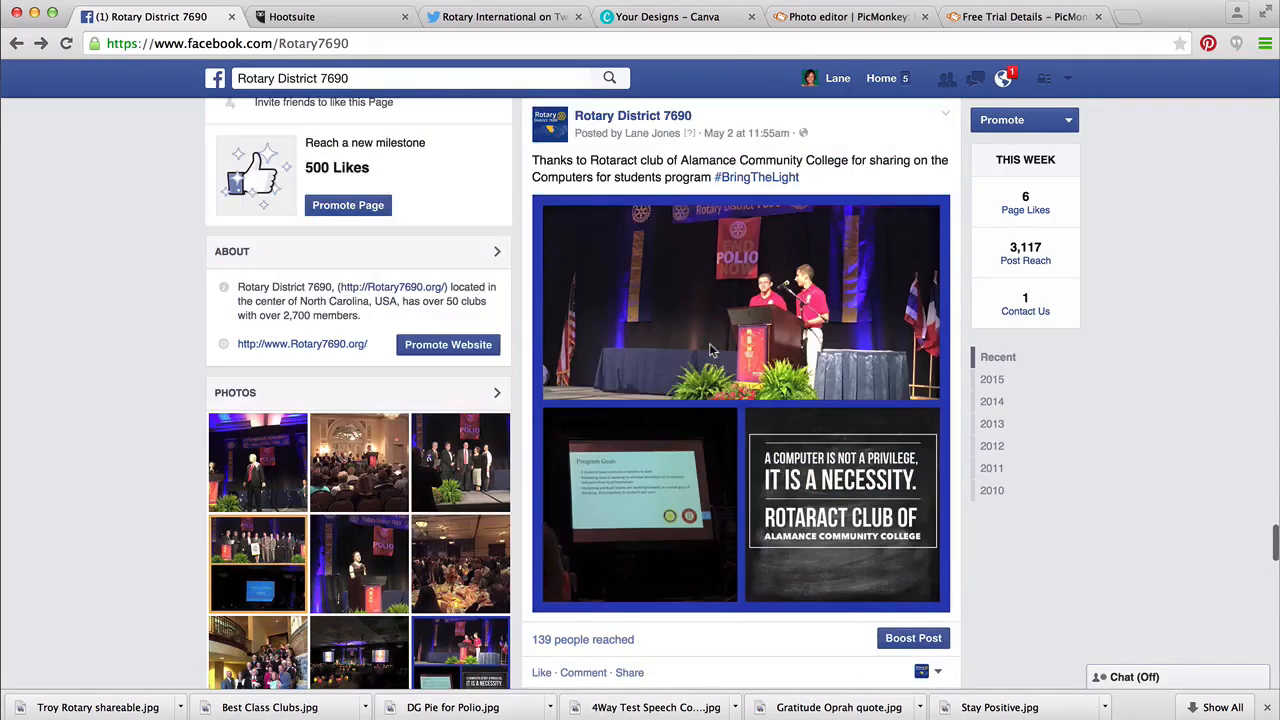
scroll(711, 350, up, 15)
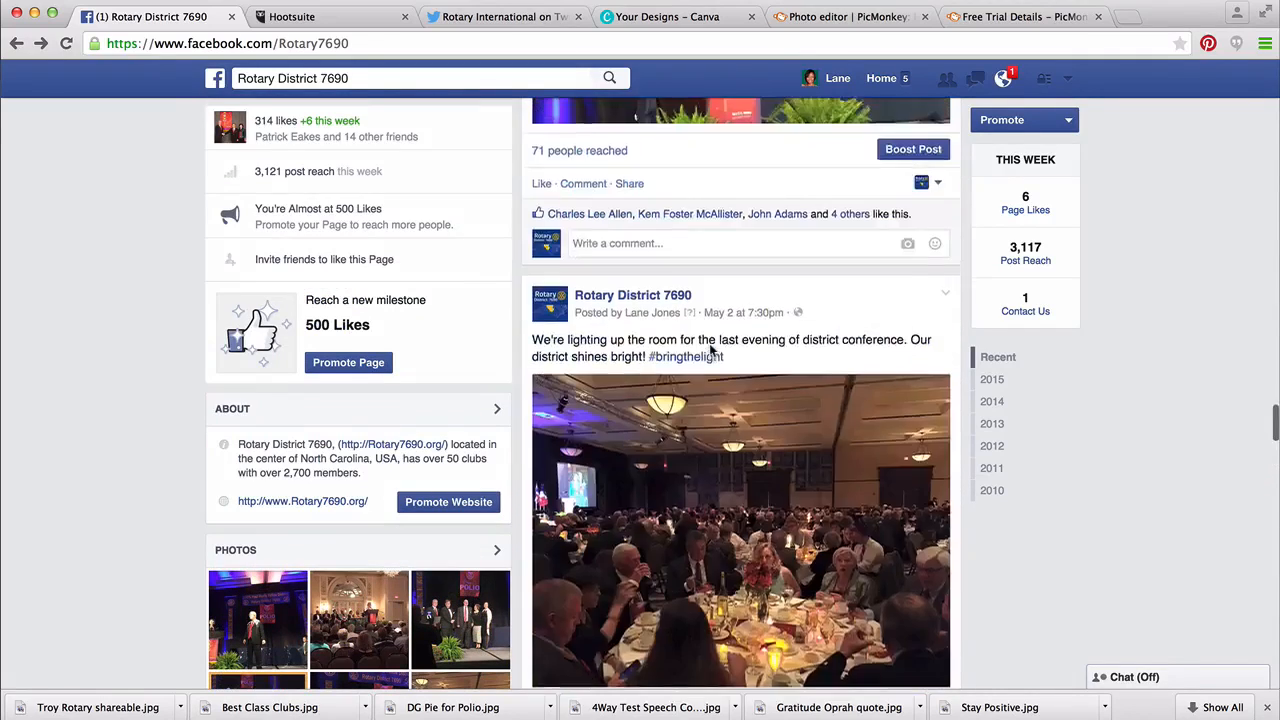
scroll(711, 350, up, 15)
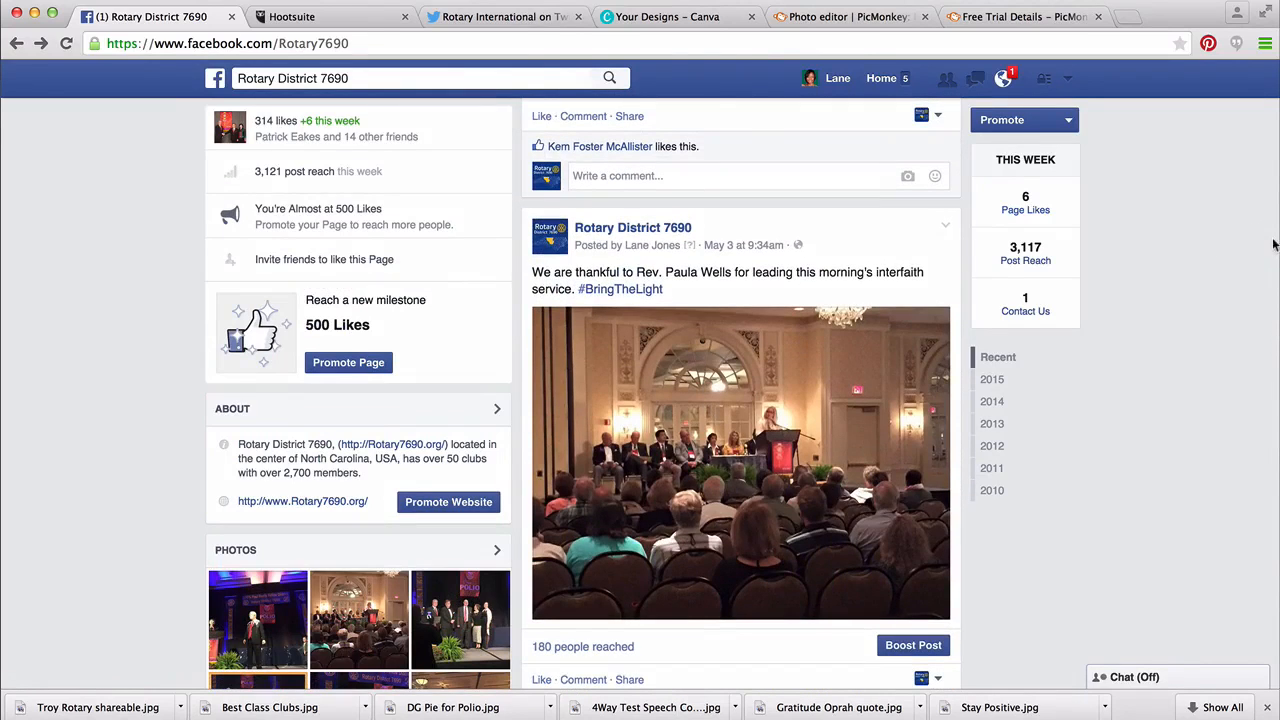
scroll(1276, 236, up, 10)
scroll(1275, 240, up, 10)
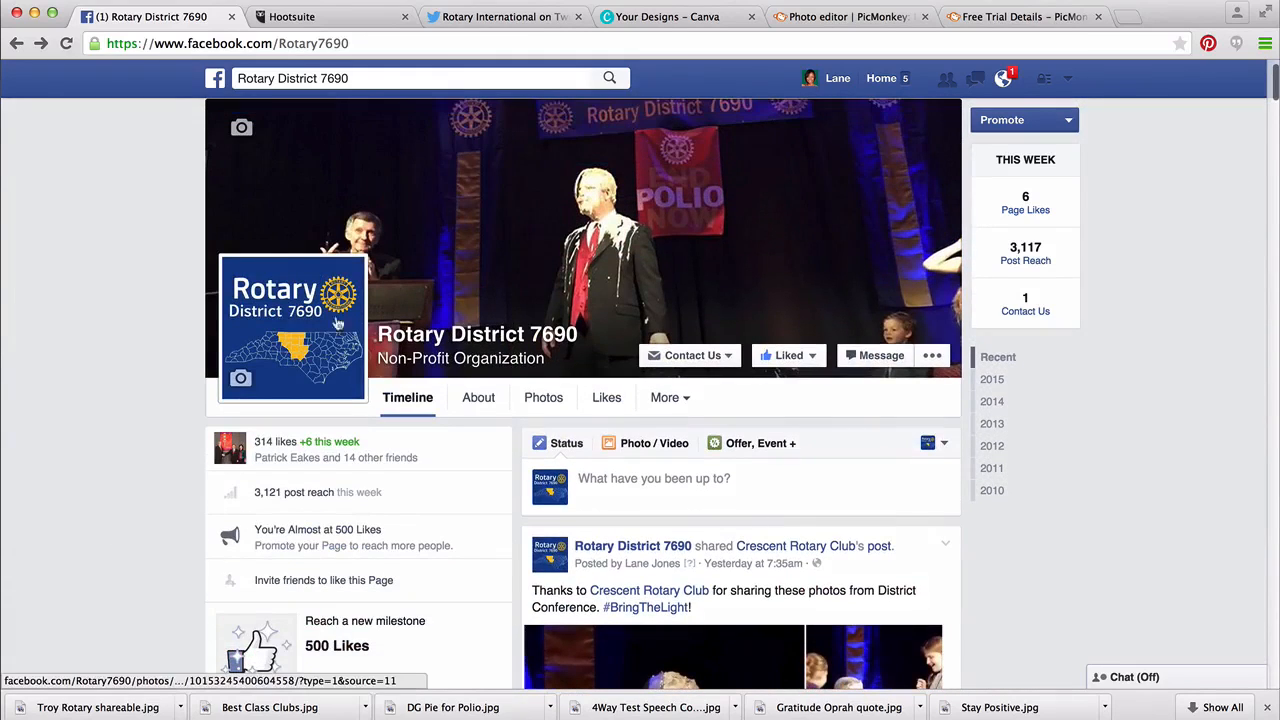
click(291, 314)
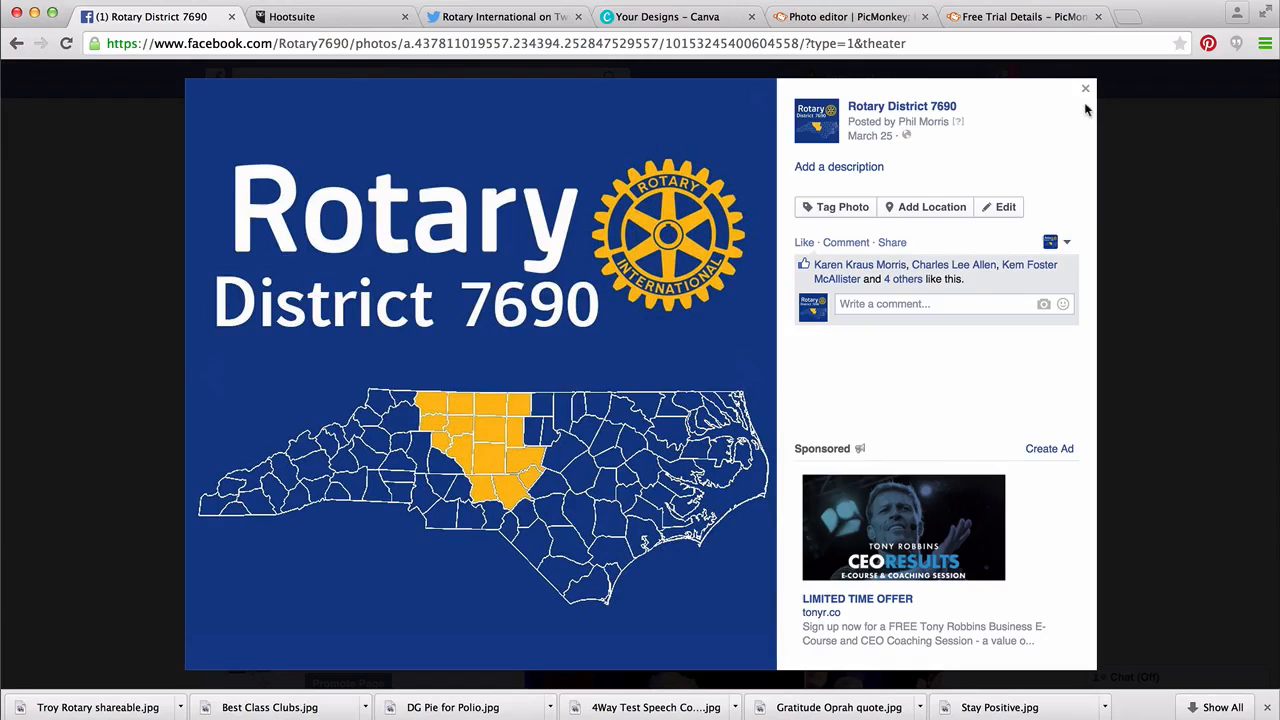
Return to the PicMonkey editor and save the logo to the computer as "Rotary Club of Alamance Example.png".
click(843, 20)
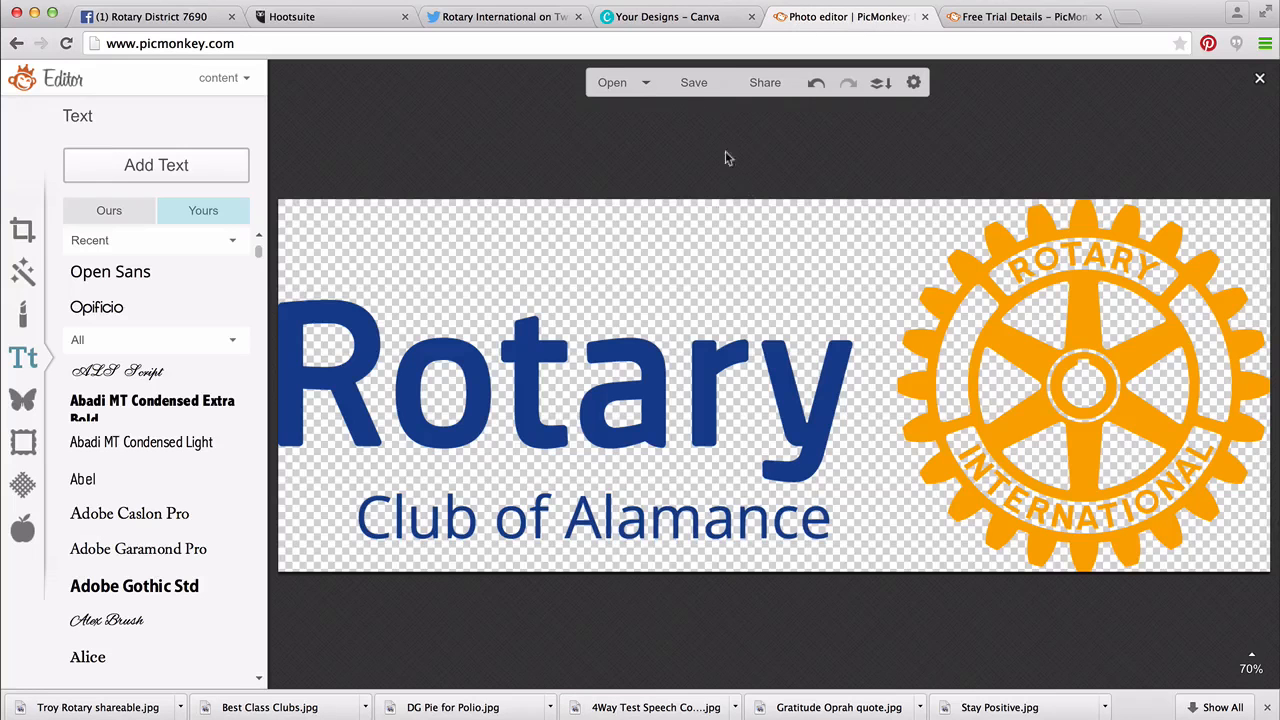
click(693, 86)
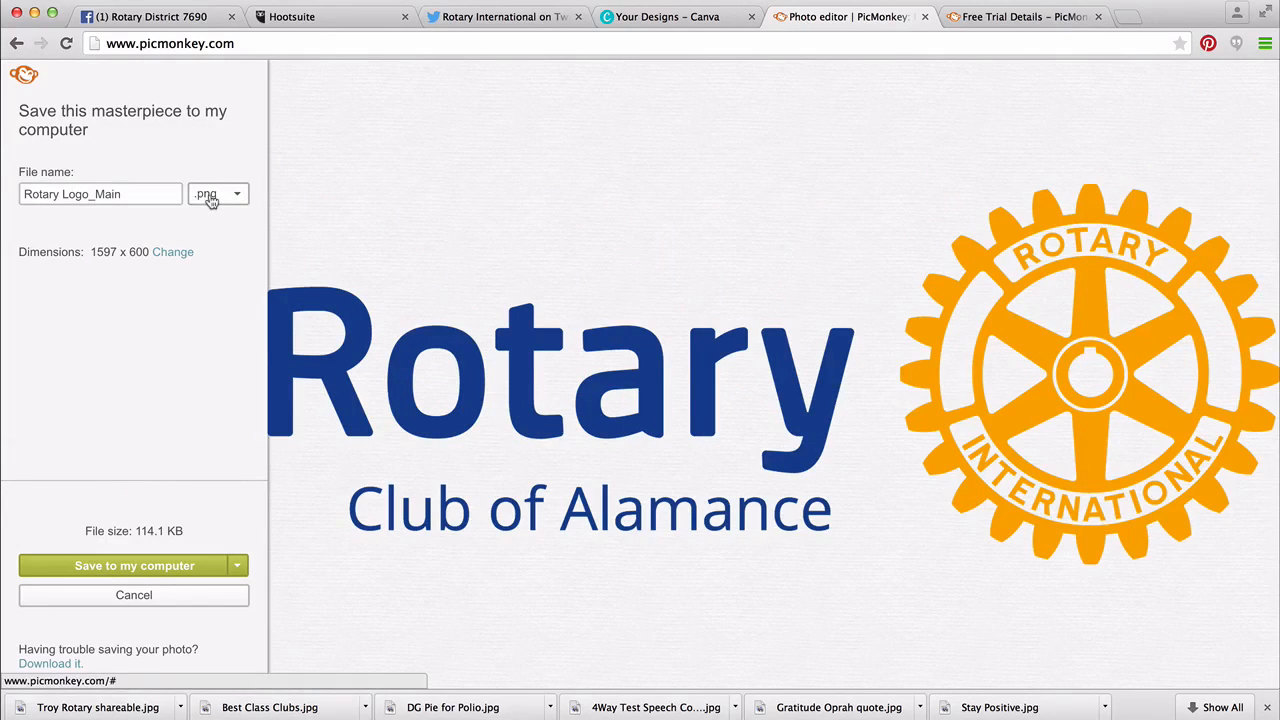
click(108, 566)
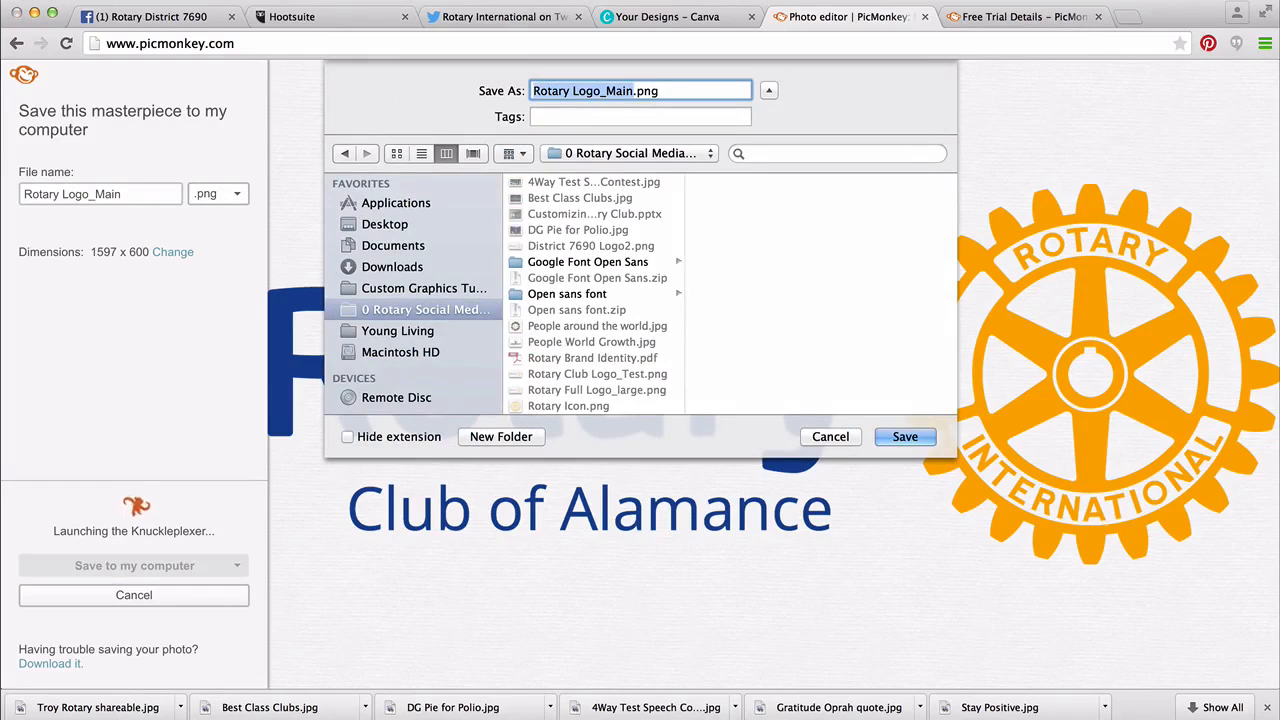
text(Rotary Club of Alamna)
key(BackSpace)
key(BackSpace)
text(nce Examp)
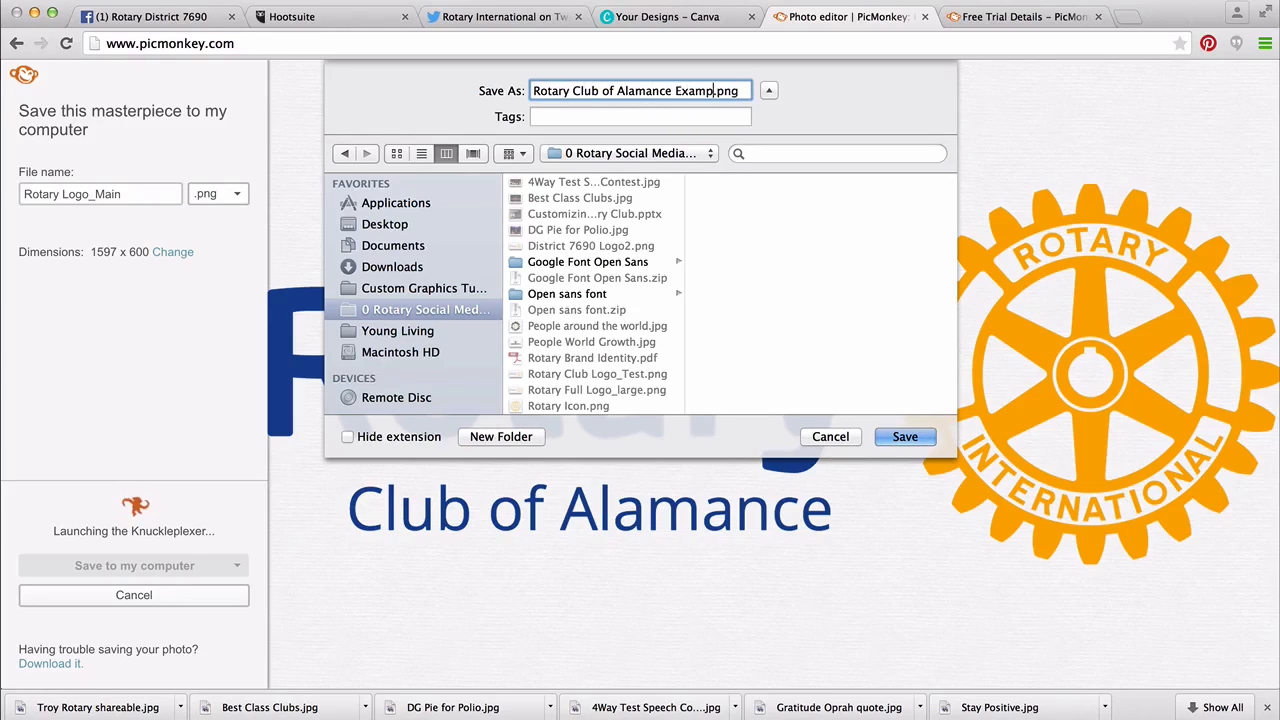
text(le)
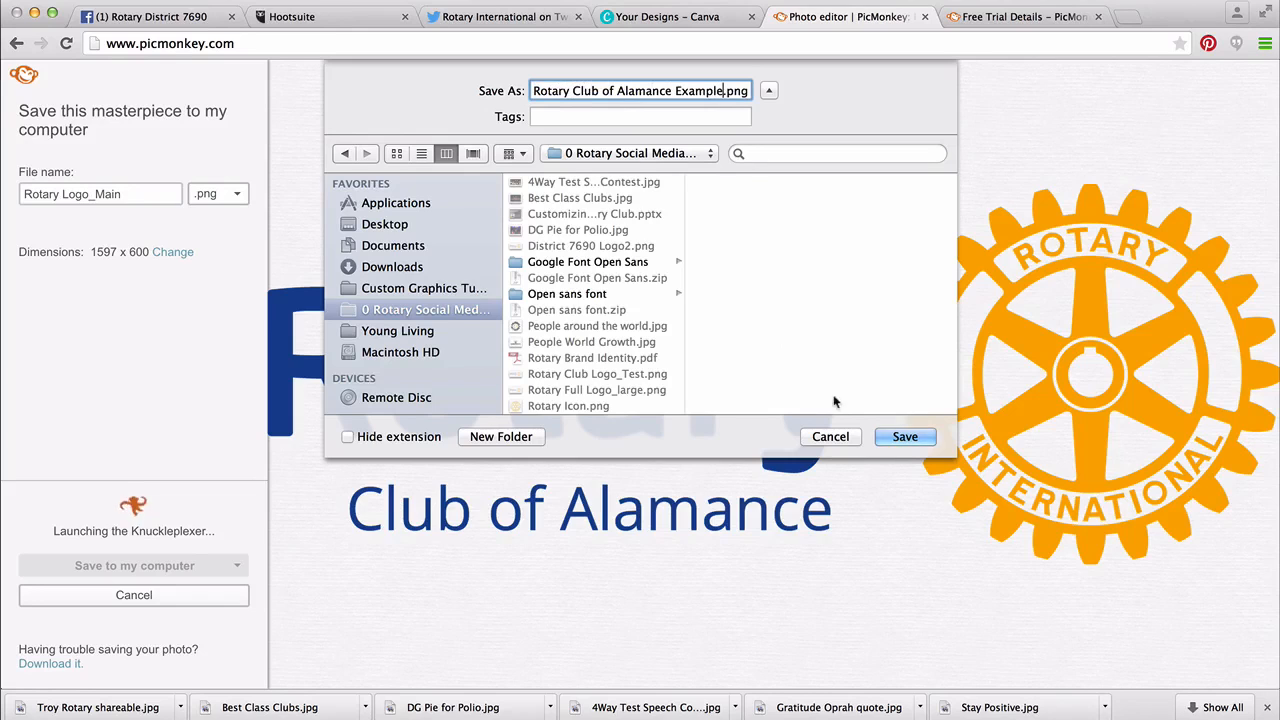
click(903, 437)
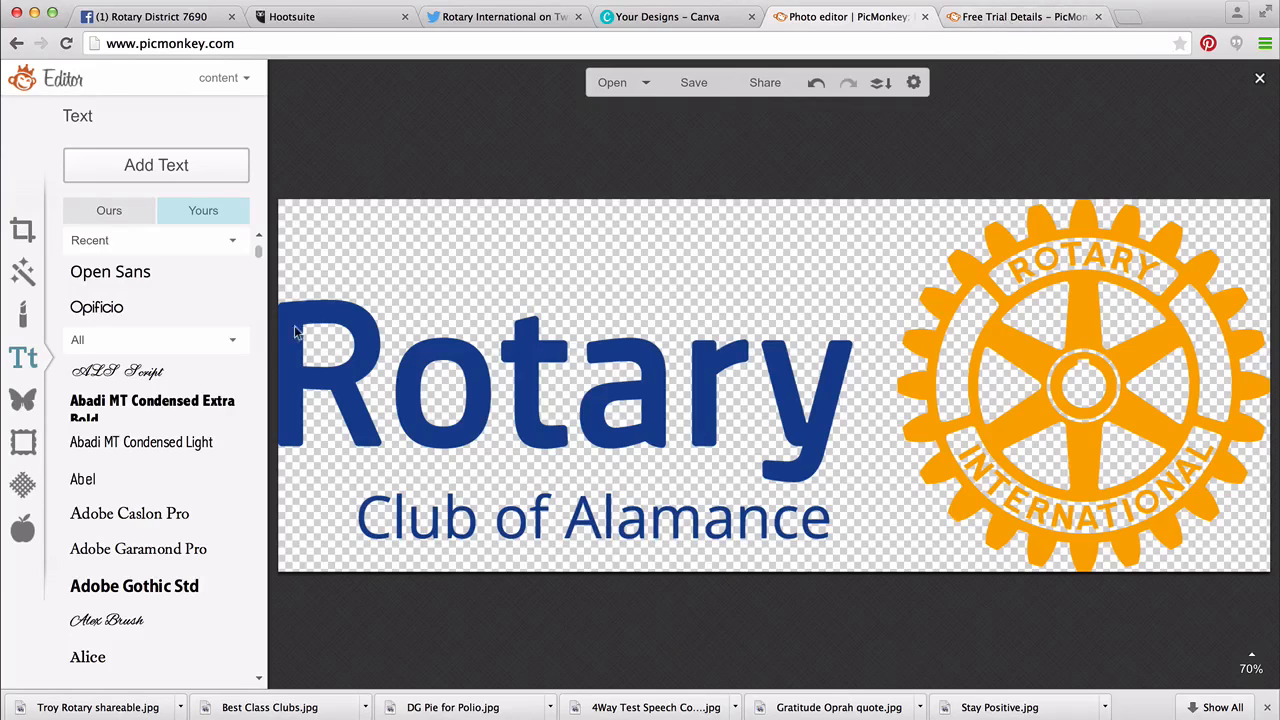
Browse PicMonkey's own fonts and check the monthly and annual Royale renewal prices on the Free Trial Details page.
click(109, 213)
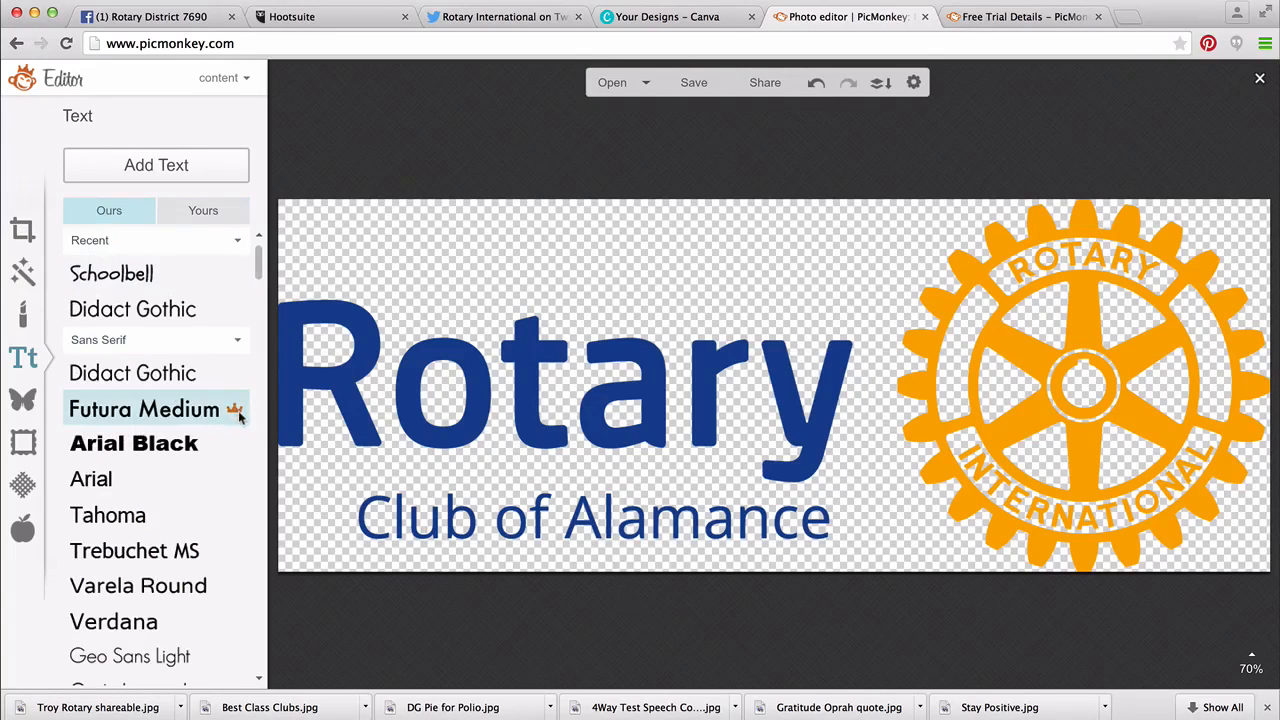
scroll(210, 490, down, 1)
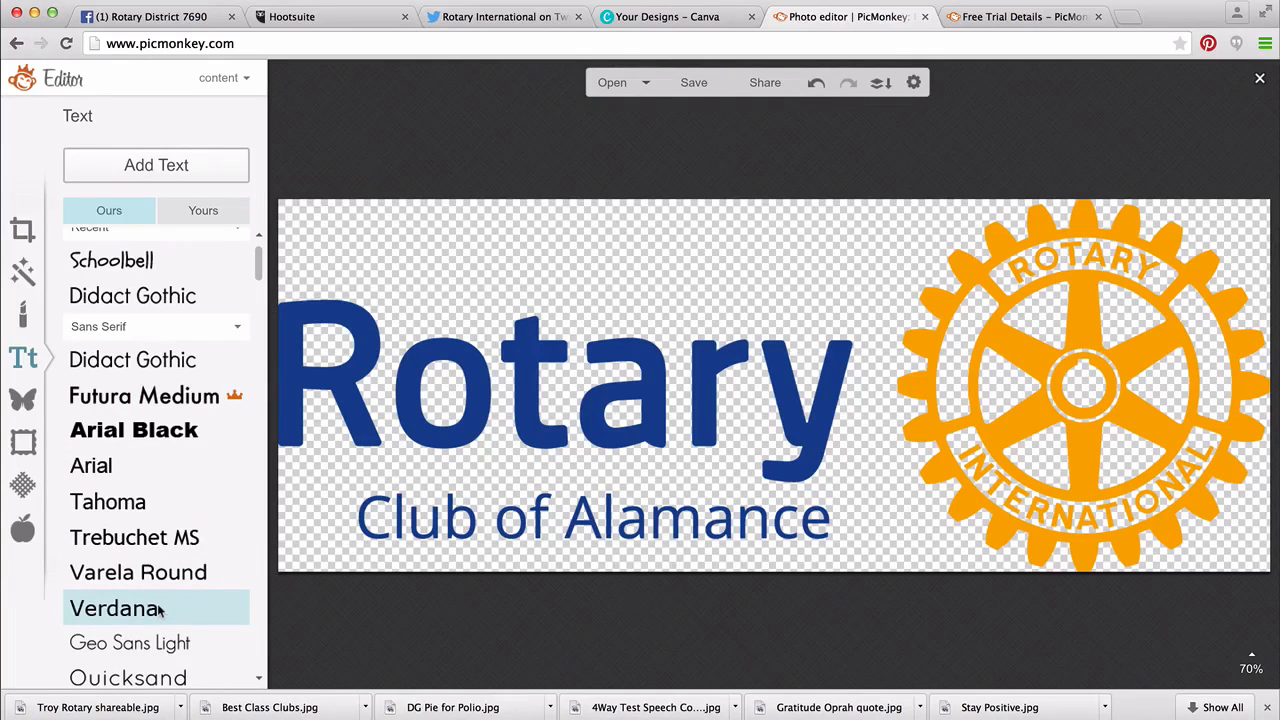
click(1015, 20)
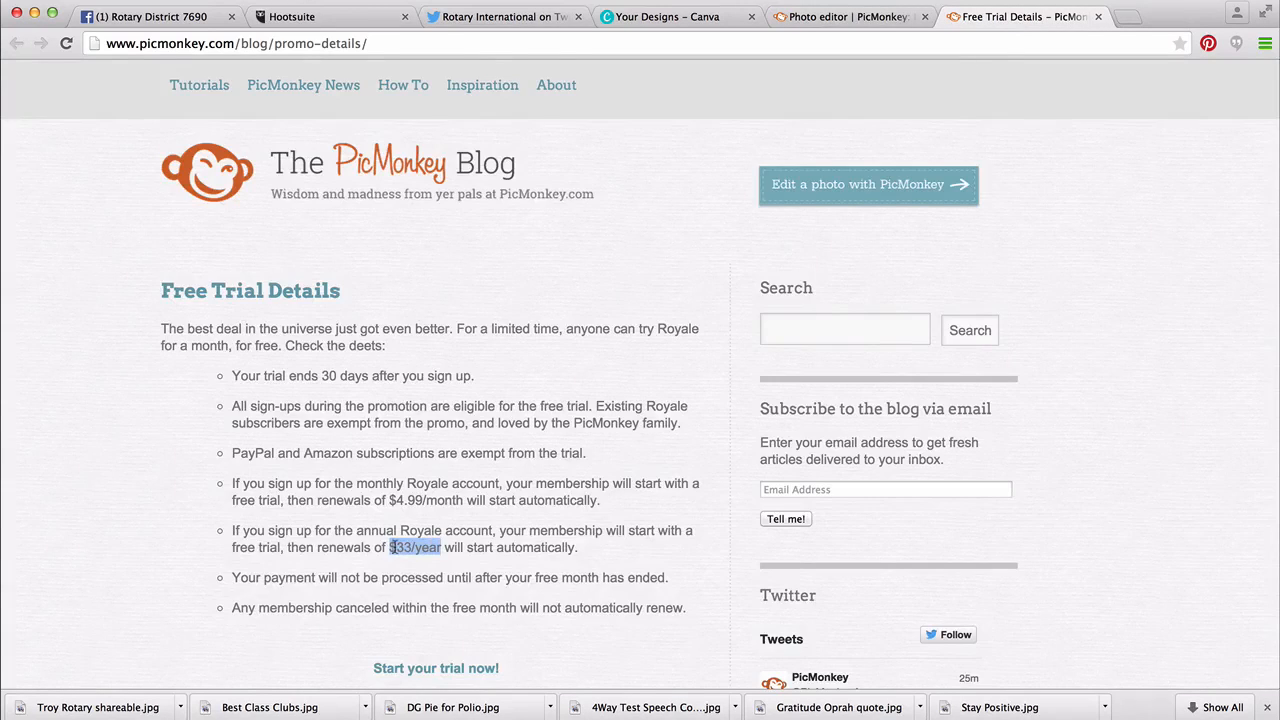
drag(389, 547, 463, 547)
drag(389, 500, 463, 500)
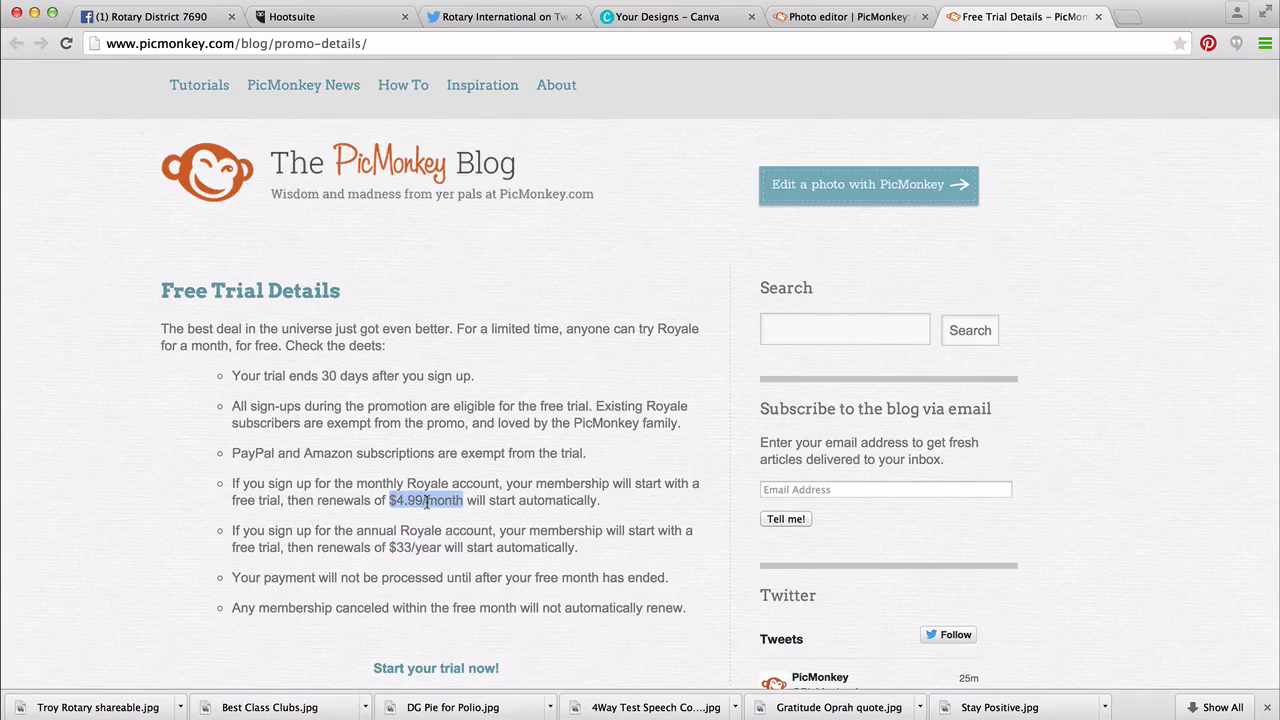
click(426, 500)
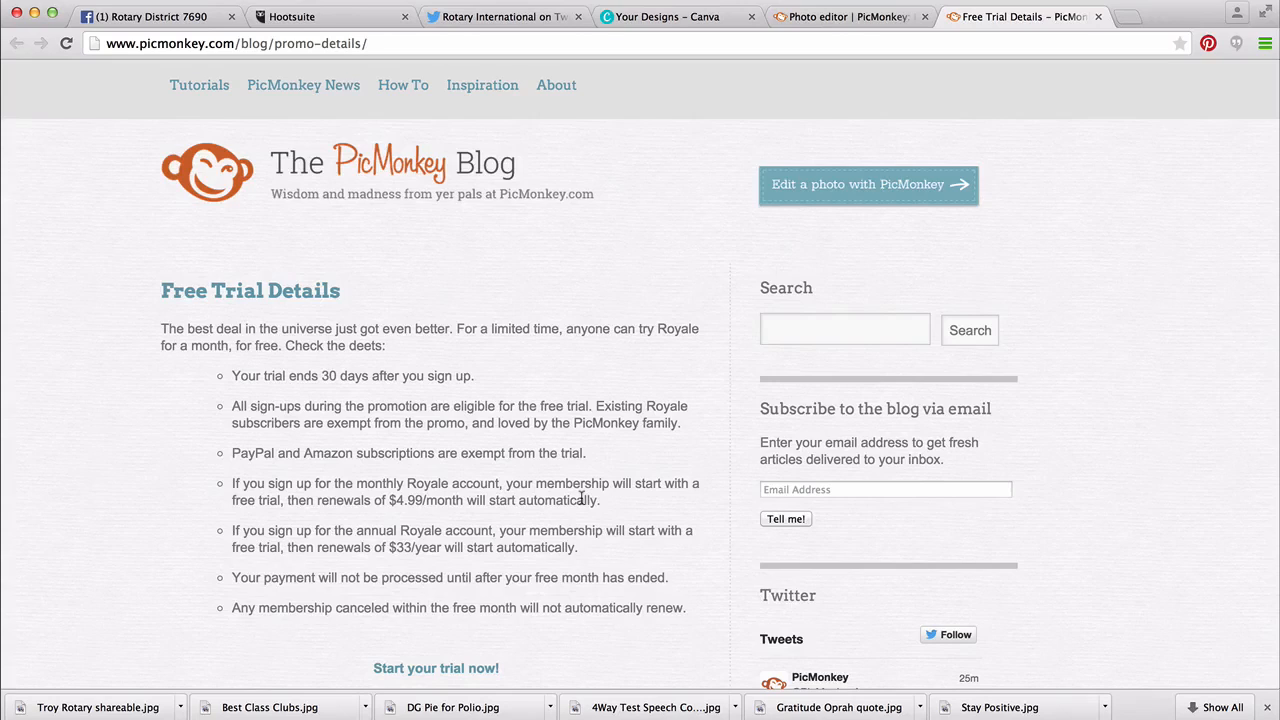
click(836, 18)
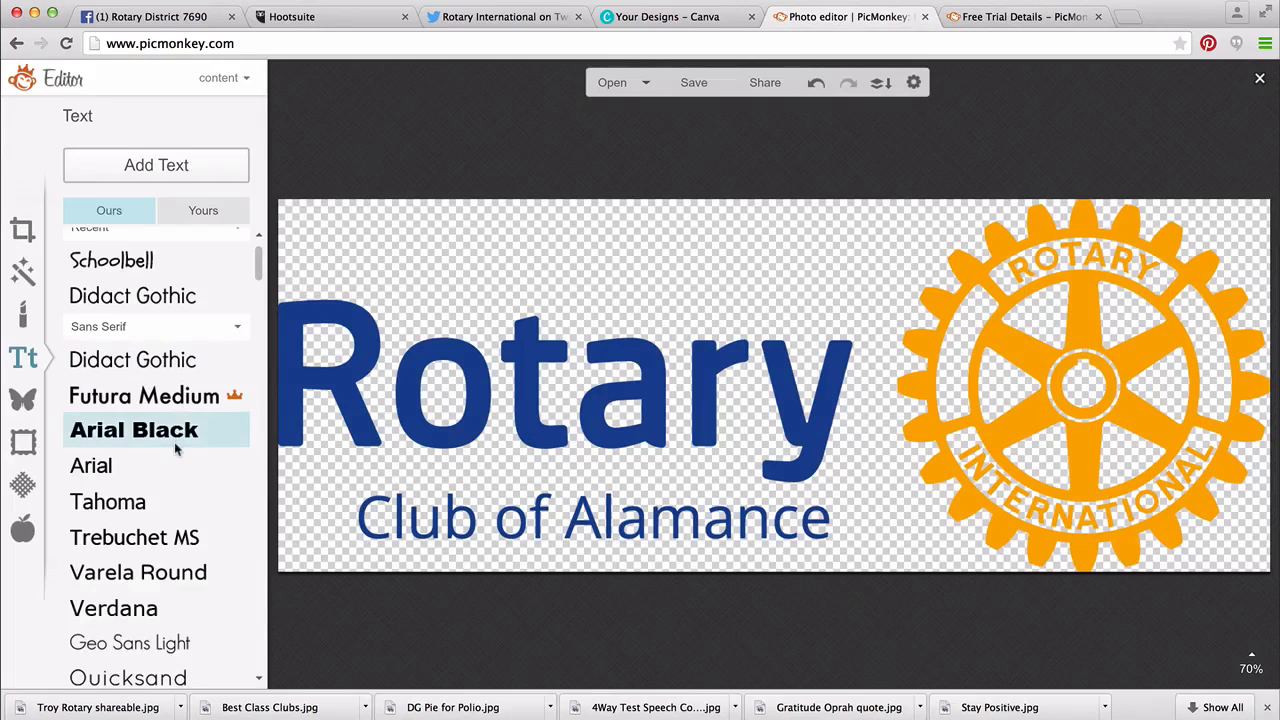
scroll(128, 520, down, 1)
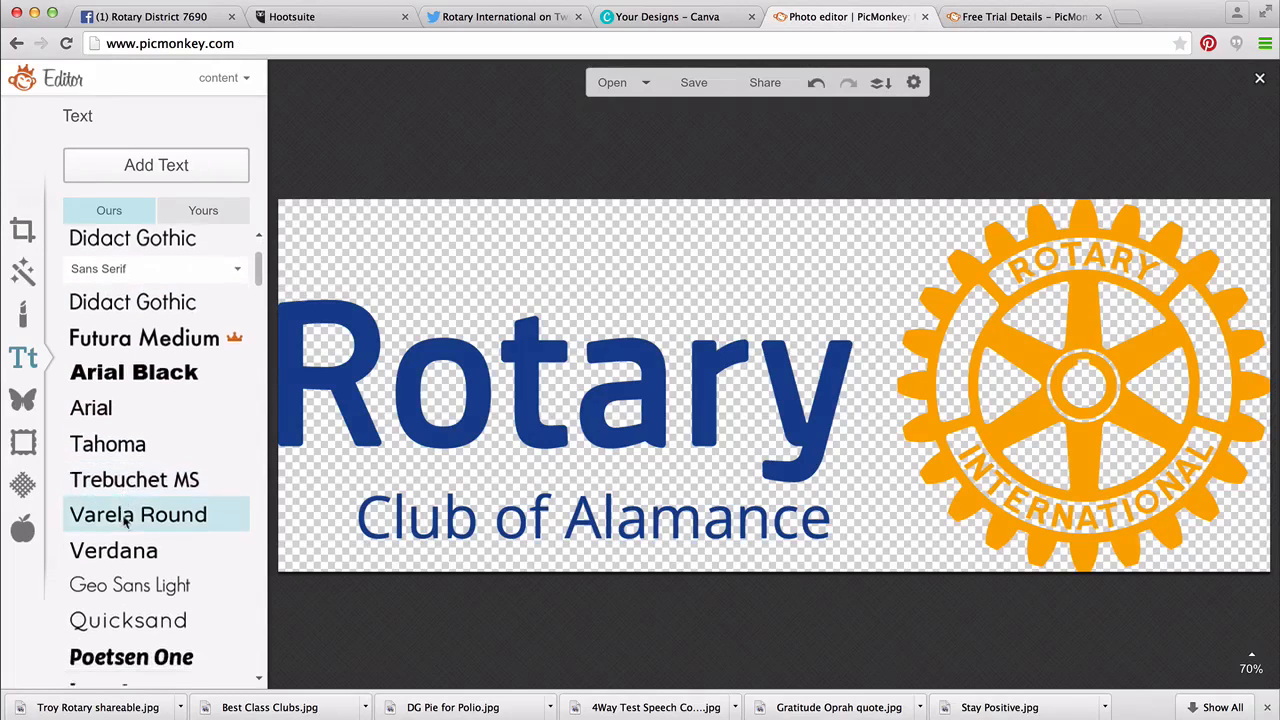